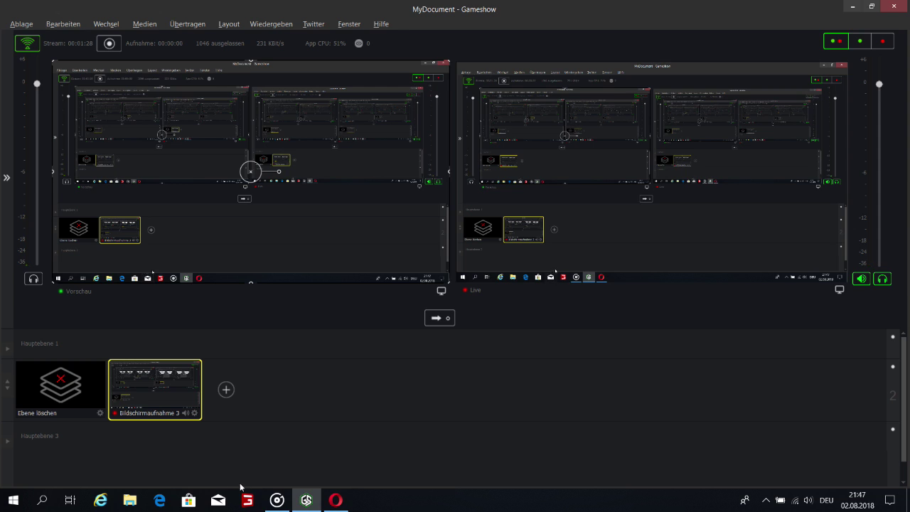
Close the YouTube Live-Dashboard browser window and minimize the Gameshow window to reveal the desktop.
mouse_move(333, 498)
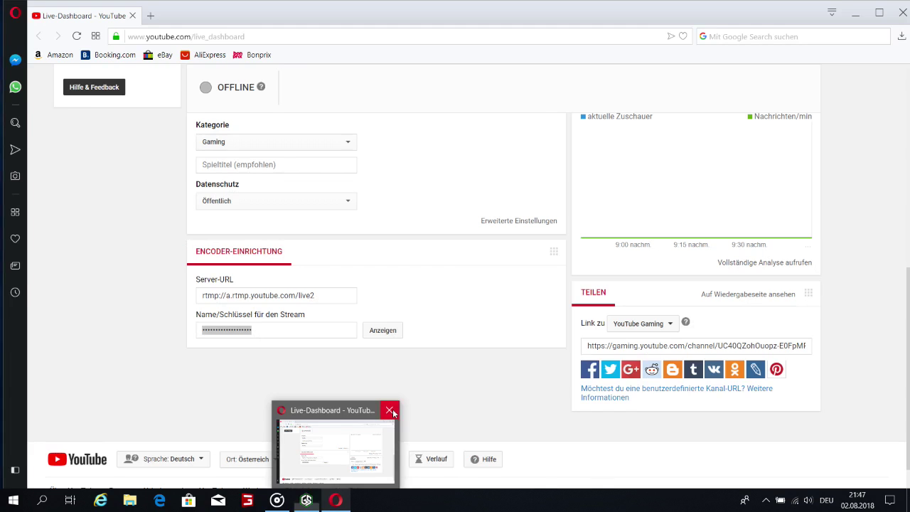
left_click(389, 411)
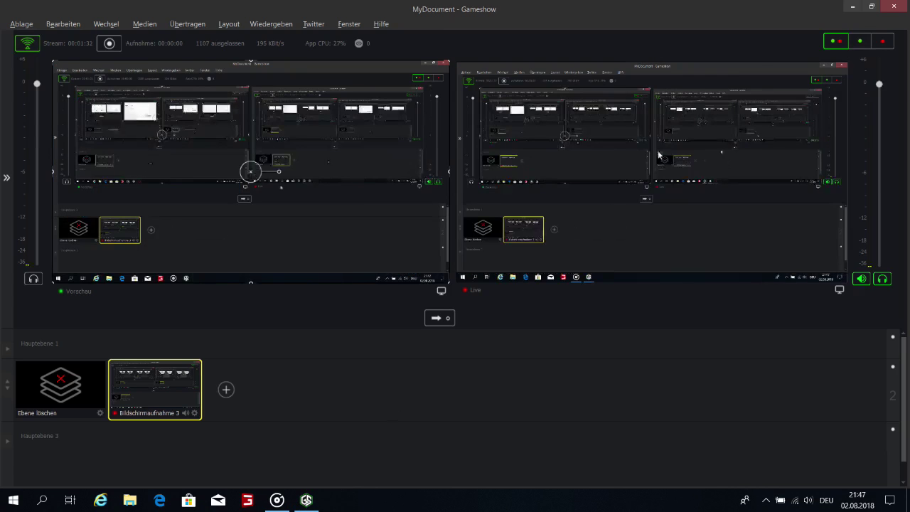
left_click(852, 6)
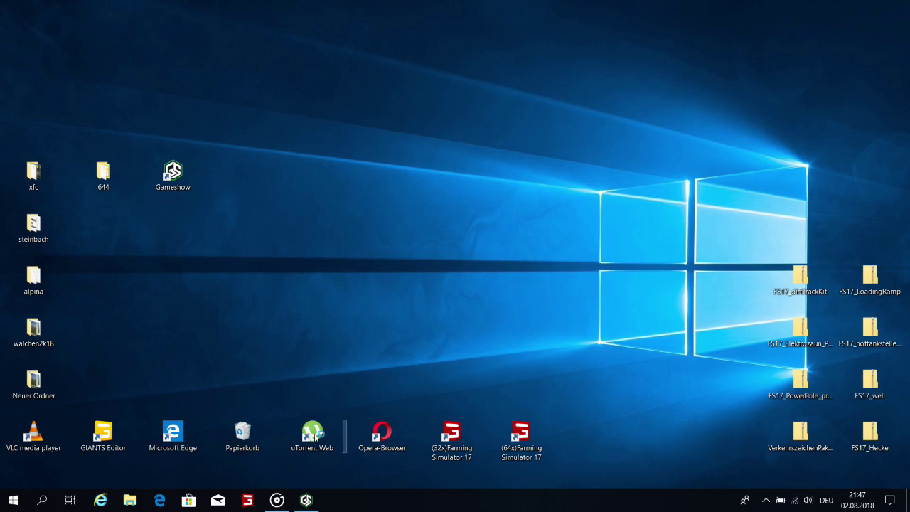
Open the map01 i3D file from the maps folder of walchen2k18 in GIANTS Editor version 7.1.0.
left_click(50, 342)
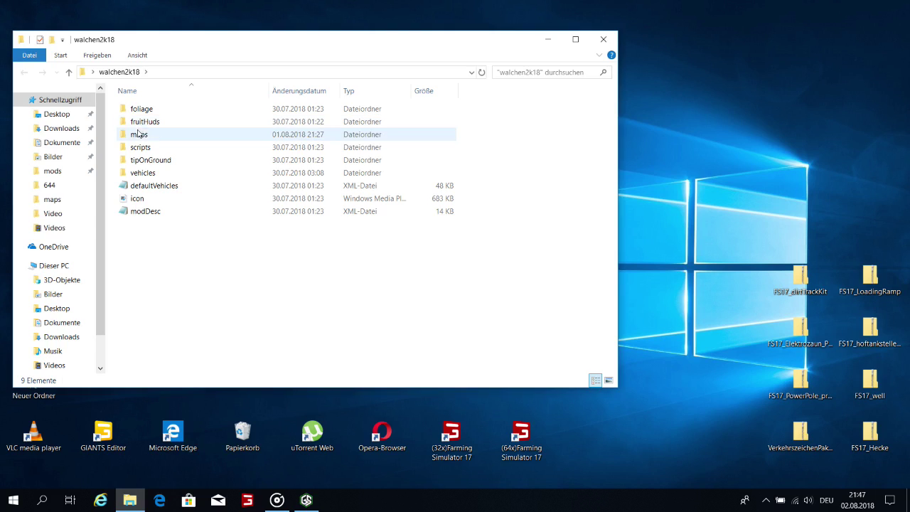
double_click(136, 134)
scroll(206, 242, "down", 4)
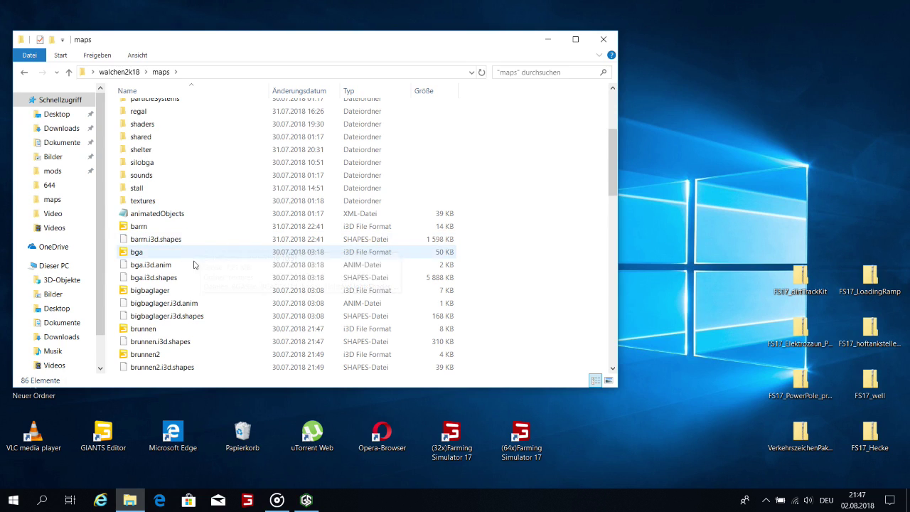
scroll(201, 247, "down", 3)
scroll(169, 322, "down", 3)
scroll(169, 320, "down", 5)
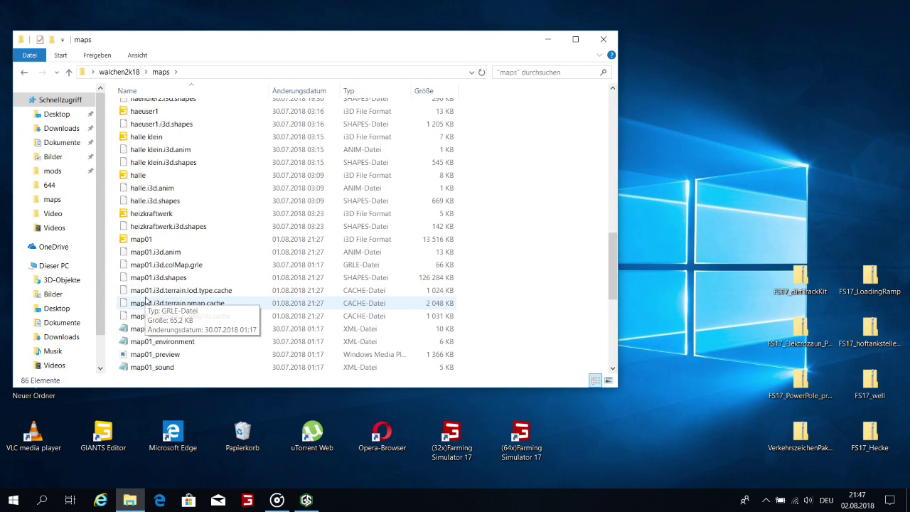
scroll(143, 167, "down", 2)
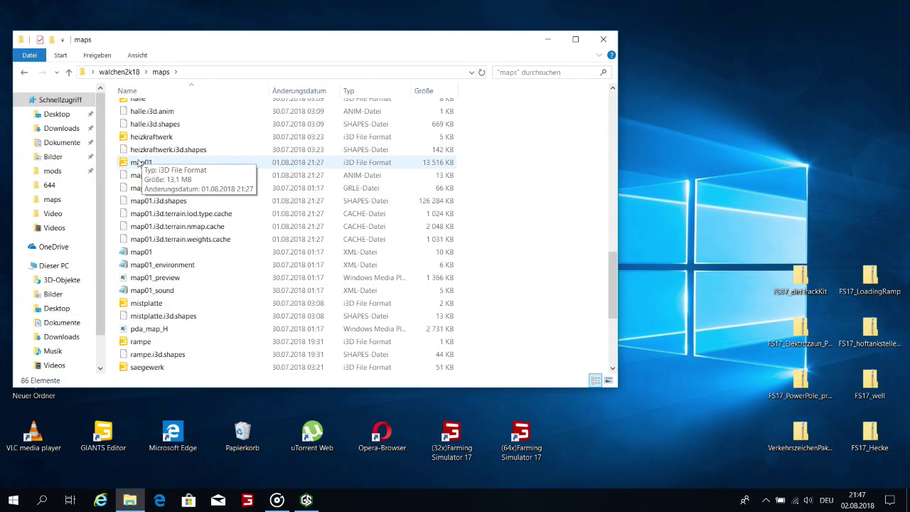
double_click(140, 162)
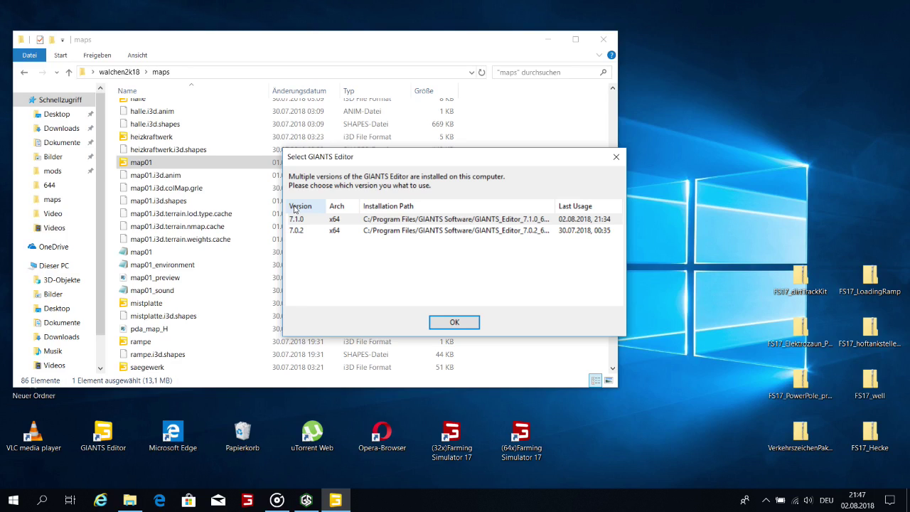
key("Return")
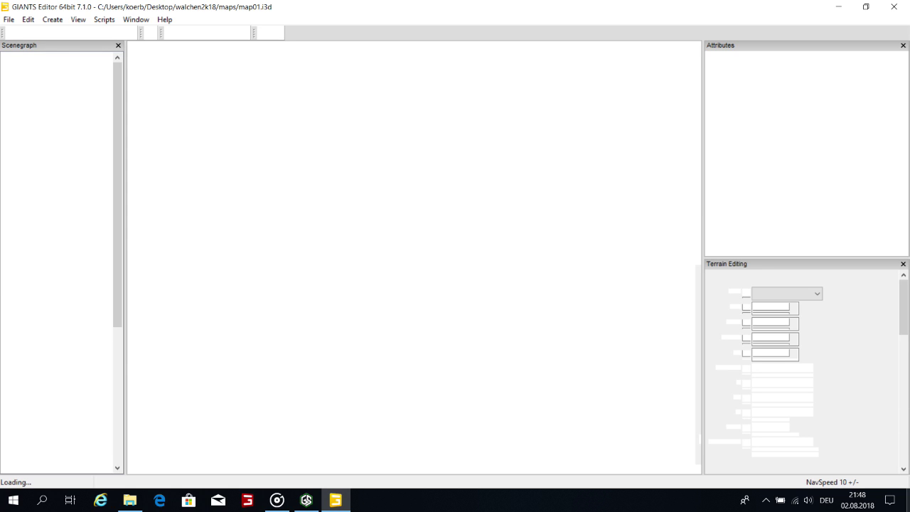
Minimize the loading editor and review the FS17 mod archives on the desktop, including VerkehrszeichenPaket V4, PowerPole, Elektrozaun, LoadingRamp and well.
left_click(838, 6)
left_click(808, 447)
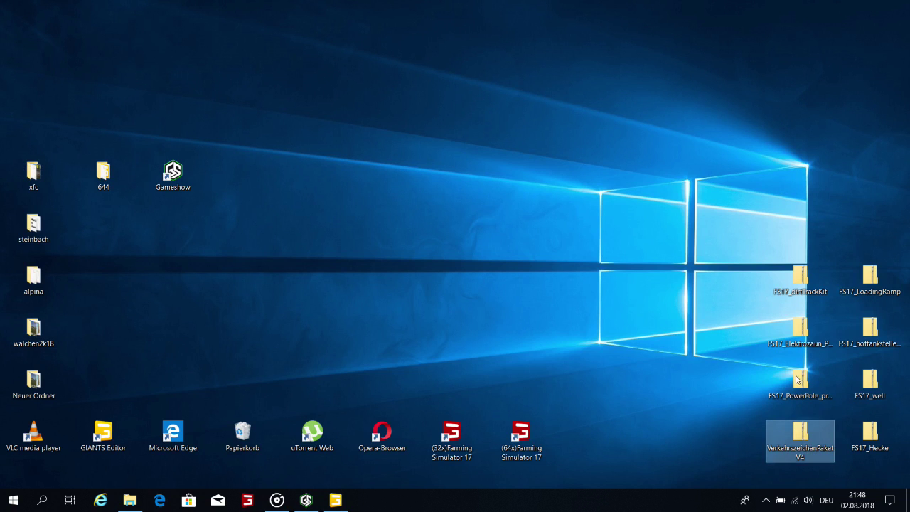
left_click(800, 390)
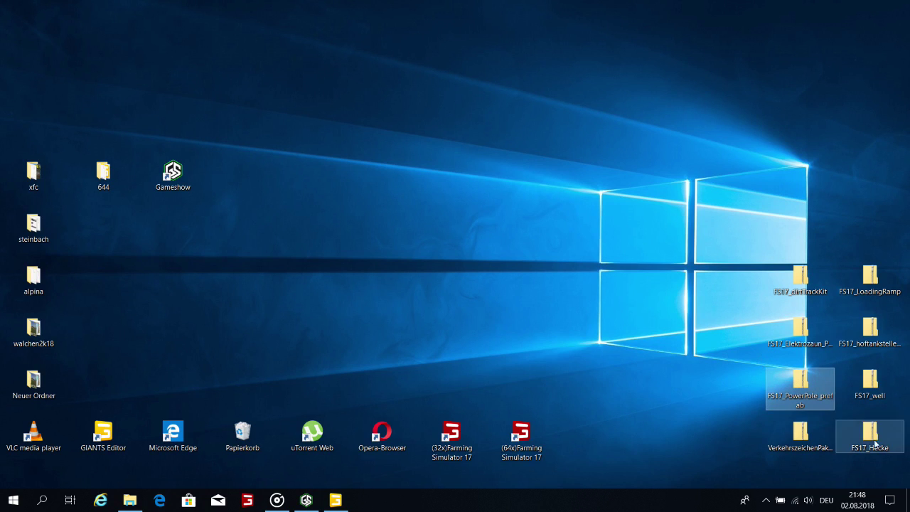
left_click(817, 333)
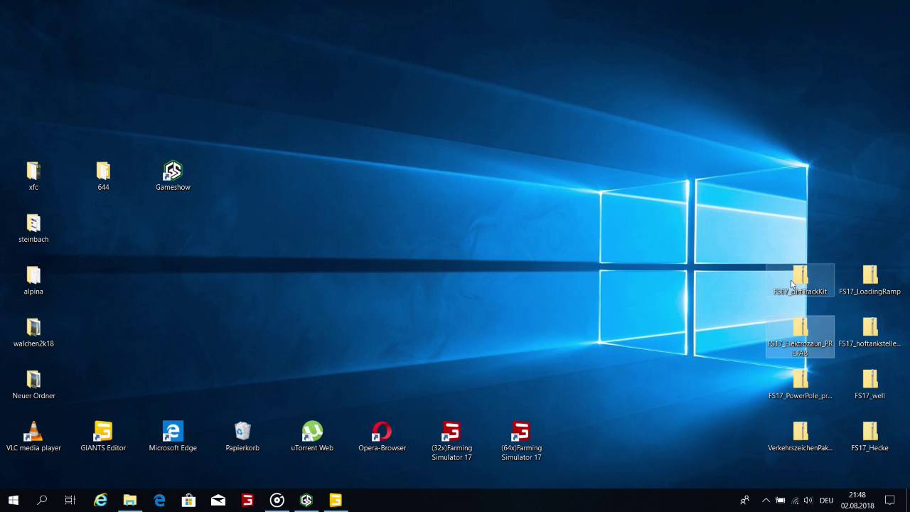
left_click(833, 278)
mouse_move(833, 278)
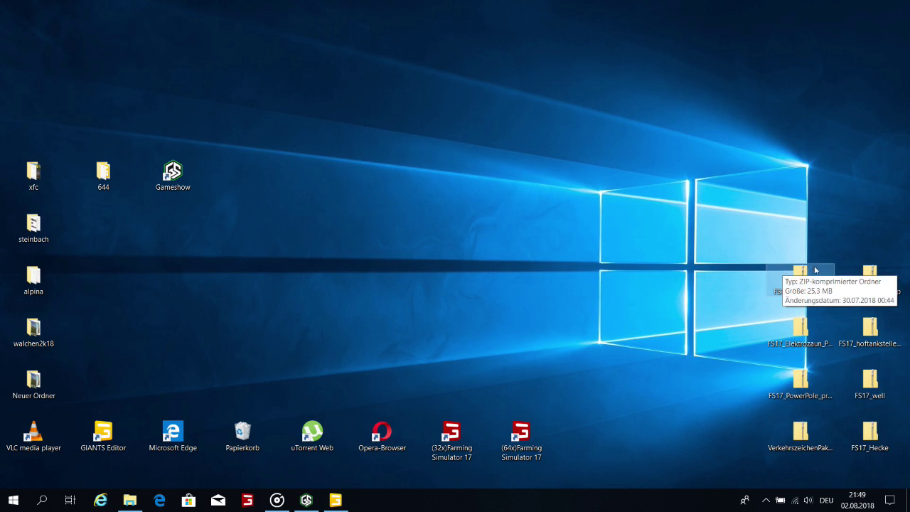
left_click(866, 255)
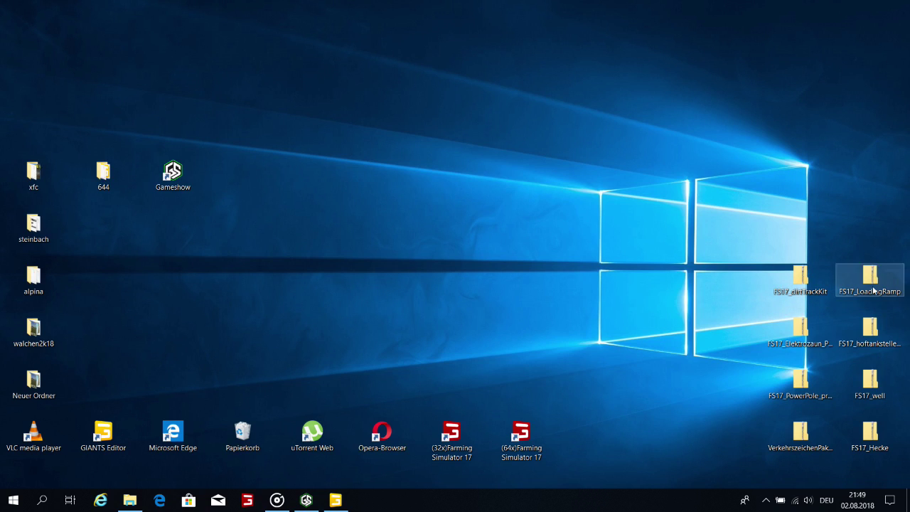
left_click(880, 345)
left_click(875, 379)
mouse_move(878, 393)
left_click(593, 260)
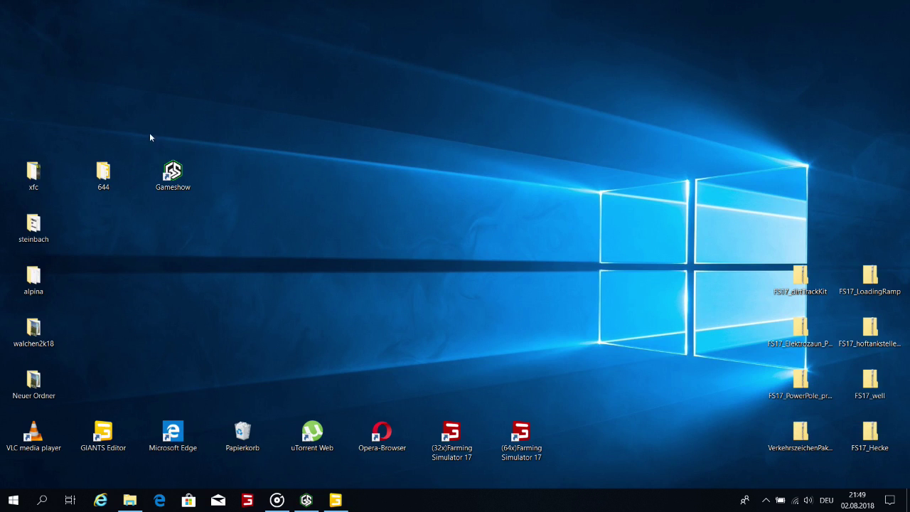
Review the project folders on the desktop: Neuer Ordner, walchen2k18, alpina, steinbach, xfc and 644.
left_click(34, 379)
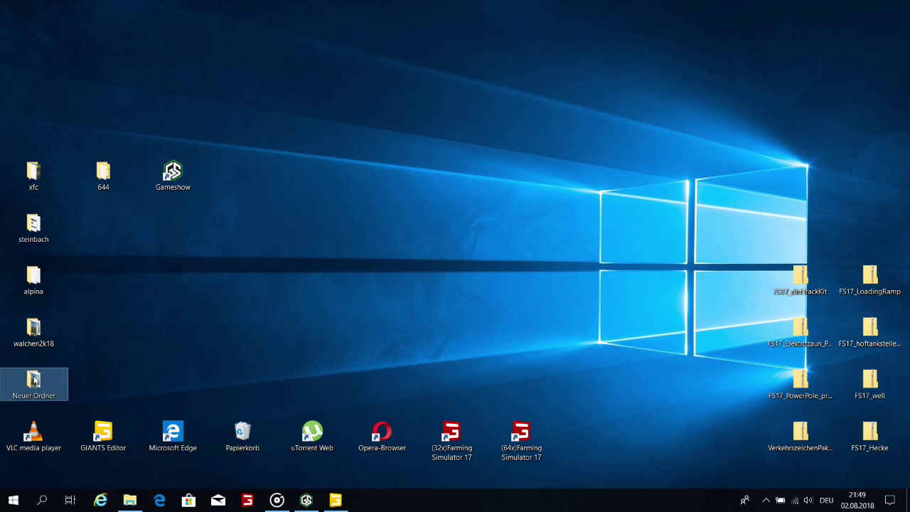
mouse_move(34, 379)
mouse_move(34, 379)
left_mouse_down()
mouse_move(73, 380)
mouse_move(36, 379)
left_mouse_up()
left_click(38, 330)
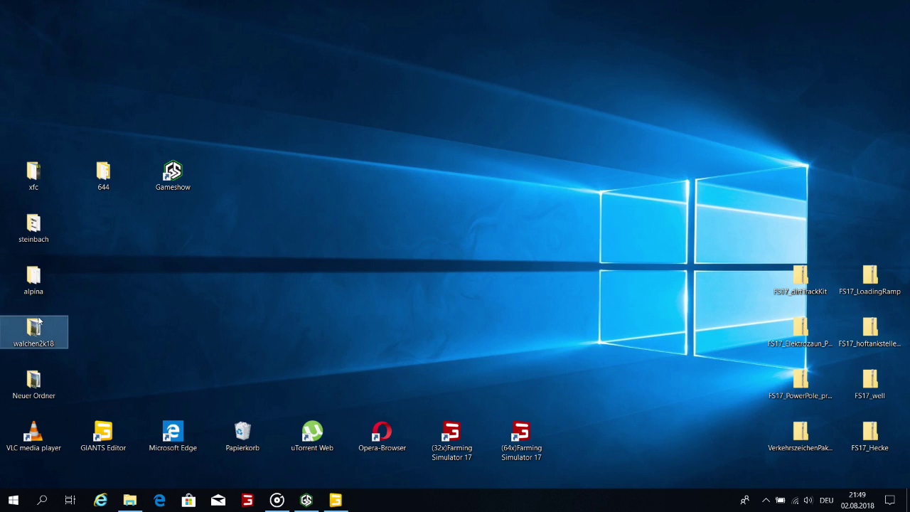
left_click(32, 295)
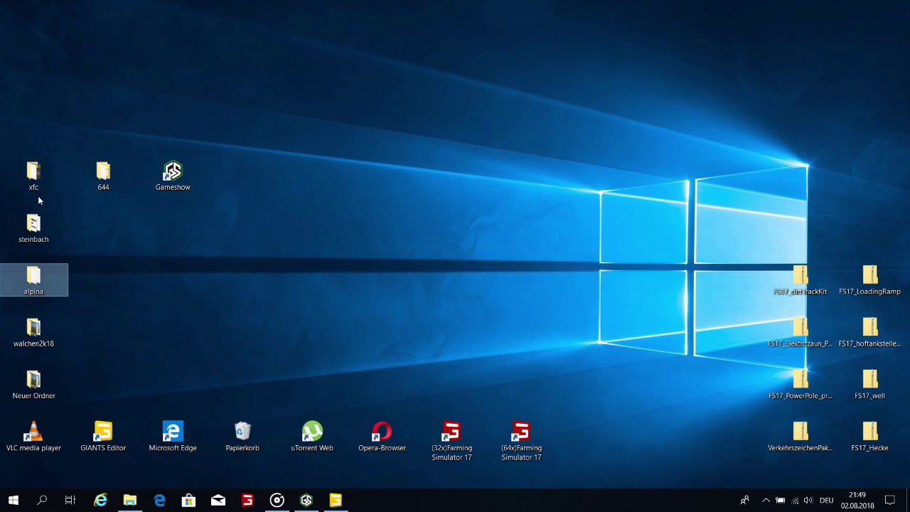
mouse_move(37, 221)
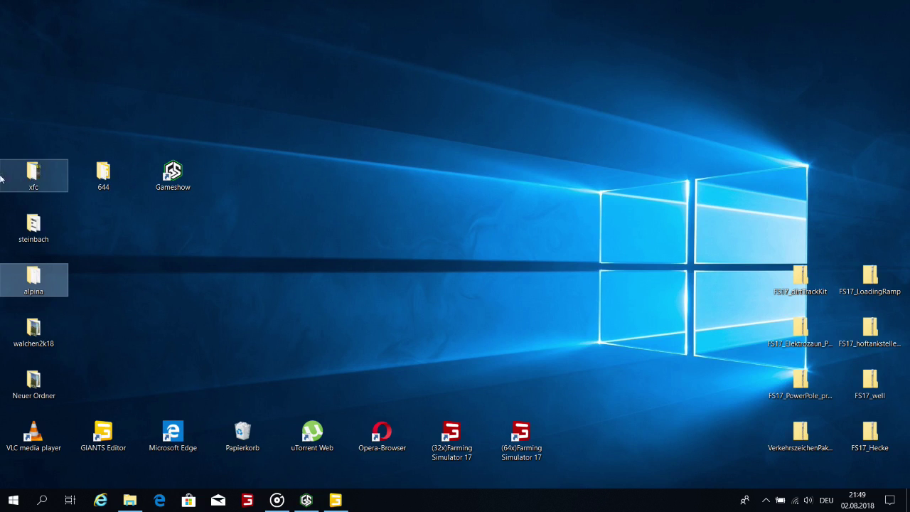
left_click(97, 167)
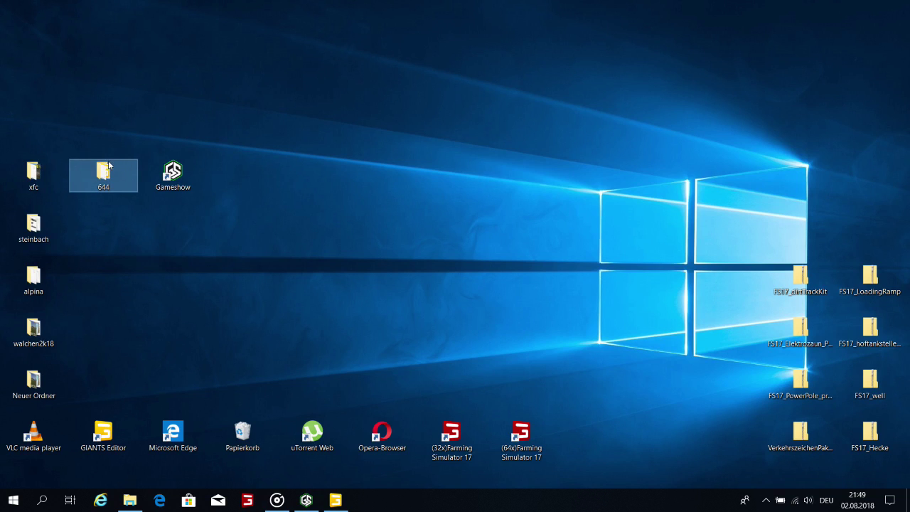
mouse_move(103, 175)
Switch back to GIANTS Editor, set the view profile to Auto and widen the 3D viewport.
mouse_move(336, 500)
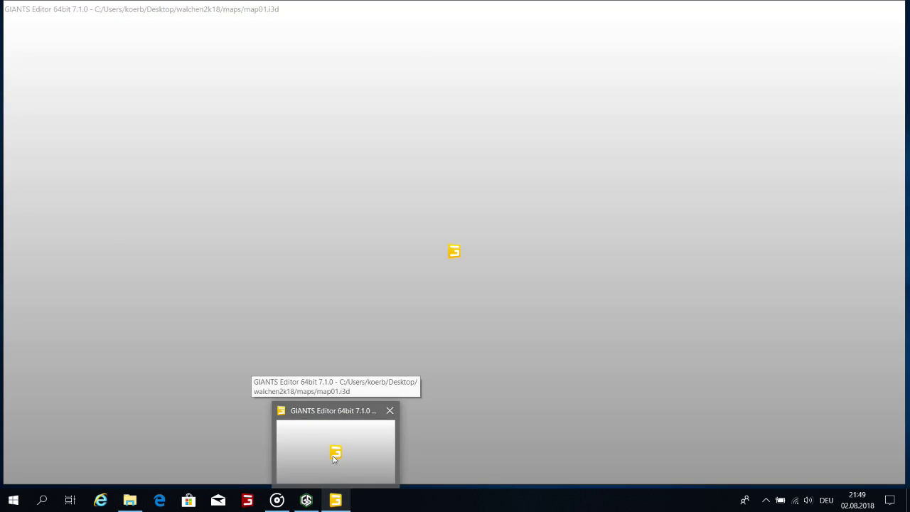
left_click(334, 459)
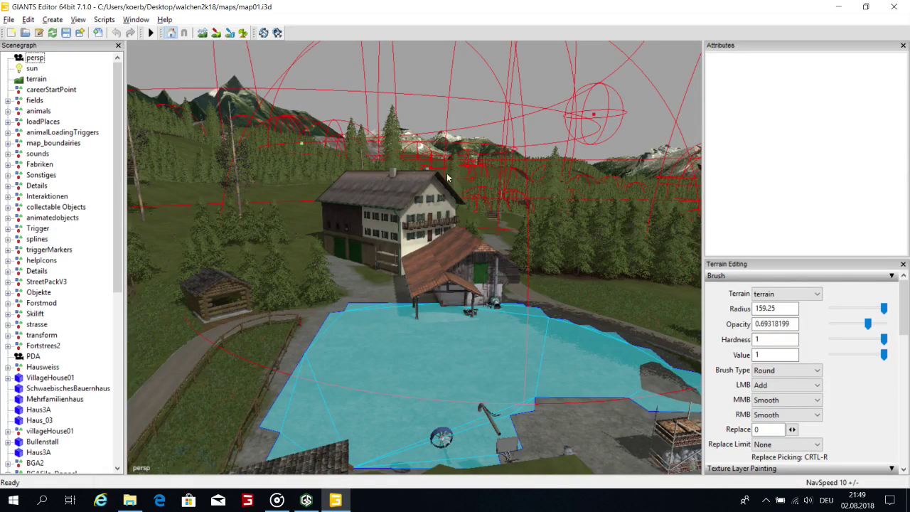
left_click_drag(448, 133, 535, 149, "alt")
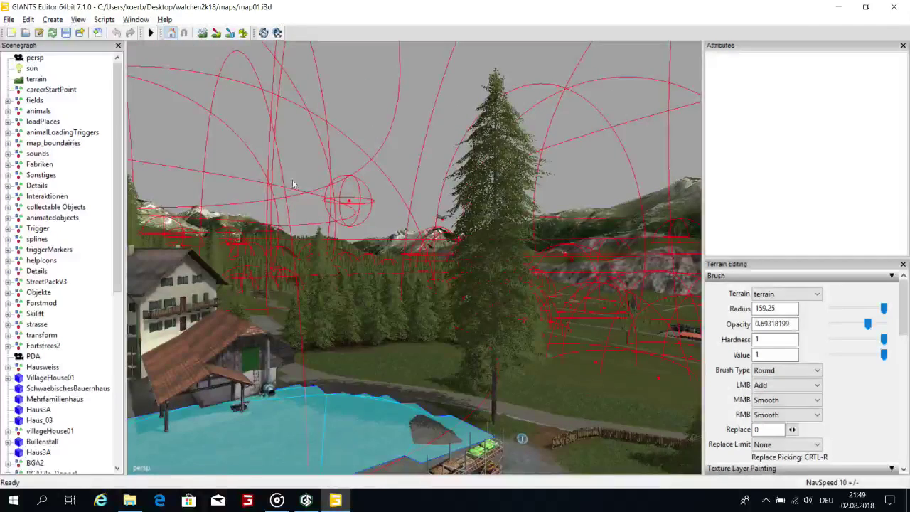
left_click_drag(290, 181, 285, 182, "alt")
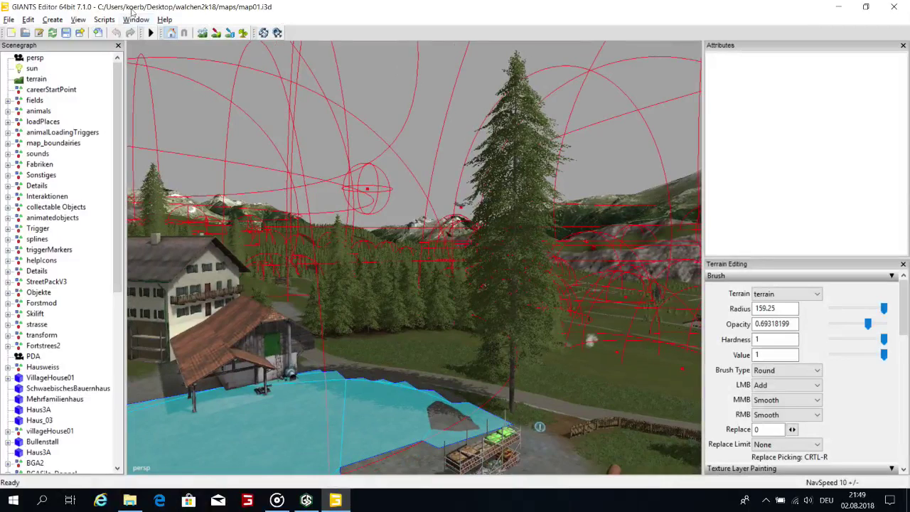
left_click(78, 19)
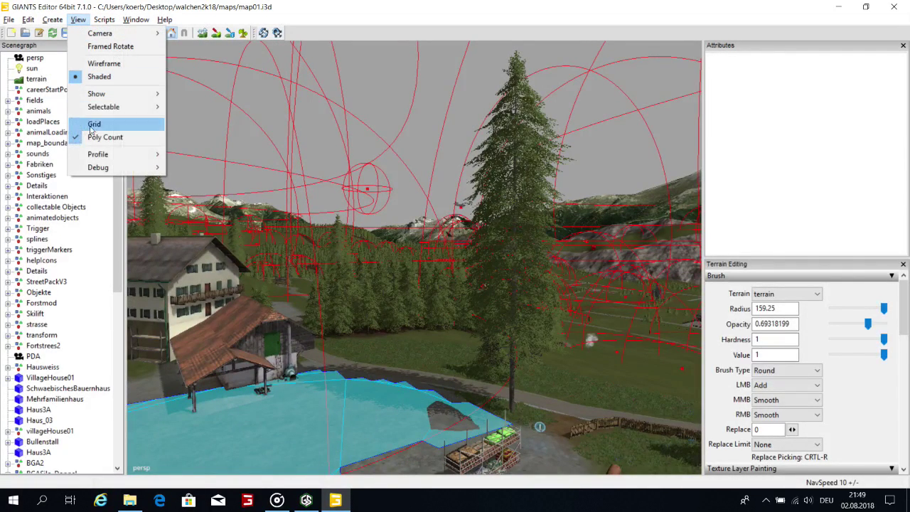
mouse_move(116, 153)
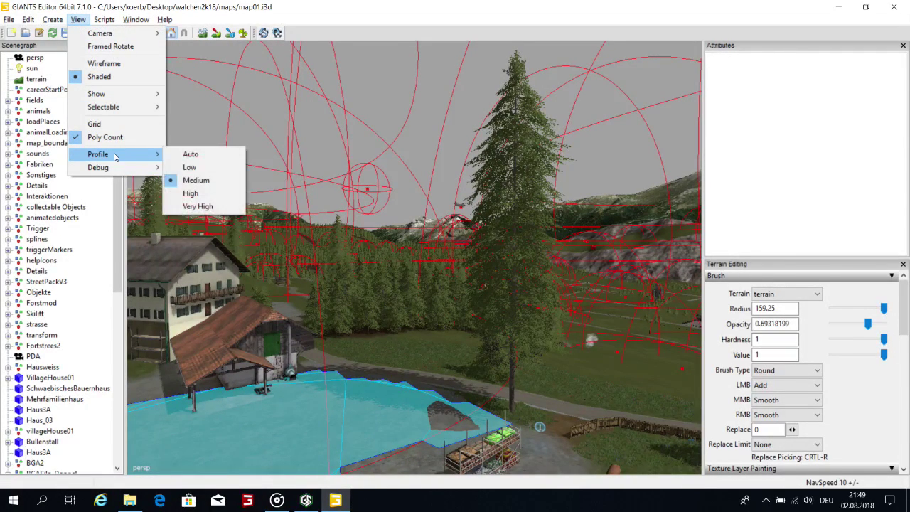
left_click(201, 155)
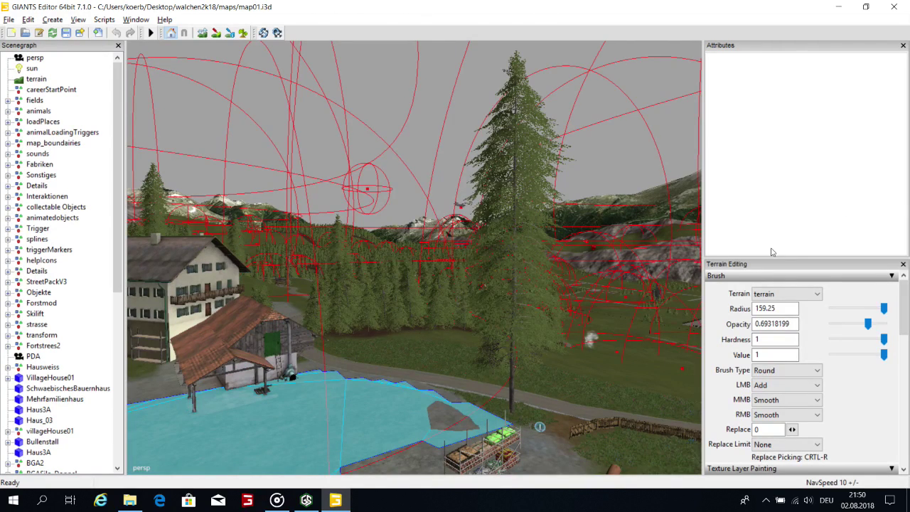
left_click_drag(706, 249, 753, 240)
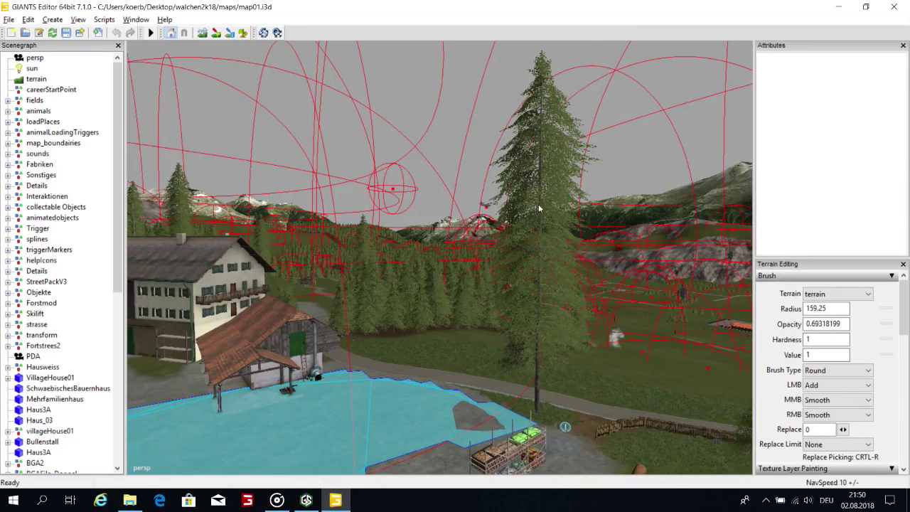
Survey the map from the farmhouse across the forest and village to the construction site with the yellow crane.
left_click_drag(539, 208, 908, 55, "alt")
right_click_drag(699, 146, 210, 116, "alt")
right_click_drag(499, 126, 894, 69, "alt")
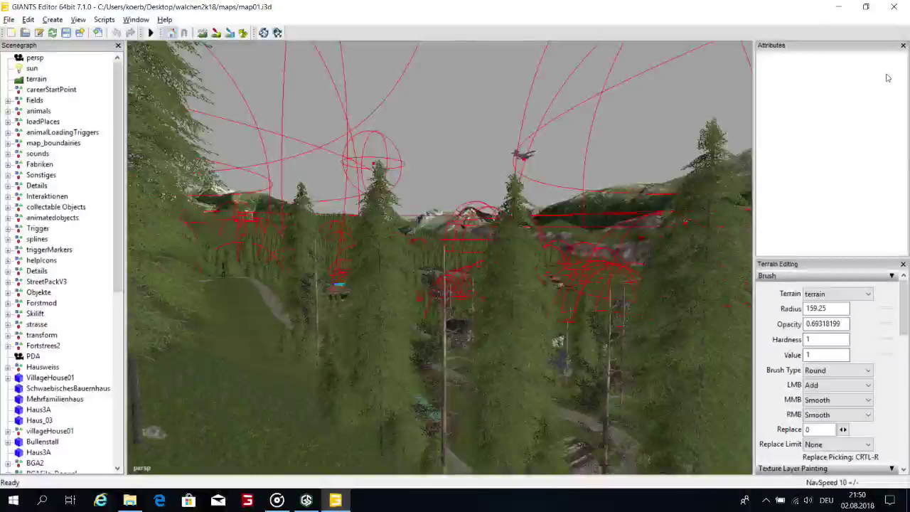
left_click_drag(888, 77, 737, 77, "alt")
right_click_drag(737, 78, 894, 9, "alt")
right_click_drag(367, 95, 657, 24, "alt")
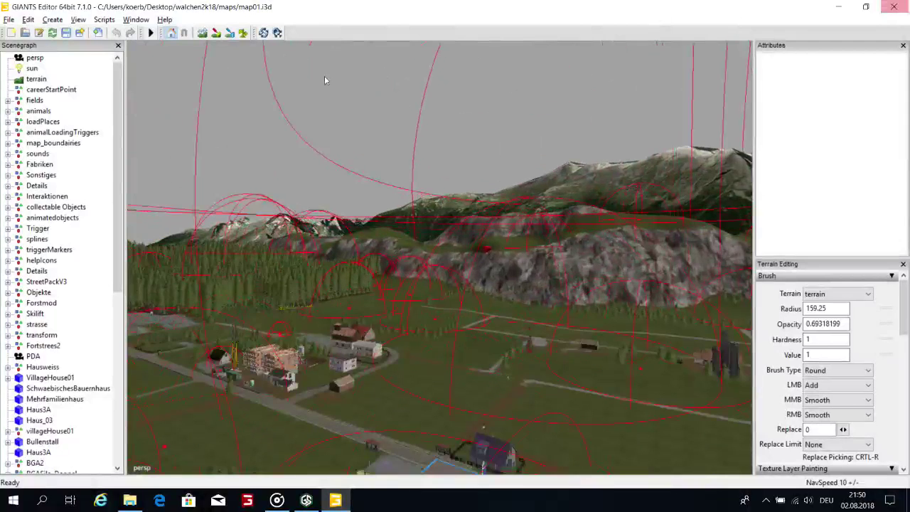
right_click_drag(496, 83, 644, 127)
right_click_drag(592, 147, 529, 179)
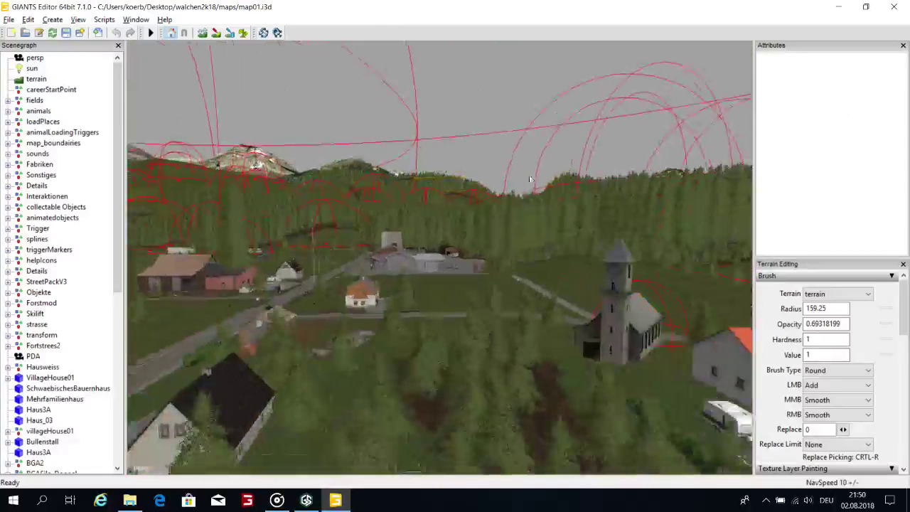
left_click_drag(494, 267, 479, 301, "alt")
right_click_drag(480, 301, 327, 197)
left_click_drag(334, 208, 334, 282, "alt")
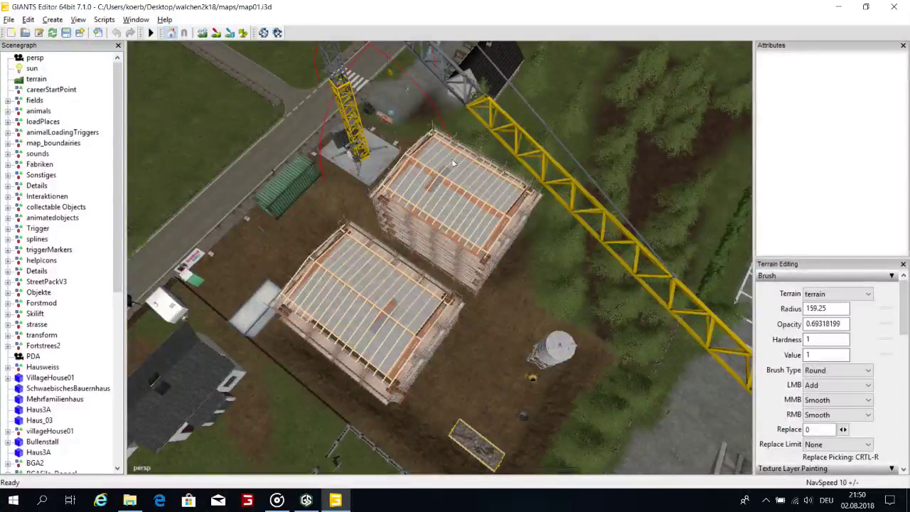
Inspect the buildings around the paved parking yard, up to the red doors and interaction marker of the orange-roofed building.
left_click_drag(442, 193, 712, 163, "alt")
right_click_drag(713, 167, 439, 250)
right_click_drag(465, 217, 647, 263)
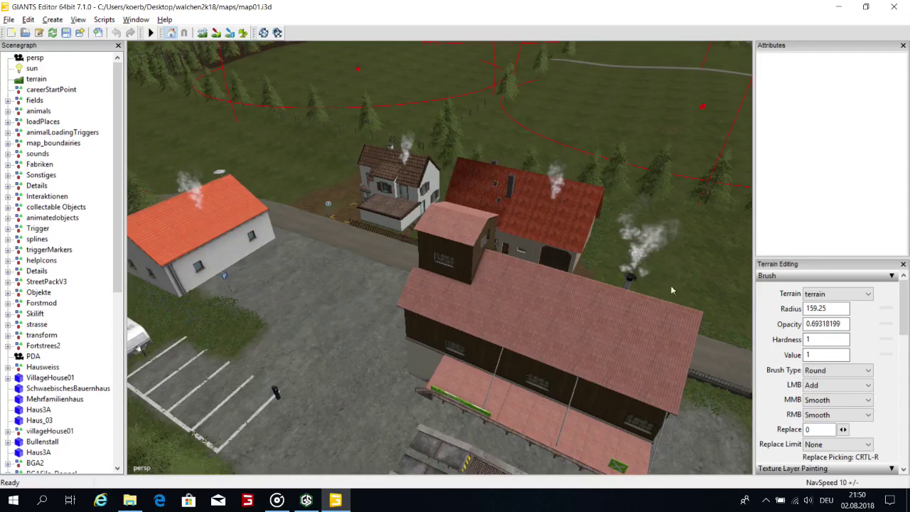
right_click_drag(447, 264, 475, 301)
left_click_drag(475, 301, 603, 177, "alt")
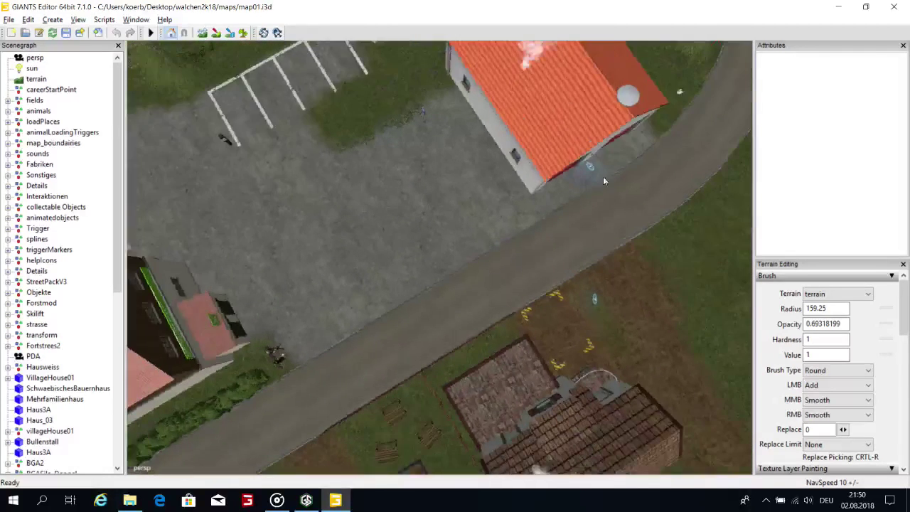
scroll(531, 206, "up", 5)
mouse_move(530, 209)
right_mouse_down()
mouse_move(384, 138)
mouse_move(174, 256)
mouse_move(338, 164)
right_mouse_up()
scroll(338, 165, "down", 3)
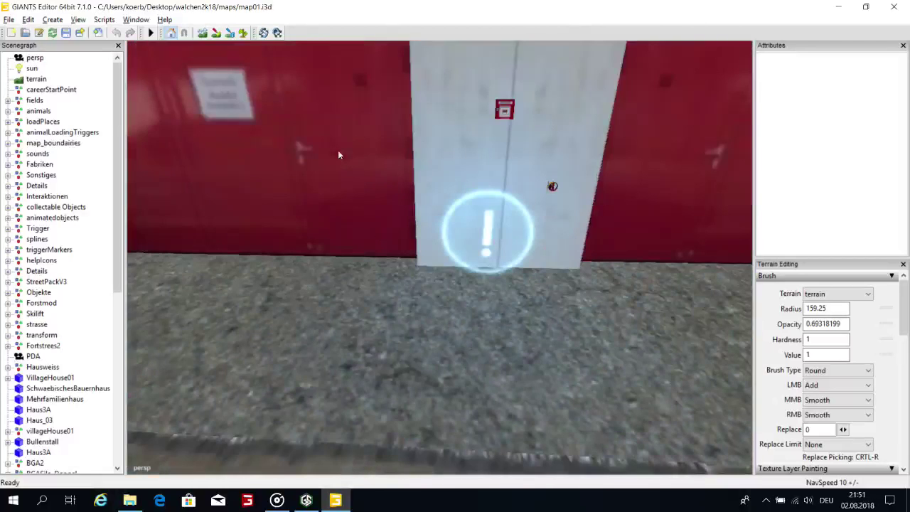
Examine the yellow-black marked area beside the buildings and the meadow with the gravel path.
mouse_move(343, 128)
right_mouse_down()
mouse_move(396, 165)
mouse_move(572, 172)
mouse_move(498, 197)
mouse_move(529, 252)
mouse_move(613, 284)
right_mouse_up()
scroll(573, 173, "down", 4)
scroll(445, 303, "down", 2)
scroll(444, 303, "up", 4)
right_click_drag(445, 303, 489, 300)
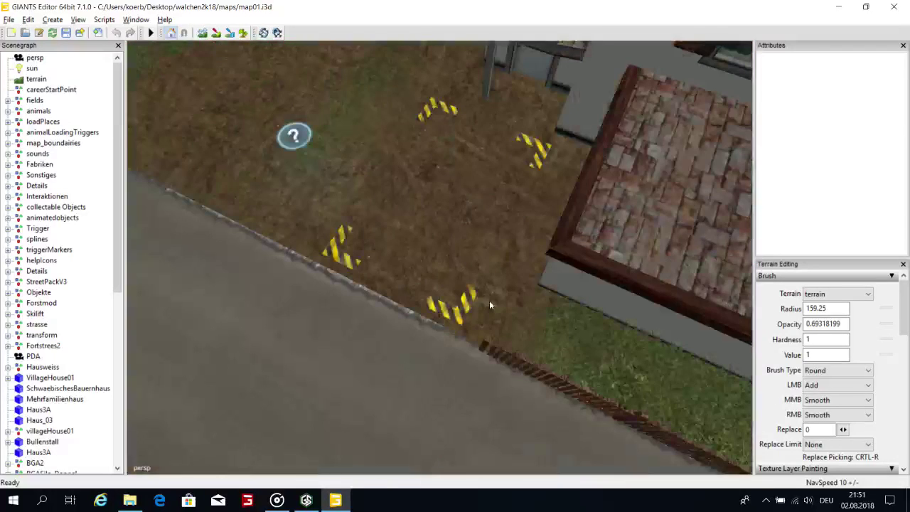
scroll(489, 300, "down", 5)
right_click_drag(307, 229, 450, 178)
left_click_drag(450, 178, 518, 177, "alt")
scroll(496, 216, "up", 4)
left_click_drag(495, 215, 648, 249, "alt")
scroll(285, 238, "up", 3)
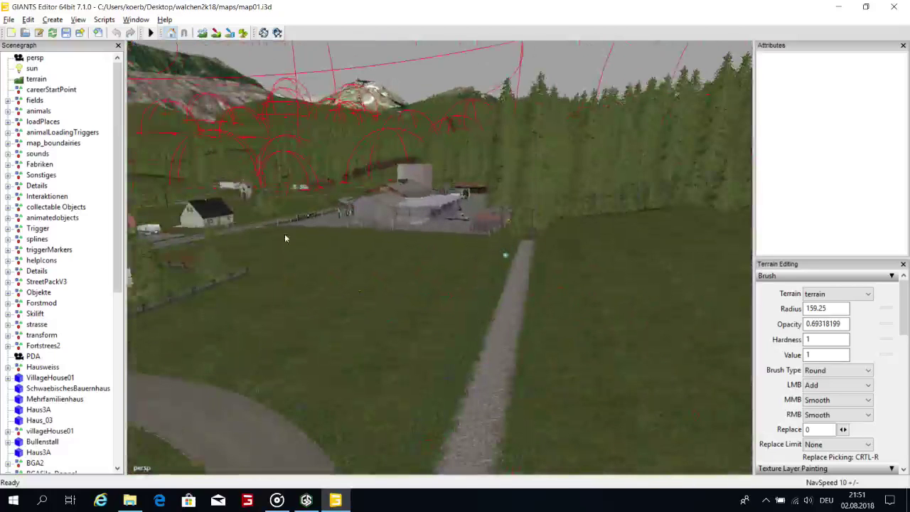
Survey the meadows and the boulders in the grass, up to the road leading to the petrol station.
left_click_drag(285, 239, 772, 118, "alt")
scroll(161, 228, "up", 5)
scroll(622, 152, "up", 3)
left_click_drag(538, 139, 730, 147, "alt")
right_click_drag(729, 152, 302, 276)
left_click_drag(480, 267, 394, 187, "alt")
scroll(459, 174, "down", 6)
right_click_drag(394, 187, 466, 191)
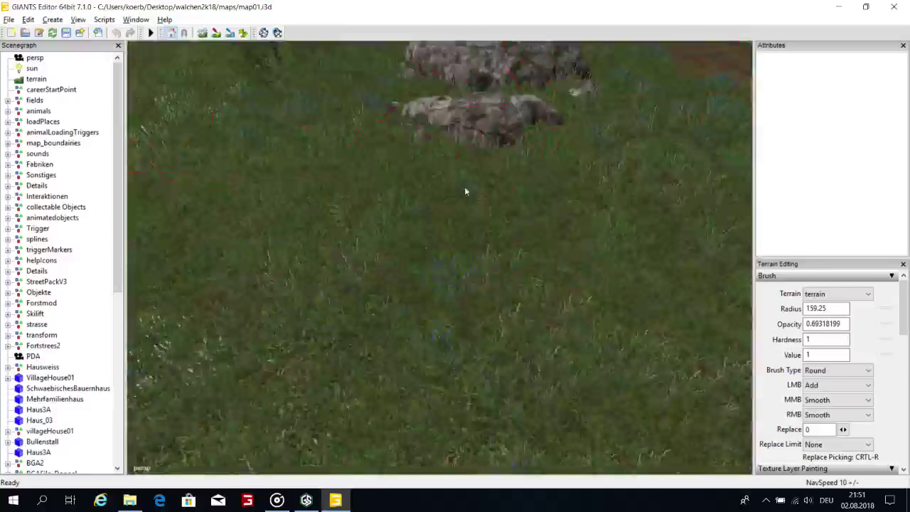
scroll(322, 216, "down", 6)
left_click_drag(350, 201, 396, 189, "alt")
scroll(325, 189, "up", 4)
scroll(397, 190, "up", 4)
right_click_drag(396, 188, 773, 84)
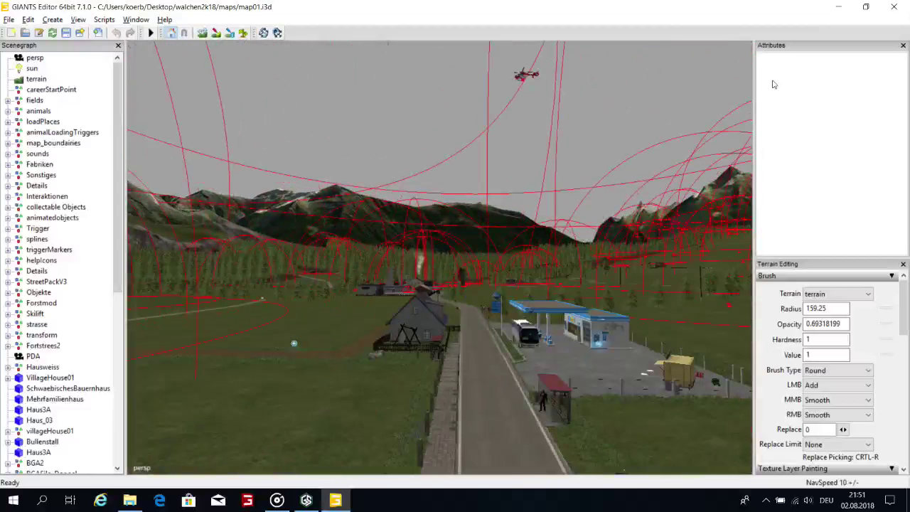
Follow the road past the petrol station across the fields to the sawmill hall and the abandoned red bus.
left_click_drag(412, 220, 420, 233, "alt")
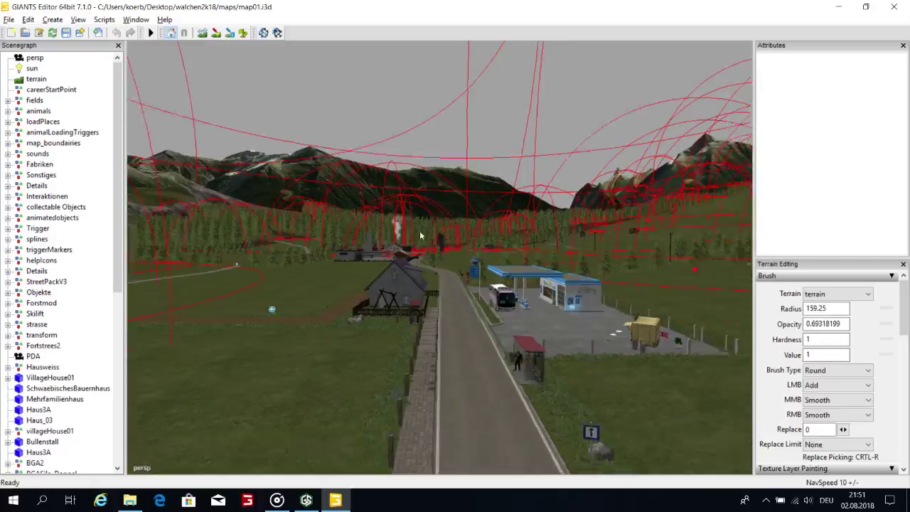
scroll(422, 230, "up", 5)
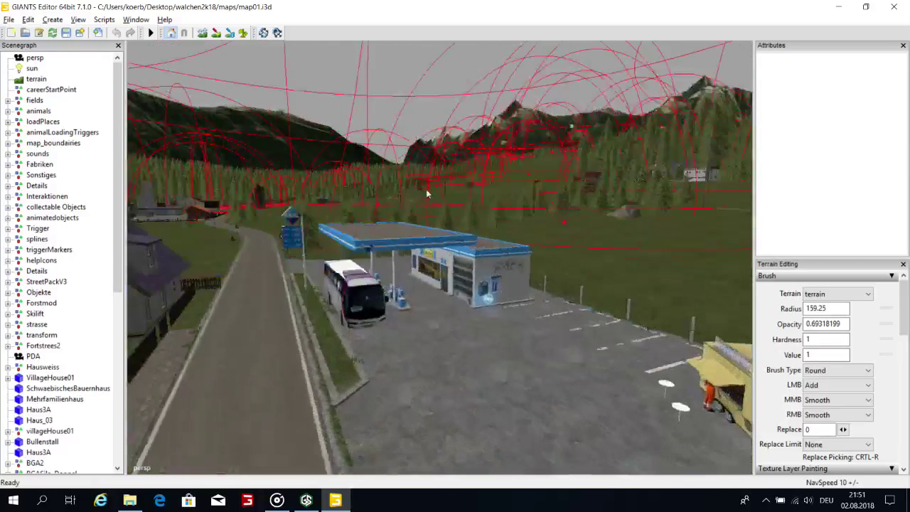
left_click_drag(421, 177, 389, 152, "alt")
scroll(351, 194, "up", 5)
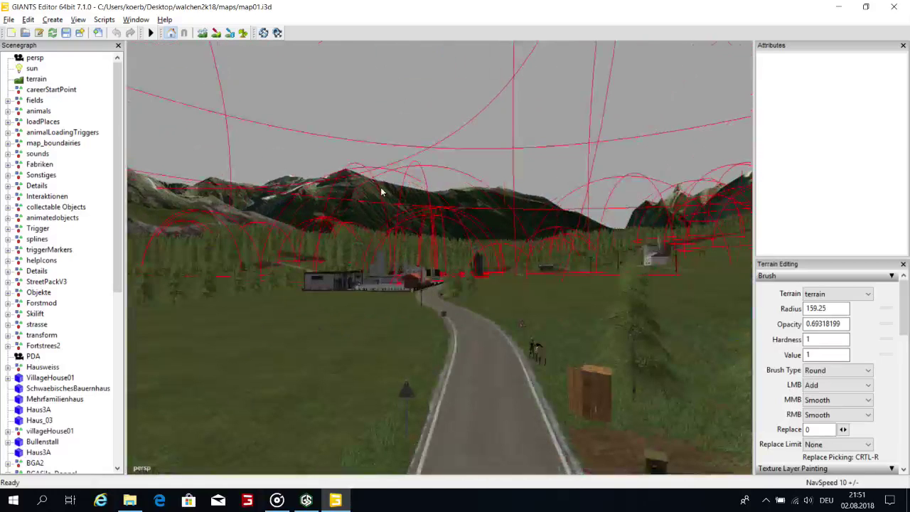
scroll(530, 178, "up", 3)
scroll(530, 178, "up", 2)
scroll(626, 147, "up", 5)
left_click_drag(739, 122, 479, 199, "alt")
scroll(645, 233, "up", 2)
scroll(415, 178, "up", 3)
left_click_drag(415, 179, 383, 194, "alt")
right_click_drag(381, 190, 448, 274)
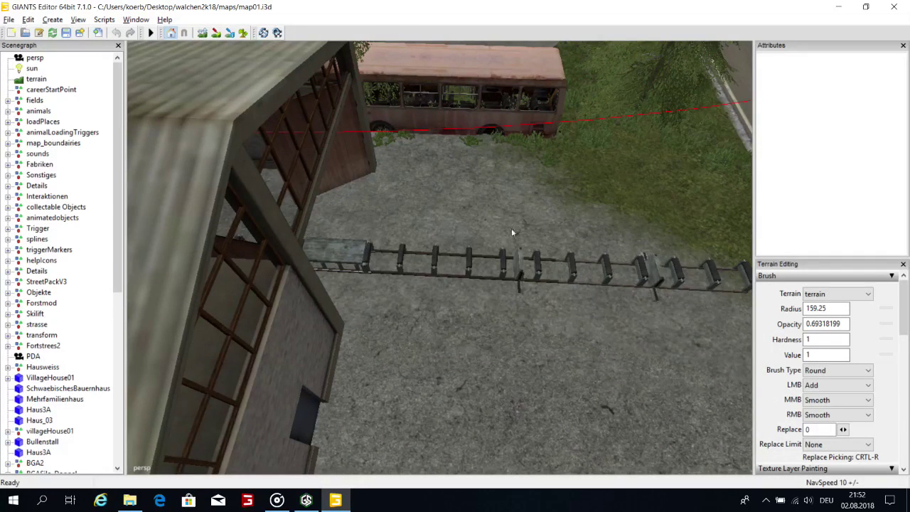
Inspect the sawmill's roller conveyor, rail carts, floor grate, fenced corner and interior wall with the door.
right_click_drag(522, 262, 473, 168)
left_click_drag(474, 168, 298, 135, "alt")
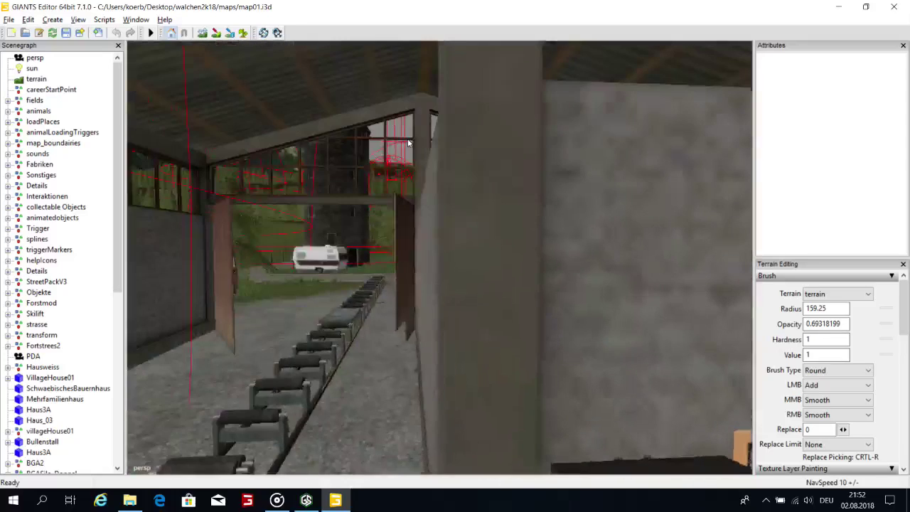
scroll(229, 298, "down", 5)
left_click_drag(432, 268, 529, 224, "alt")
right_click_drag(530, 224, 463, 245)
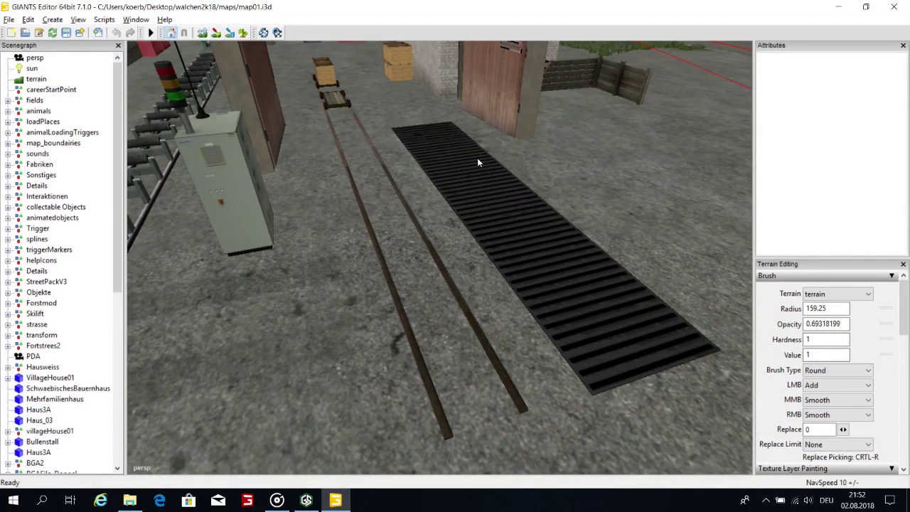
right_click_drag(371, 154, 453, 278)
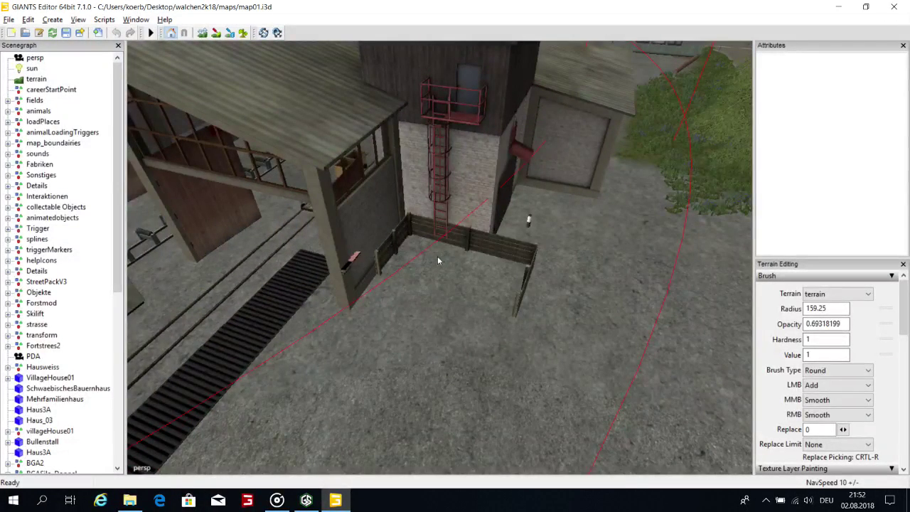
scroll(438, 260, "up", 4)
scroll(451, 197, "up", 4)
right_click_drag(287, 291, 492, 246)
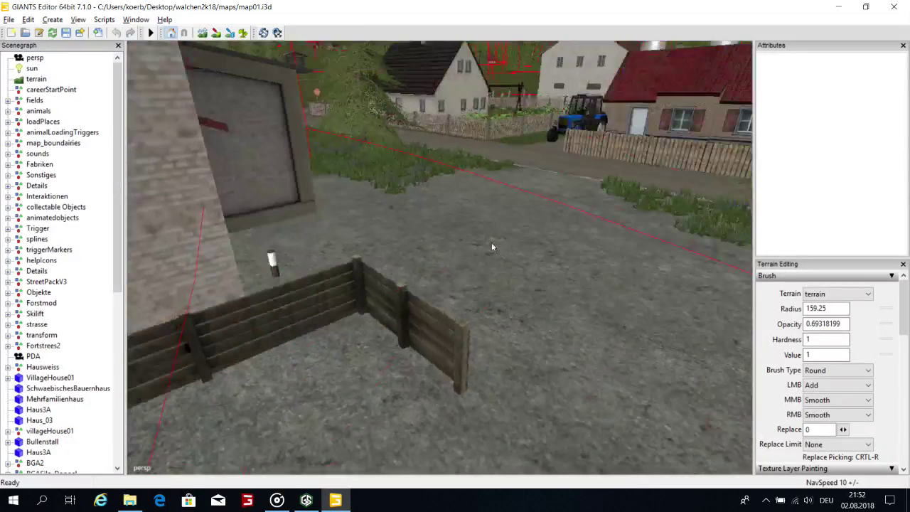
left_click_drag(492, 246, 378, 273, "alt")
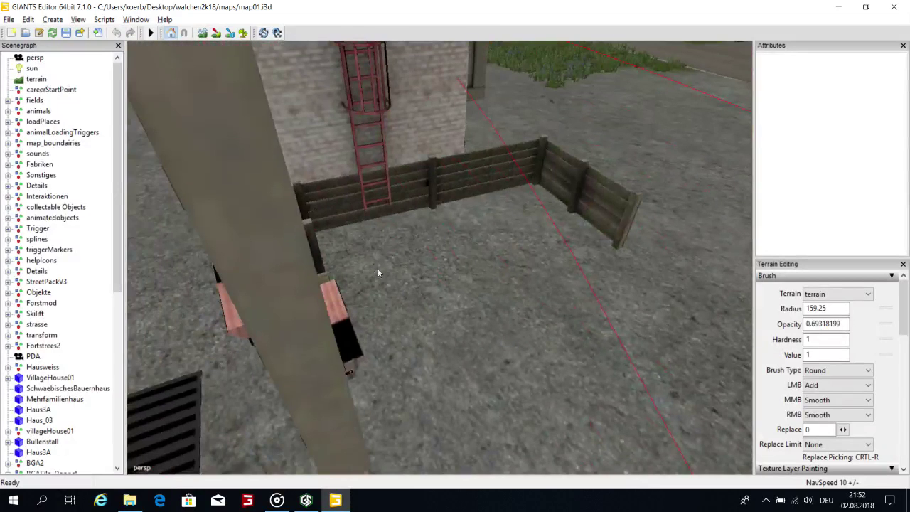
right_click_drag(389, 241, 413, 262)
right_click_drag(598, 297, 541, 264)
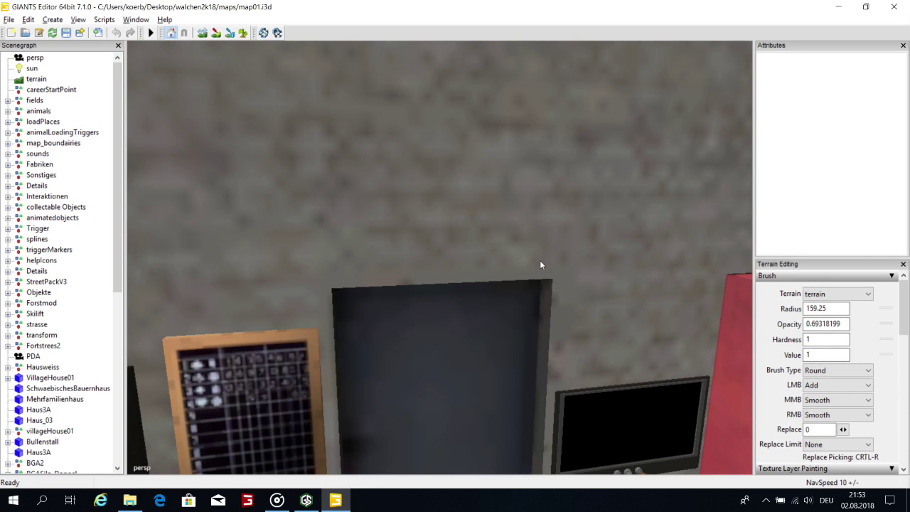
Examine the biogas plant's yard with the domed tanks, the red mixer and the ramp.
left_click_drag(587, 118, 502, 186, "alt")
scroll(593, 98, "down", 10)
scroll(392, 288, "up", 5)
scroll(447, 163, "up", 4)
left_click_drag(448, 163, 504, 191, "alt")
middle_click_drag(503, 186, 317, 257)
middle_click_drag(316, 220, 607, 311)
mouse_move(567, 207)
middle_mouse_down()
mouse_move(433, 200)
mouse_move(292, 164)
mouse_move(379, 173)
mouse_move(342, 201)
mouse_move(403, 198)
mouse_move(401, 187)
mouse_move(424, 276)
mouse_move(488, 179)
mouse_move(466, 188)
mouse_move(440, 235)
middle_mouse_up()
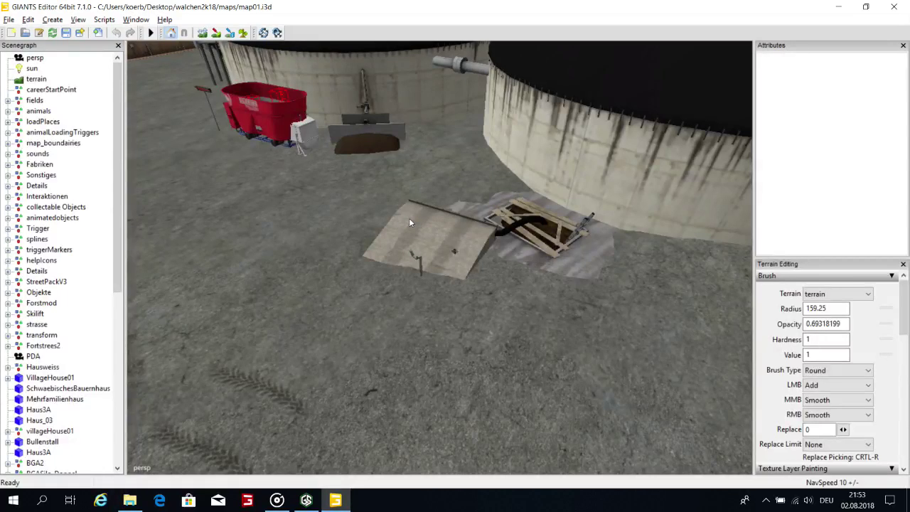
Move placeableRamp away from the tank's pump opening to the red SILOKING mixer, at X -20.844 and Z 15.155.
left_click(409, 223)
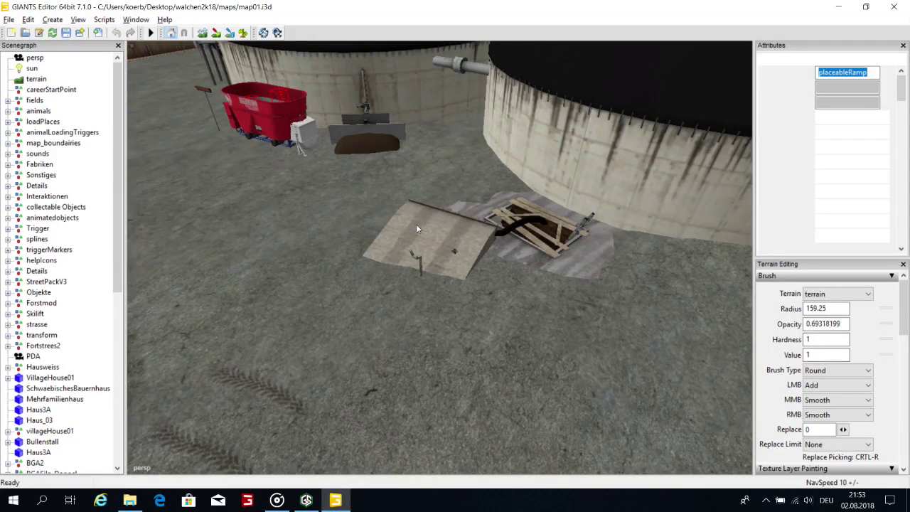
left_click_drag(456, 267, 235, 152)
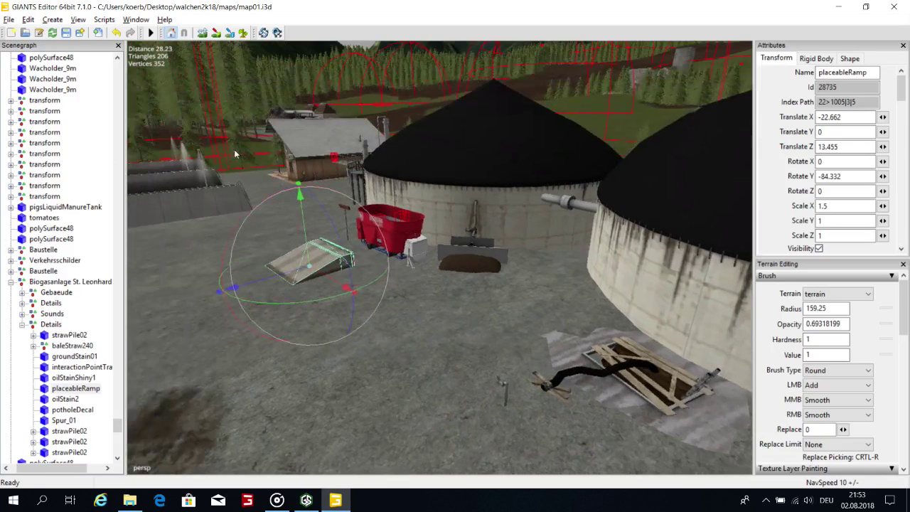
scroll(317, 268, "up", 2)
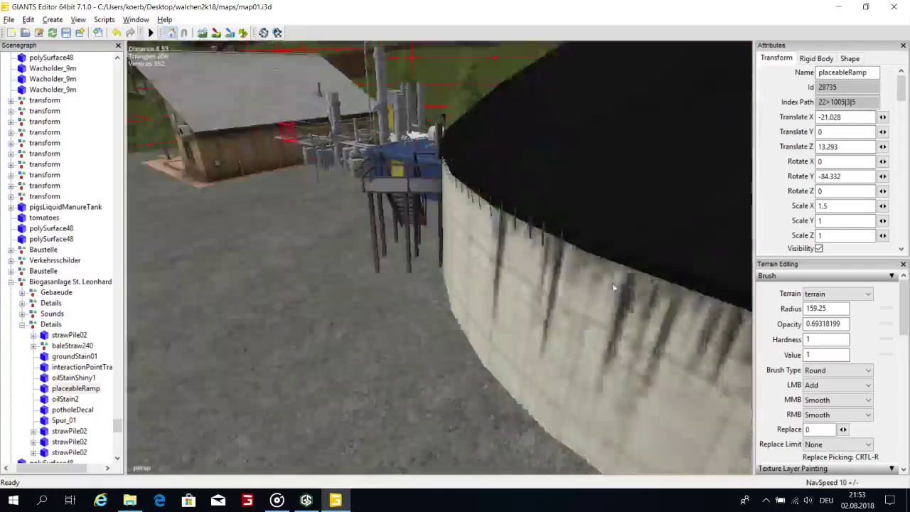
left_click_drag(616, 286, 484, 380, "alt")
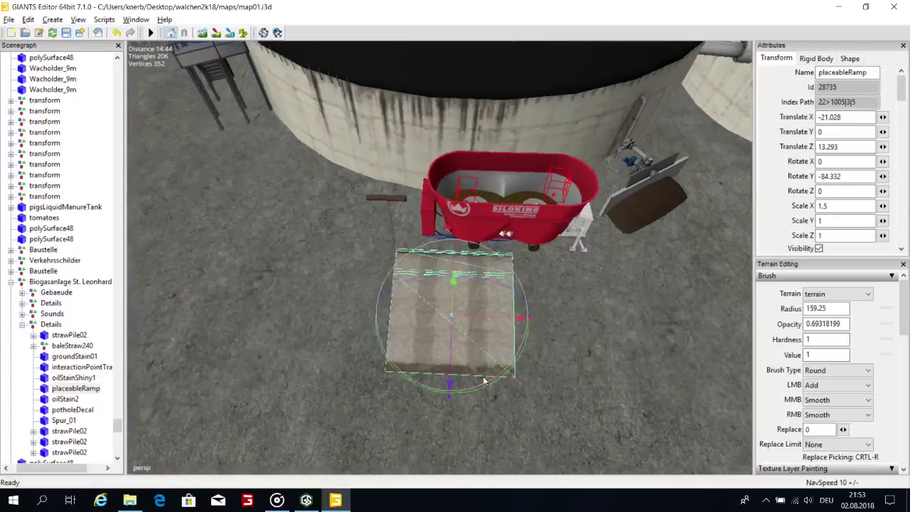
left_click_drag(483, 320, 542, 136)
Move RollersTisch, the parent of the boardStack in the sawmill yard, to the floor grate at X 15.079, Z -4.54.
scroll(430, 217, "up", 2)
scroll(511, 250, "down", 4)
right_click_drag(542, 136, 484, 181)
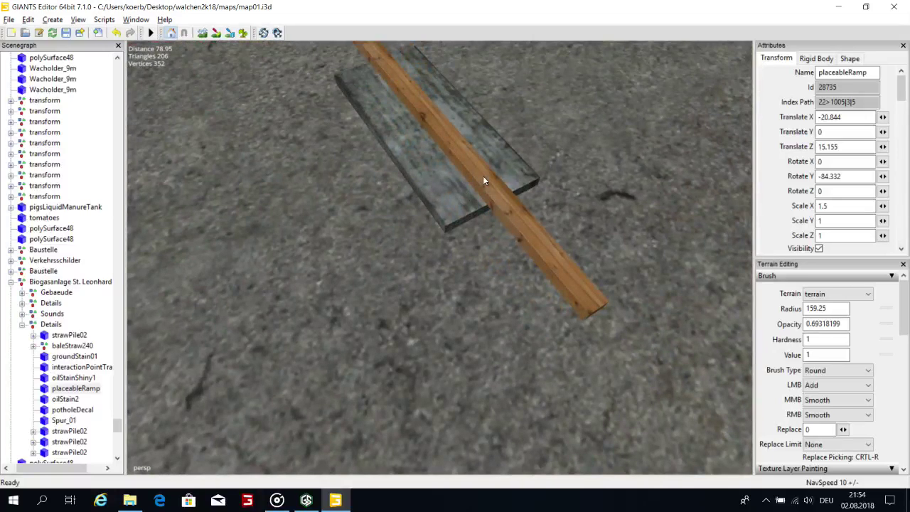
left_click(456, 184)
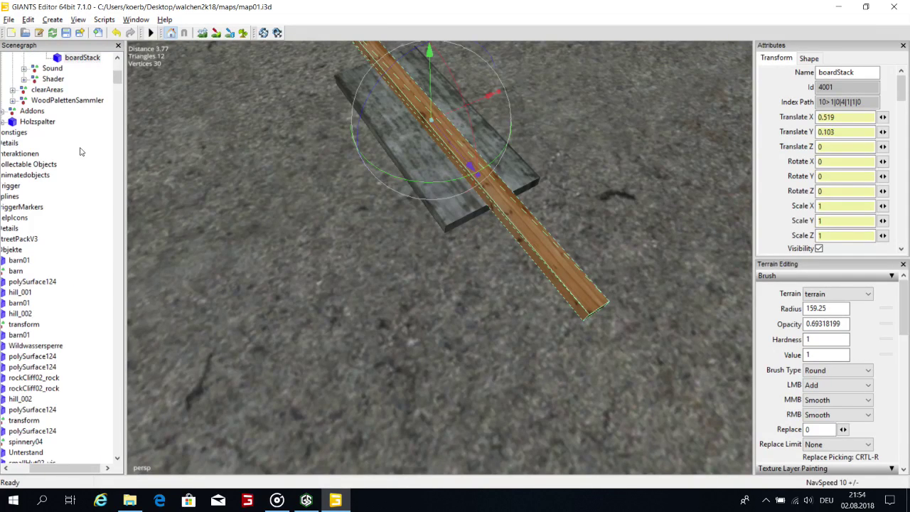
scroll(79, 149, "up", 1)
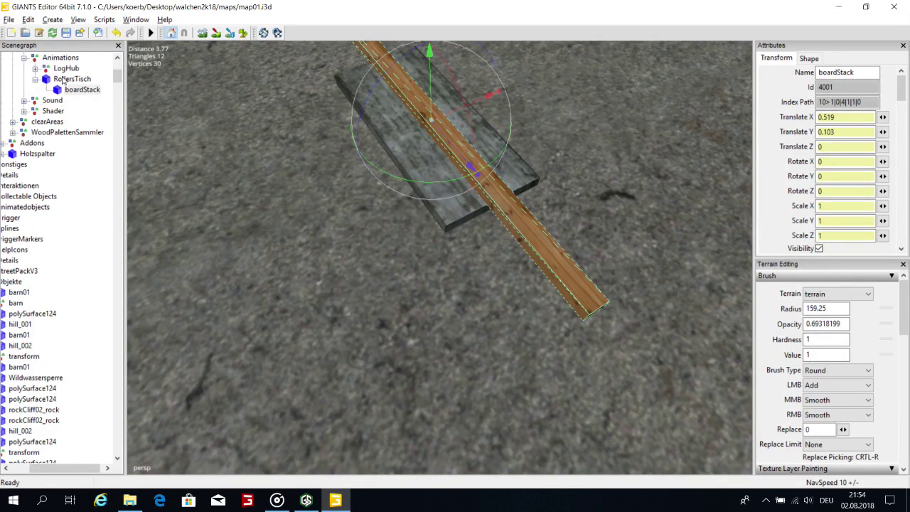
left_click(63, 79)
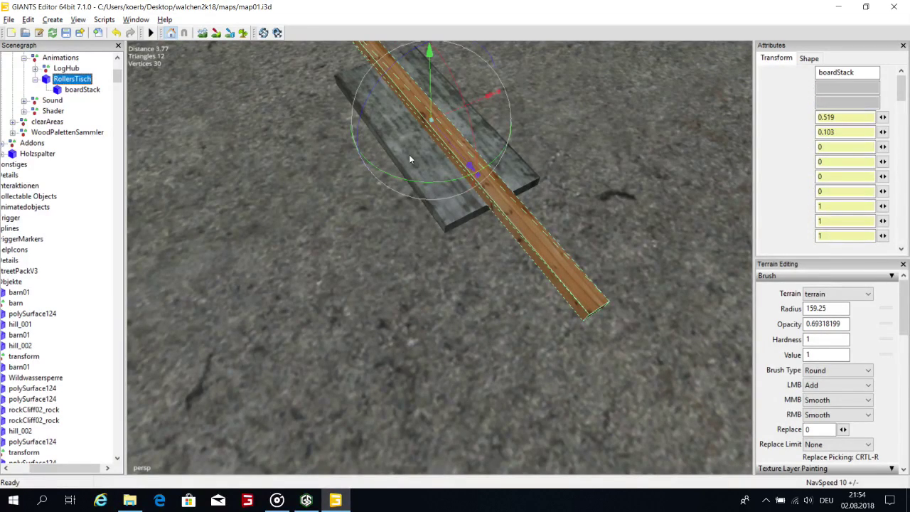
left_click(441, 127)
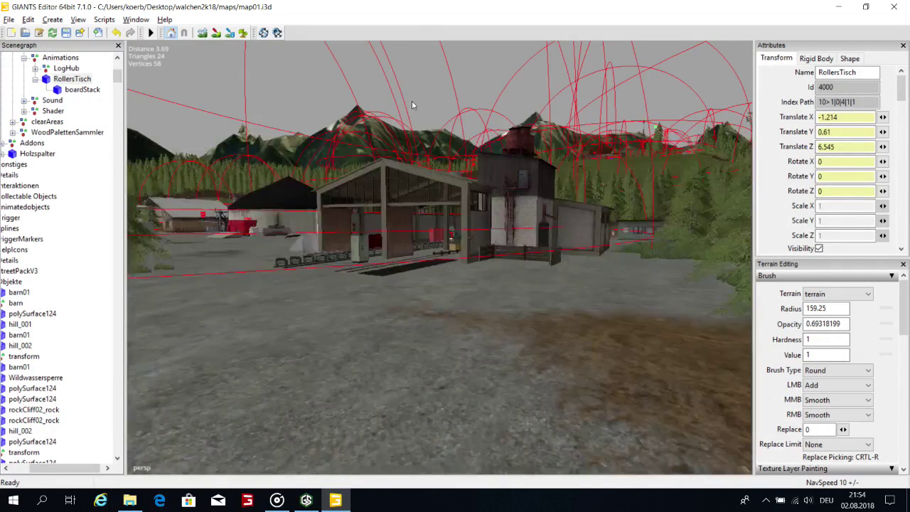
left_click_drag(413, 101, 416, 86, "alt")
right_click_drag(416, 86, 567, 169, "alt")
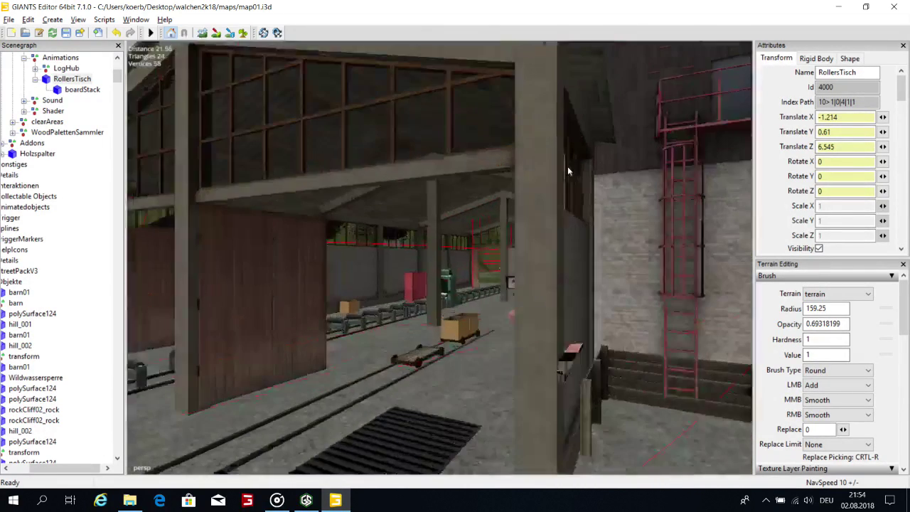
left_click_drag(567, 170, 671, 194, "alt")
right_click_drag(671, 194, 561, 242, "alt")
left_click_drag(561, 242, 441, 361, "alt")
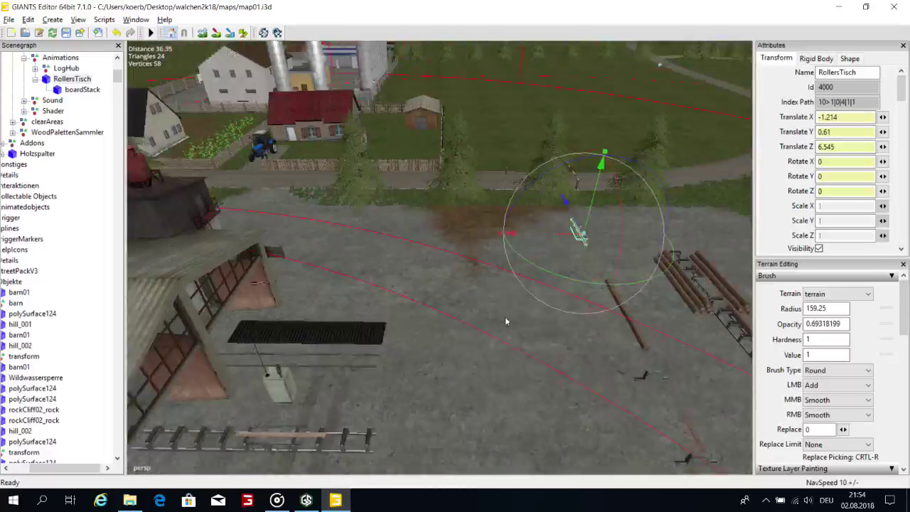
left_click_drag(505, 317, 530, 239, "alt")
left_click_drag(546, 152, 295, 299)
Shift RollersTisch to the end of the grate and lower it onto the ground, at X 14.531, Y -0.11, Z -5.088.
right_click_drag(295, 299, 459, 199, "alt")
left_click_drag(459, 199, 327, 172, "alt")
right_click_drag(327, 172, 396, 171, "alt")
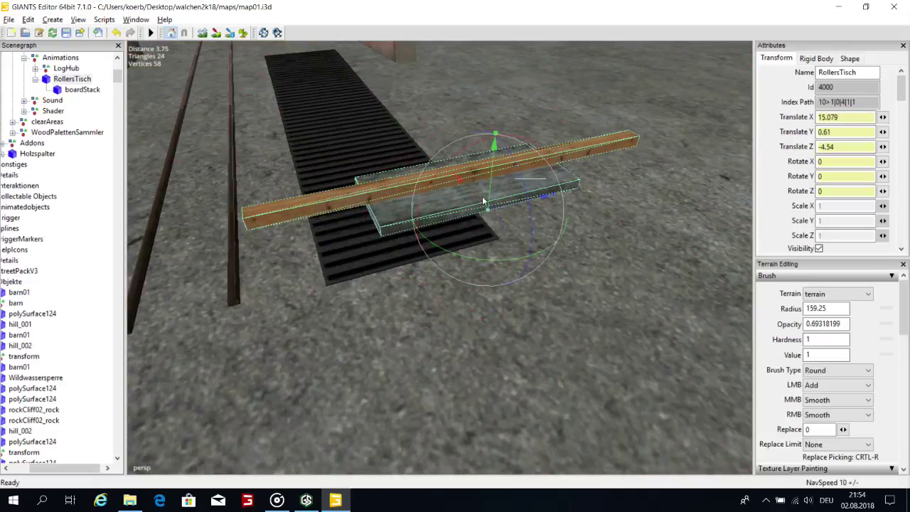
left_click_drag(475, 198, 478, 316)
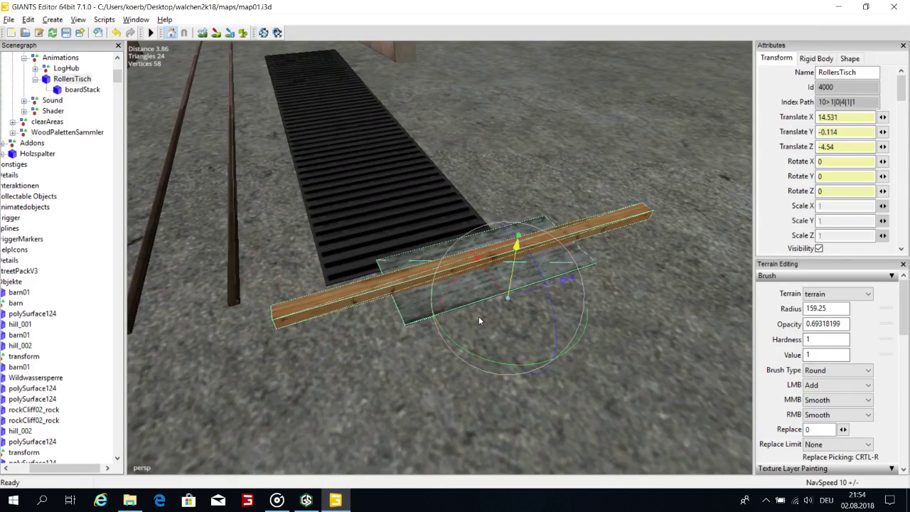
left_click_drag(522, 295, 354, 291)
Sink the single Log lying in the sawmill yard below the ground, to Y -0.998.
scroll(457, 317, "down", 5)
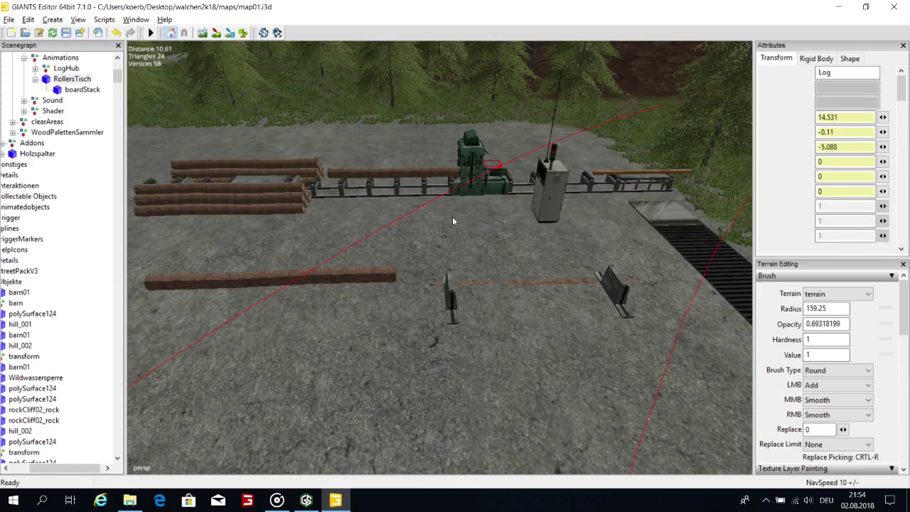
left_click(245, 278)
left_click_drag(402, 157, 324, 299, "alt")
scroll(278, 221, "up", 2)
left_click_drag(380, 233, 502, 187, "alt")
right_click_drag(502, 188, 465, 203)
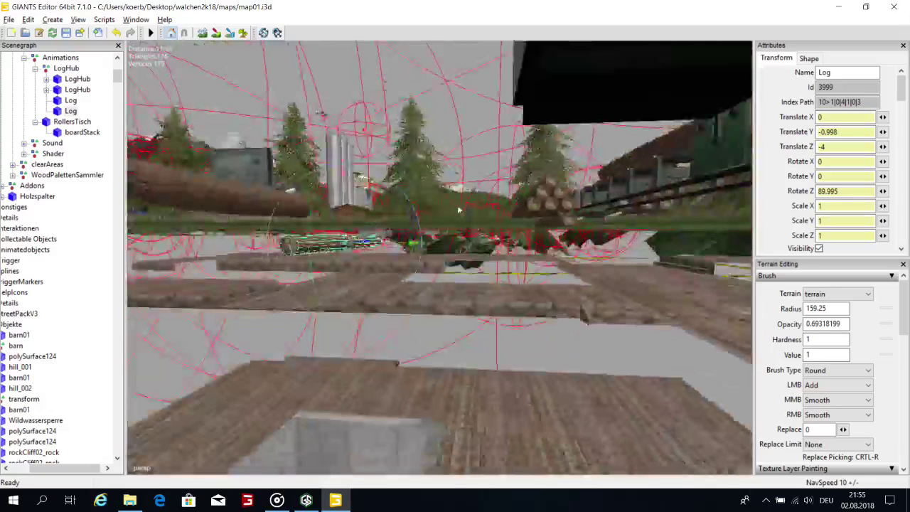
Sink the two LogHub brackets in the sawmill yard below the ground, the one at Z -8.664 to Y -0.946.
left_click_drag(459, 209, 427, 179, "alt")
right_click_drag(427, 179, 446, 268)
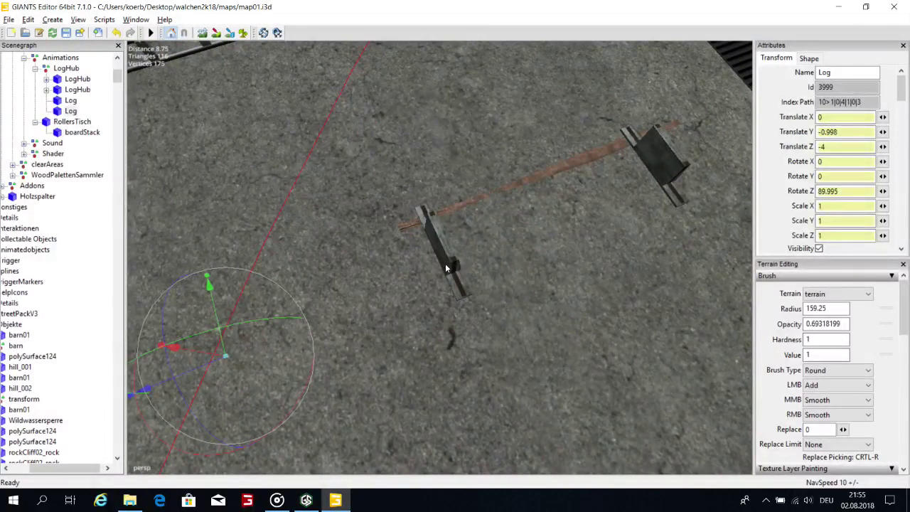
left_click(447, 268)
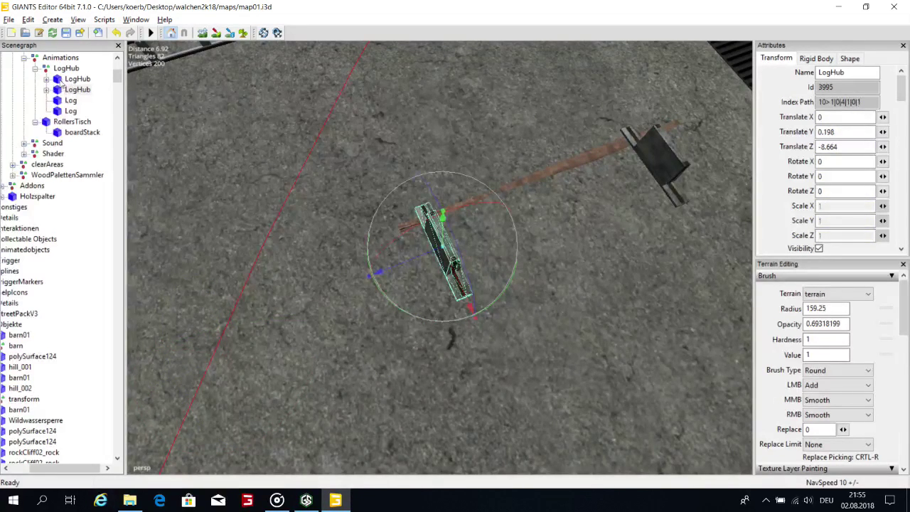
left_click_drag(204, 182, 303, 155, "alt")
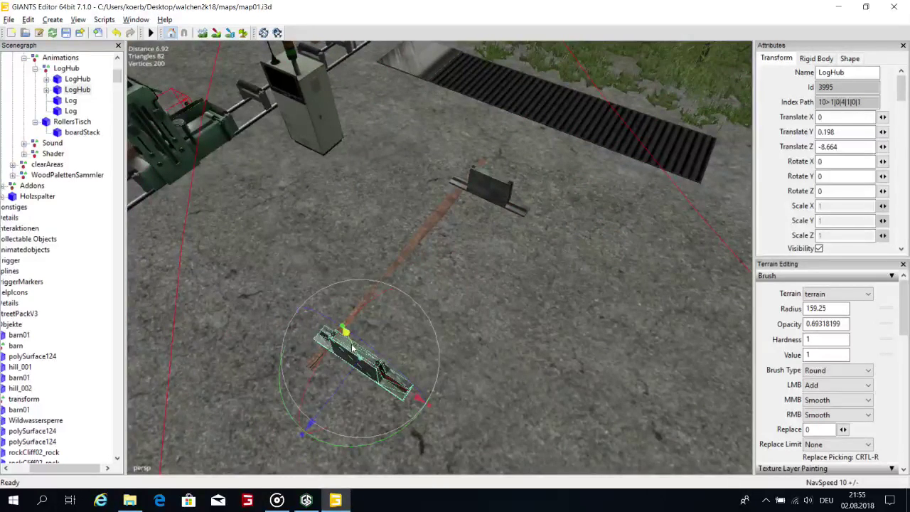
left_click_drag(349, 340, 387, 351)
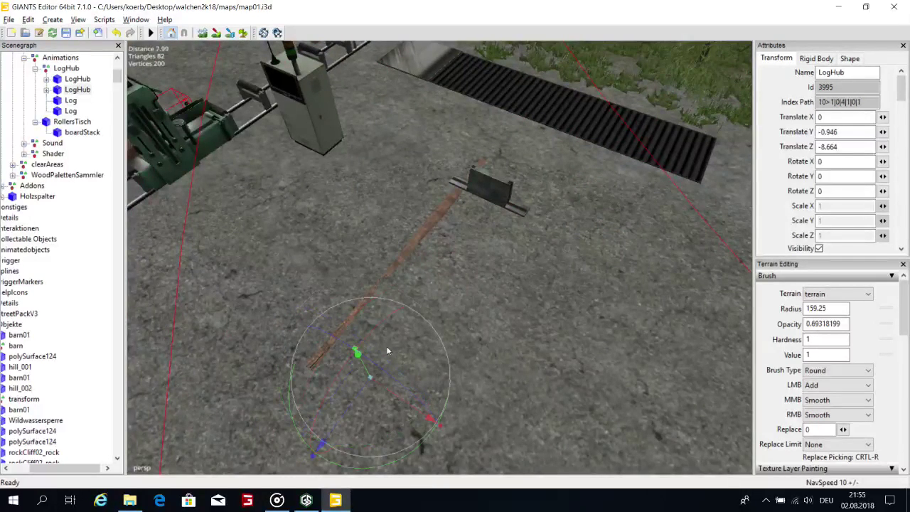
left_click(497, 190)
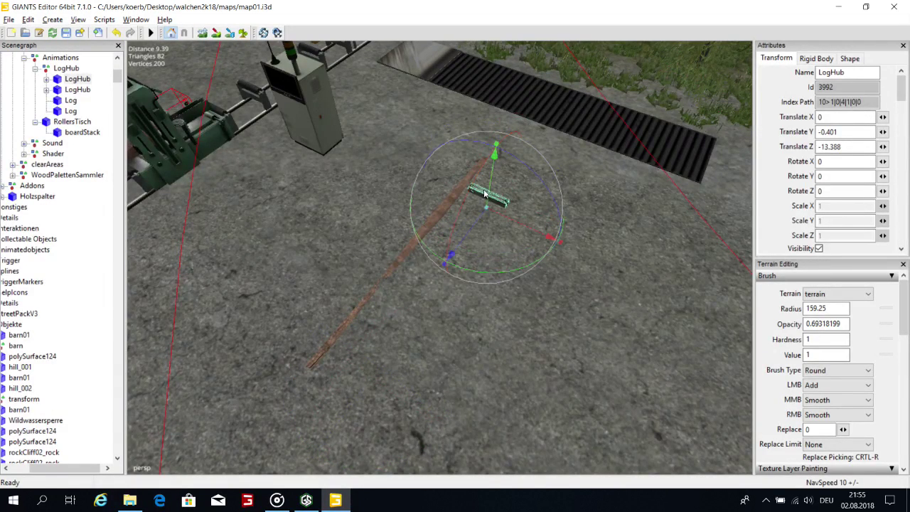
left_click_drag(472, 212, 433, 217)
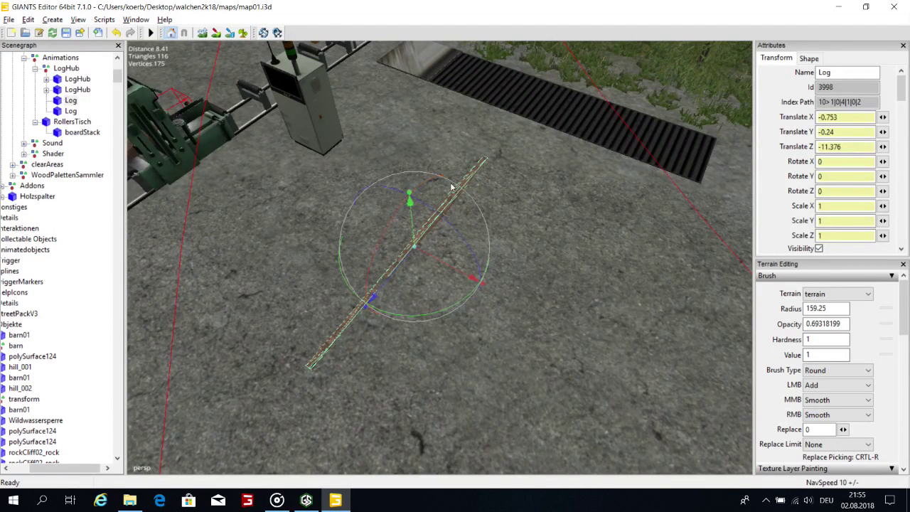
Sink the long thin Log left in the sawmill yard below the ground, to Y -1.652.
left_click_drag(452, 186, 505, 281, "alt")
scroll(470, 256, "up", 5)
scroll(443, 214, "down", 5)
left_click_drag(443, 213, 486, 204, "alt")
scroll(448, 145, "up", 3)
scroll(470, 140, "up", 5)
scroll(538, 163, "up", 3)
scroll(486, 205, "down", 3)
scroll(486, 205, "up", 5)
left_click_drag(529, 176, 501, 138, "alt")
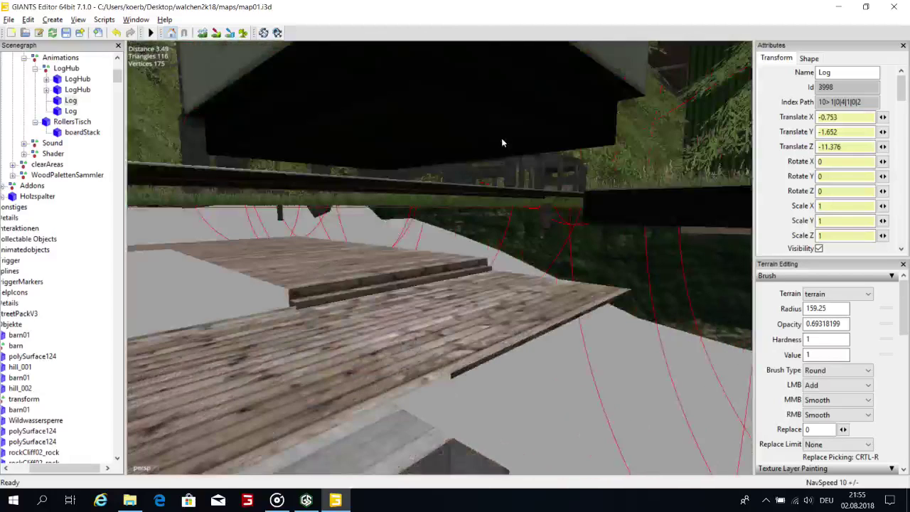
scroll(500, 140, "down", 3)
scroll(489, 147, "down", 4)
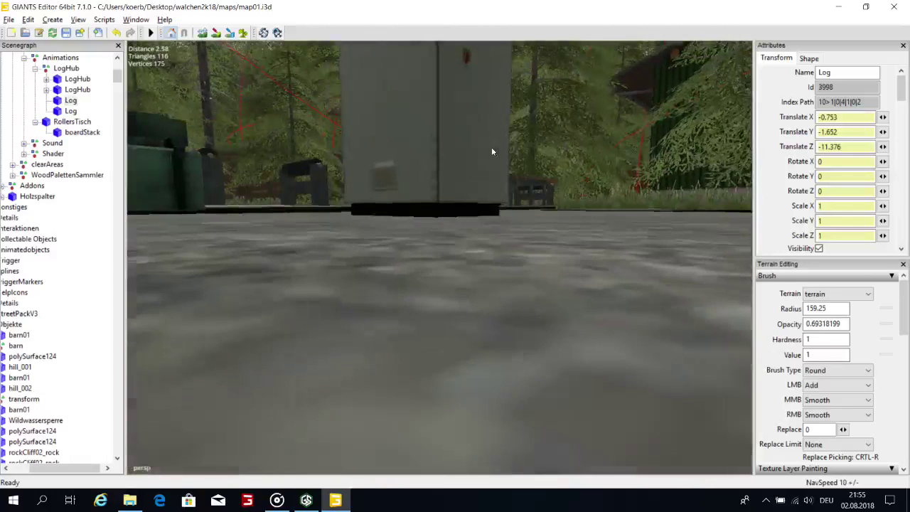
scroll(492, 147, "up", 3)
left_click_drag(493, 146, 313, 293, "alt")
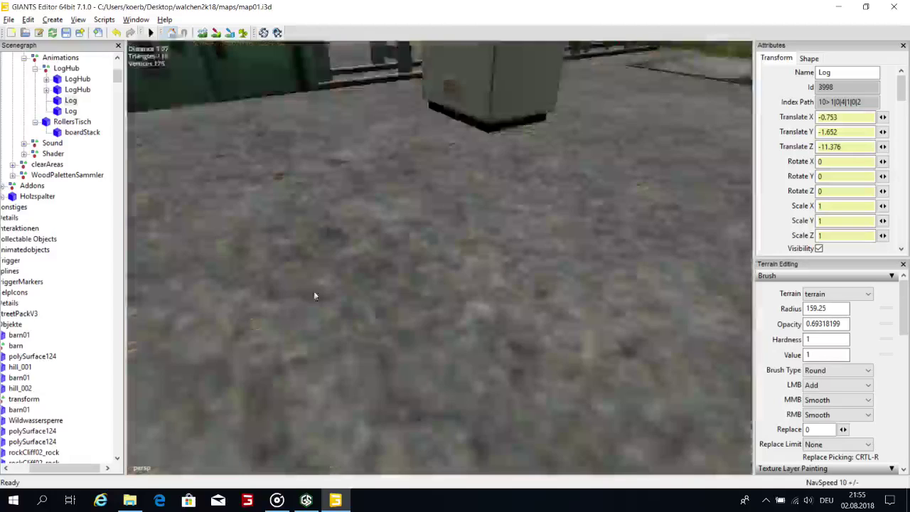
Look over the biogas plant and the valley's roads, fields and village houses for misplaced objects.
scroll(419, 234, "down", 5)
middle_click_drag(421, 234, 528, 252)
left_click_drag(528, 253, 315, 153, "alt")
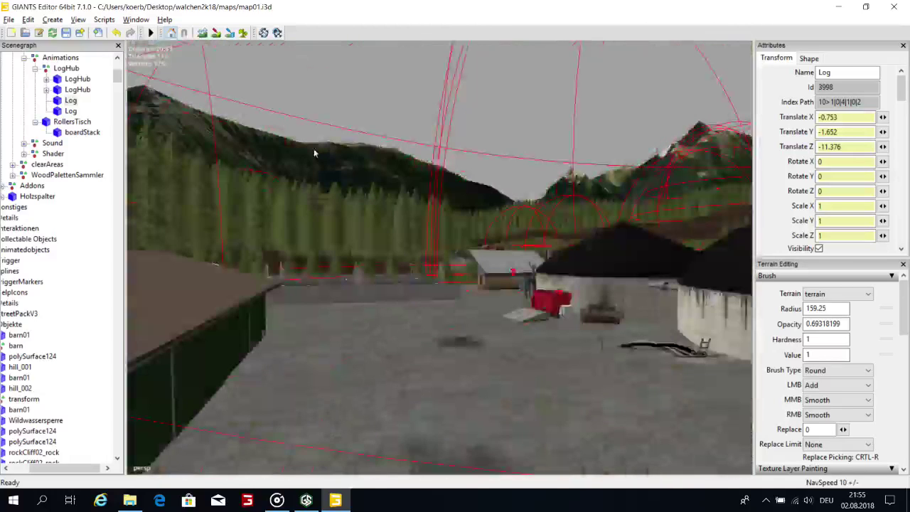
middle_click_drag(315, 153, 467, 207)
left_click_drag(467, 206, 51, 221, "alt")
middle_click_drag(50, 221, 467, 194)
left_click_drag(467, 193, 571, 193, "alt")
left_click_drag(400, 185, 799, 145, "alt")
mouse_move(308, 165)
right_mouse_down("alt")
mouse_move(804, 189)
mouse_move(858, 177)
right_mouse_up("alt")
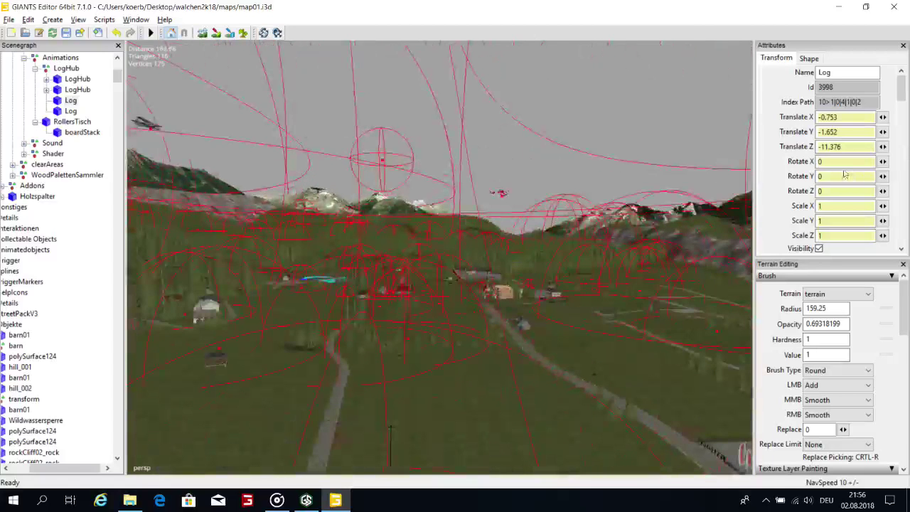
right_click_drag(227, 169, 466, 166, "alt")
middle_click_drag(466, 166, 698, 79)
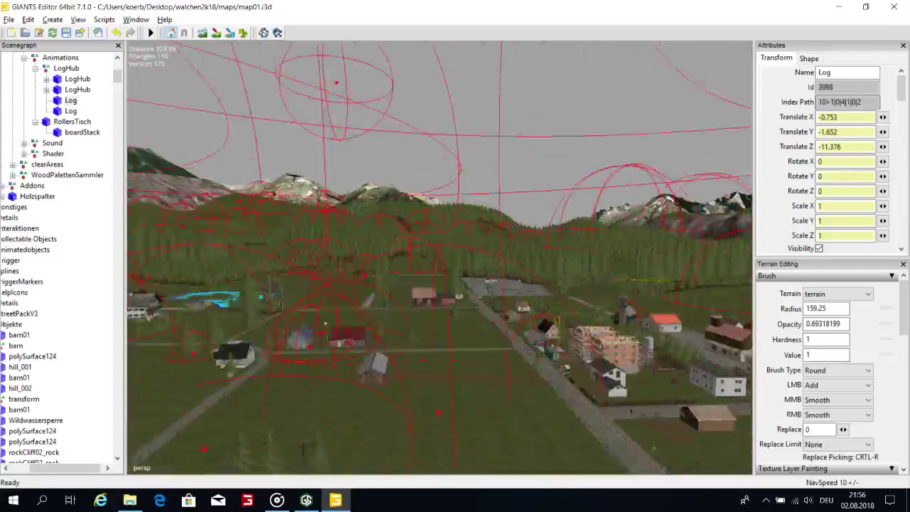
right_click_drag(700, 84, 775, 80, "alt")
right_click_drag(470, 172, 825, 72, "alt")
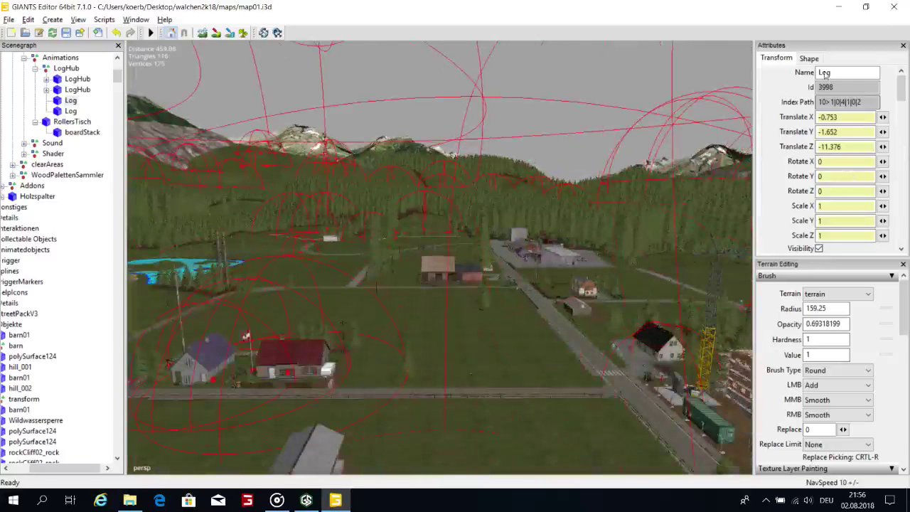
mouse_move(514, 119)
right_mouse_down("alt")
mouse_move(519, 216)
mouse_move(580, 225)
right_mouse_up("alt")
Examine the brick farm building with wooden gates, along with its yard and the surrounding garden fences.
middle_click_drag(579, 225, 381, 123)
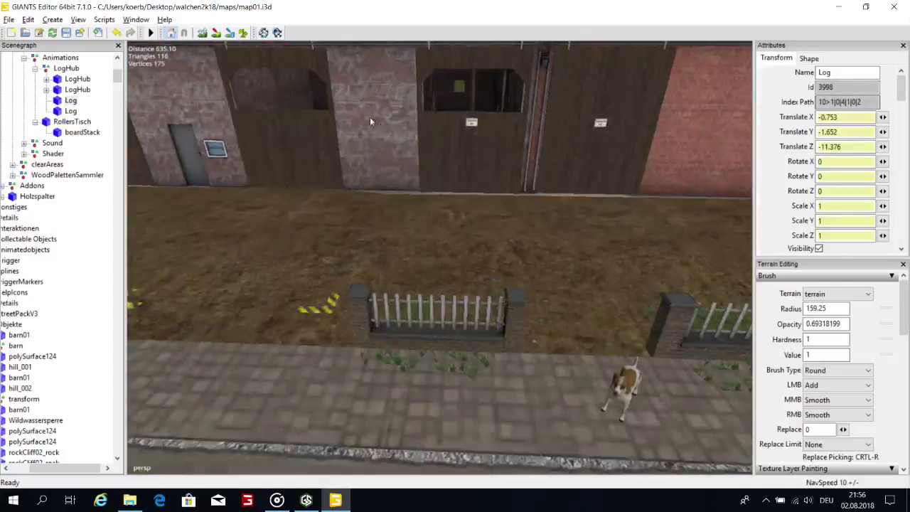
scroll(370, 121, "up", 2)
scroll(551, 210, "down", 4)
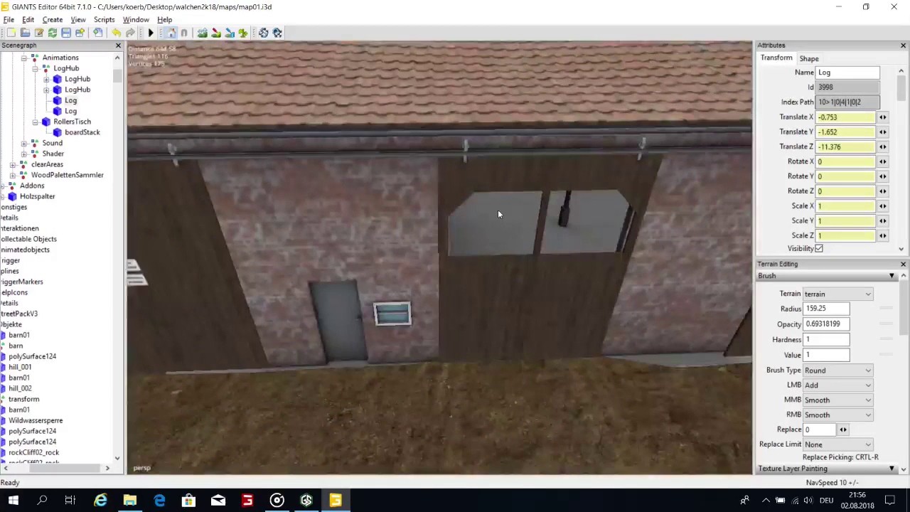
left_click_drag(498, 214, 378, 133, "alt")
scroll(530, 143, "up", 3)
left_click_drag(607, 138, 526, 199, "alt")
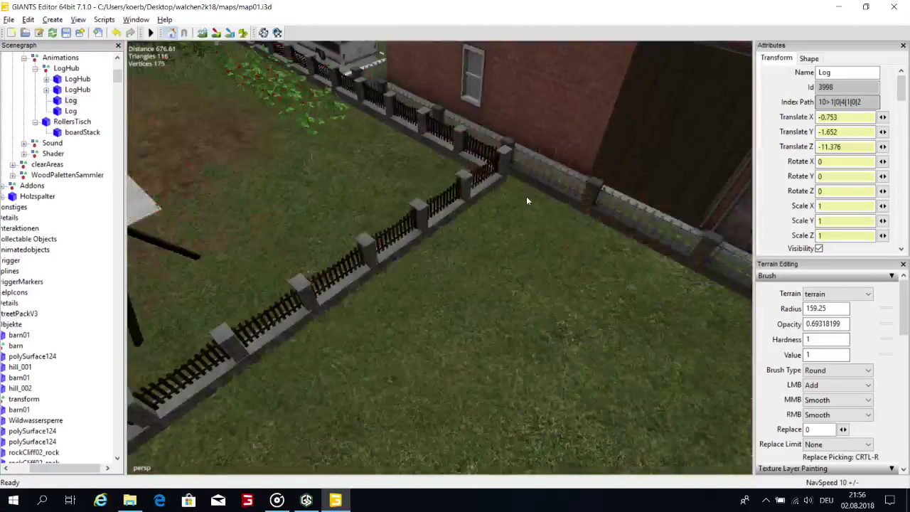
scroll(353, 183, "down", 4)
scroll(353, 183, "down", 2)
left_click_drag(220, 174, 570, 113, "alt")
right_click_drag(571, 112, 438, 149)
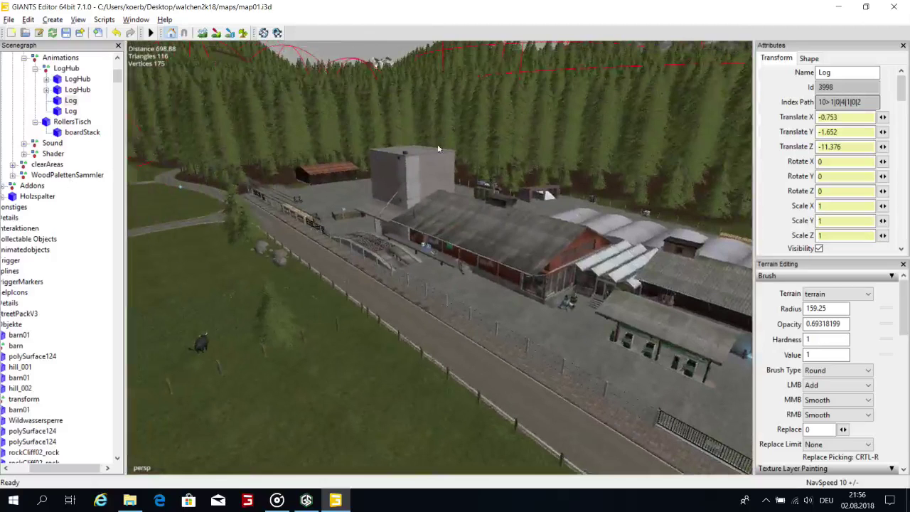
Examine the white shed beside the road, the half-timbered farm and the feeding troughs along the pasture.
left_click_drag(526, 207, 250, 214, "alt")
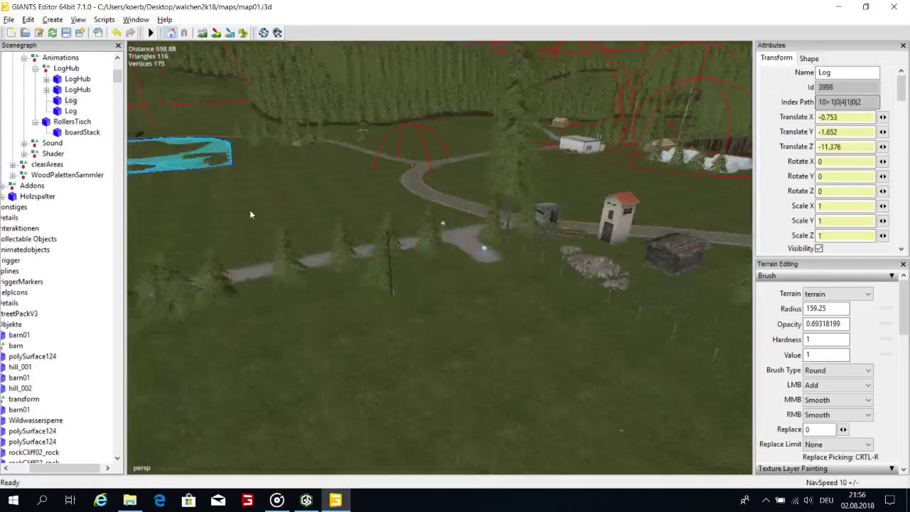
right_click_drag(250, 214, 533, 326)
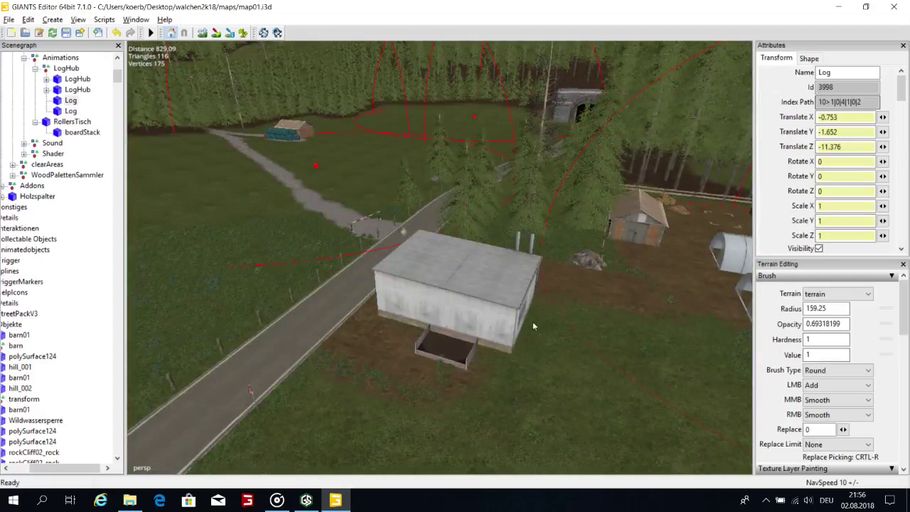
left_click_drag(550, 303, 516, 247, "alt")
scroll(518, 248, "up", 3)
right_click_drag(518, 245, 909, 148, "alt")
left_click_drag(434, 192, 500, 241, "alt")
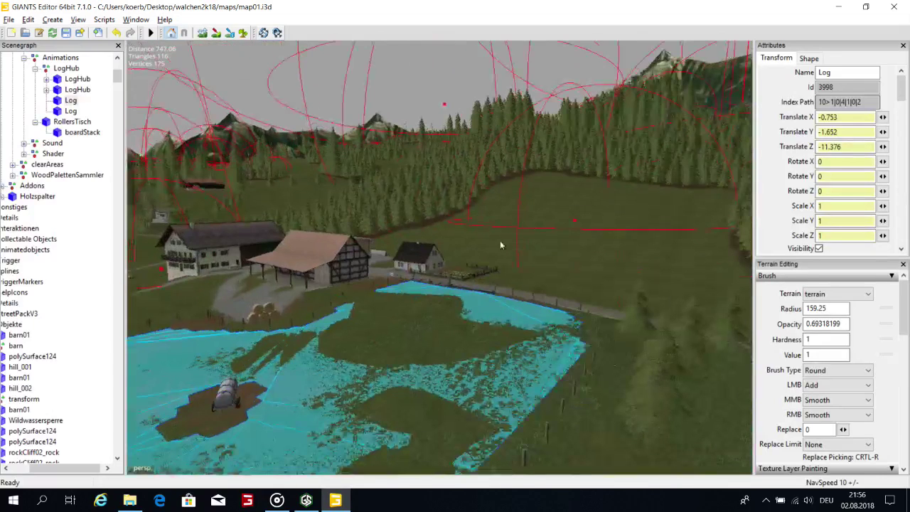
right_click_drag(500, 240, 655, 188, "alt")
left_click_drag(485, 215, 533, 206, "alt")
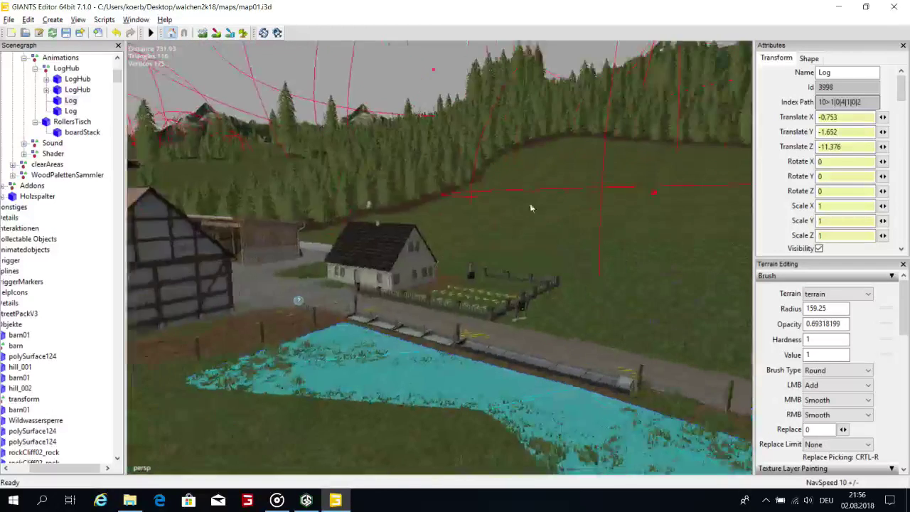
right_click_drag(533, 205, 903, 153, "alt")
left_click_drag(361, 266, 435, 217, "alt")
right_click_drag(435, 217, 338, 232, "alt")
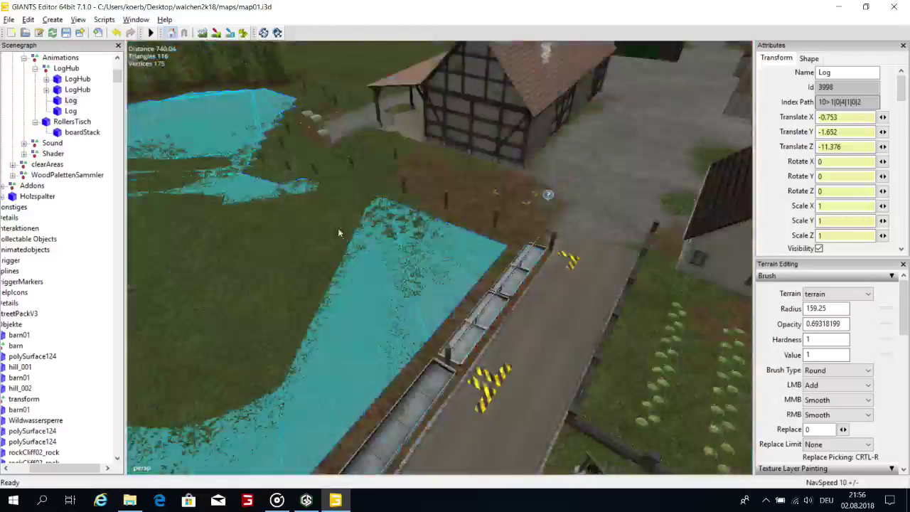
Inspect the half-timbered barn beside the pasture, including its roof and open shelter.
left_click_drag(339, 232, 519, 90, "alt")
right_click_drag(520, 90, 441, 125, "alt")
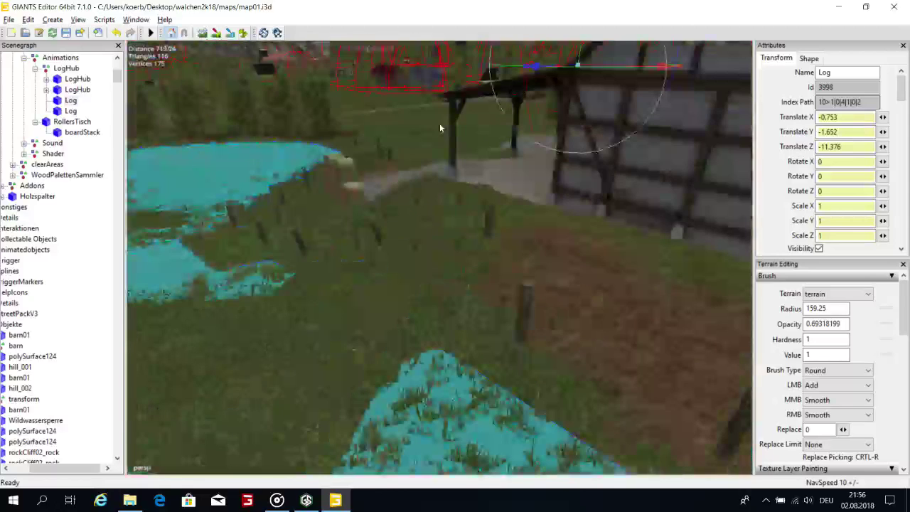
left_click_drag(440, 125, 394, 174, "alt")
right_click_drag(394, 175, 353, 165, "alt")
left_click_drag(352, 165, 461, 132, "alt")
right_click_drag(461, 133, 378, 159, "alt")
left_click_drag(377, 158, 455, 97, "alt")
right_click_drag(455, 96, 312, 178)
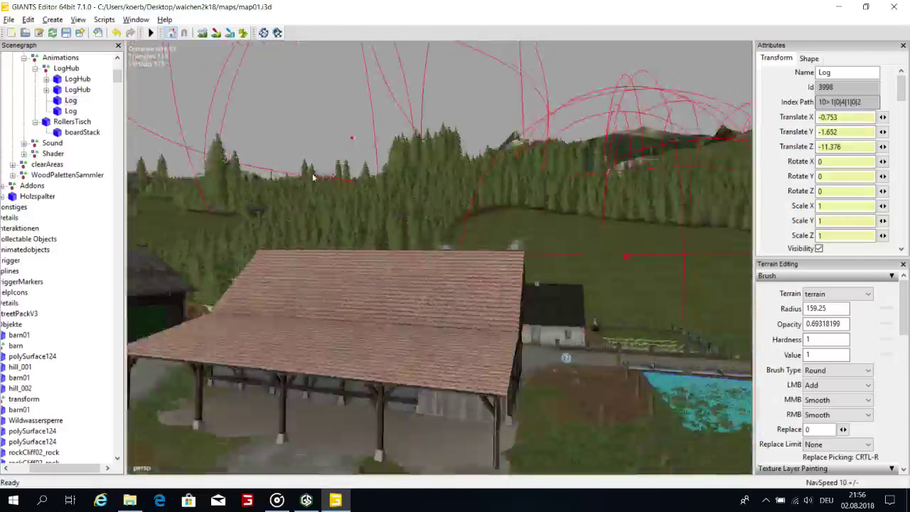
left_click_drag(312, 178, 300, 237, "alt")
right_click_drag(299, 238, 320, 188, "alt")
left_click_drag(320, 188, 534, 104, "alt")
right_click_drag(534, 104, 573, 89, "alt")
left_click_drag(573, 90, 666, 60, "alt")
Set the brush radius to 5 and remove the grass growing through the floor in the half-timbered barn's corner.
right_click_drag(429, 130, 550, 161, "alt")
left_click_drag(550, 161, 167, 243, "alt")
right_click_drag(167, 243, 238, 12)
left_click(242, 32)
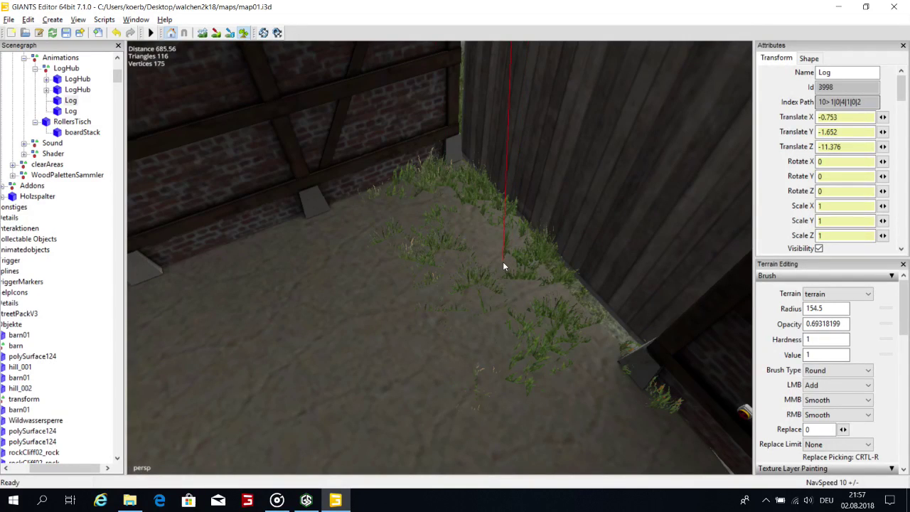
double_click(817, 307)
type("25")
key("BackSpace")
left_click(559, 248)
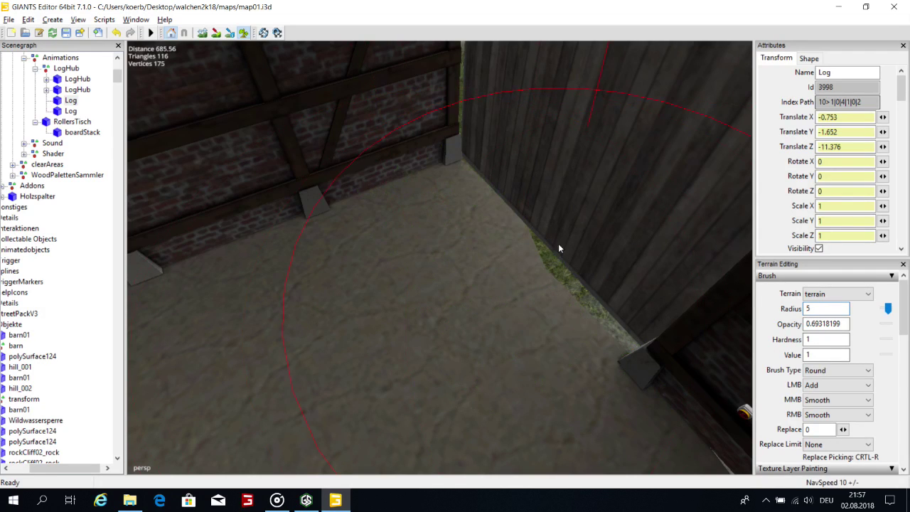
left_click_drag(496, 212, 264, 128, "alt")
right_click_drag(264, 129, 457, 294, "alt")
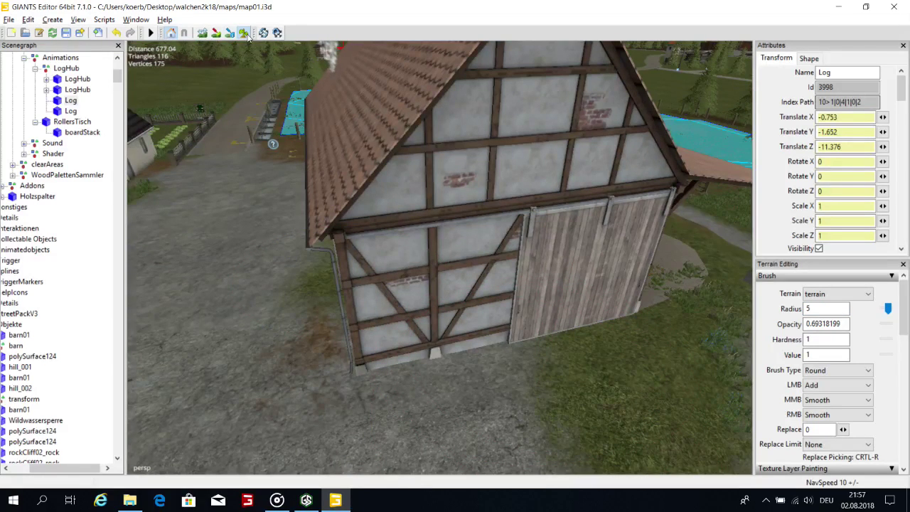
Delete the pitchfork floating beside the outer wall of the wooden cattle barn.
left_click_drag(351, 123, 539, 158, "alt")
right_click_drag(538, 158, 767, 171, "alt")
left_click_drag(566, 206, 448, 235, "alt")
right_click_drag(449, 235, 483, 276, "alt")
left_click_drag(483, 276, 497, 263, "alt")
right_click_drag(496, 263, 396, 164)
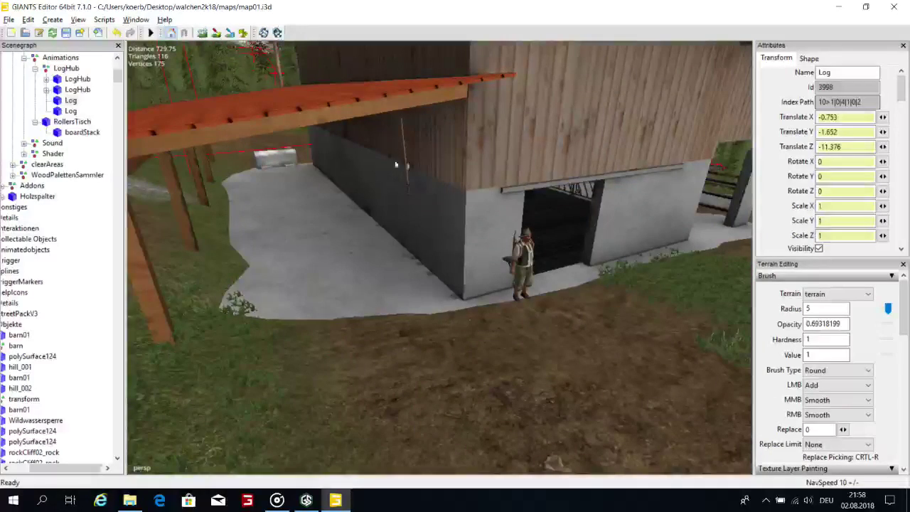
left_click_drag(407, 167, 383, 178, "alt")
scroll(383, 177, "up", 3)
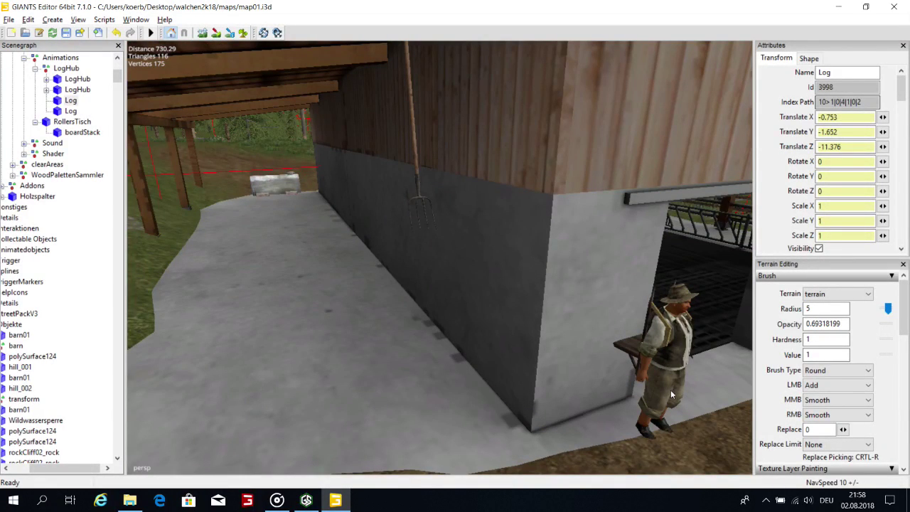
left_click(643, 381)
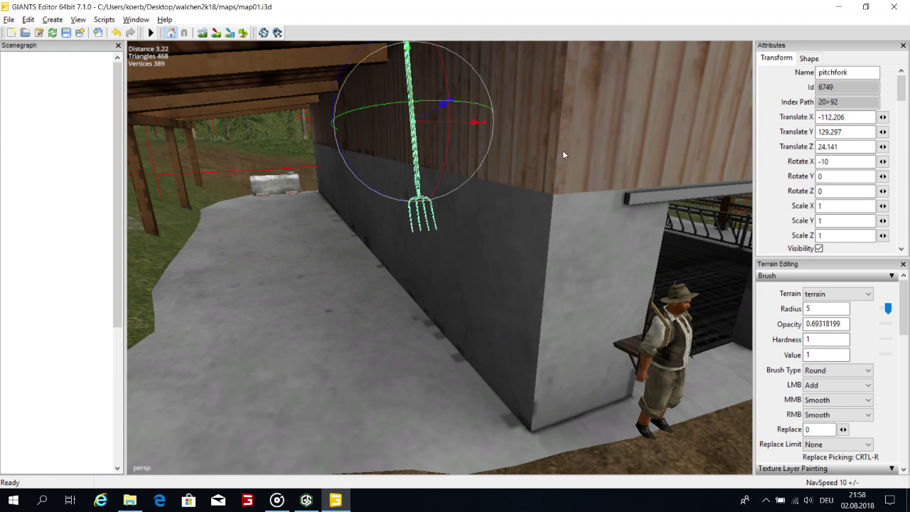
key("Delete")
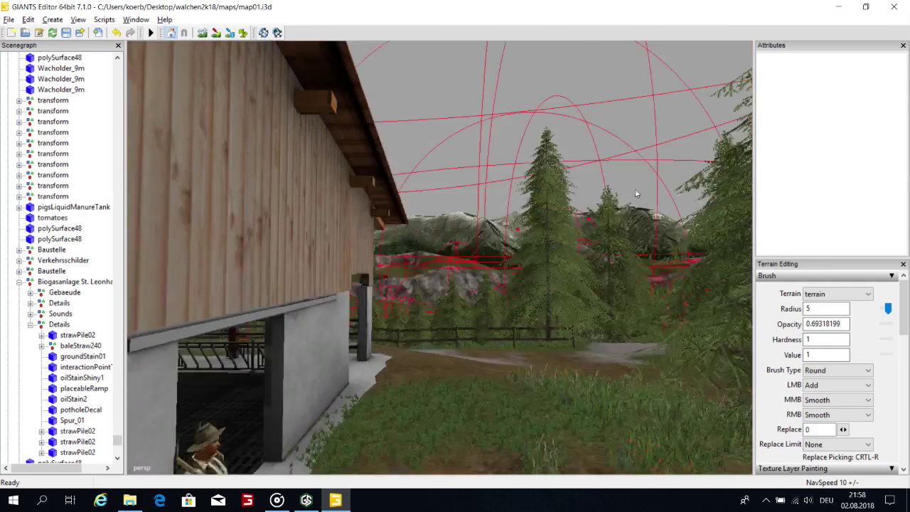
Examine the meadow near the cattle barn and the tiled-roof shelters and paved yard with goods pallets.
scroll(589, 237, "down", 5)
left_click_drag(636, 191, 624, 223, "alt")
scroll(624, 223, "down", 5)
left_click_drag(482, 252, 475, 167, "alt")
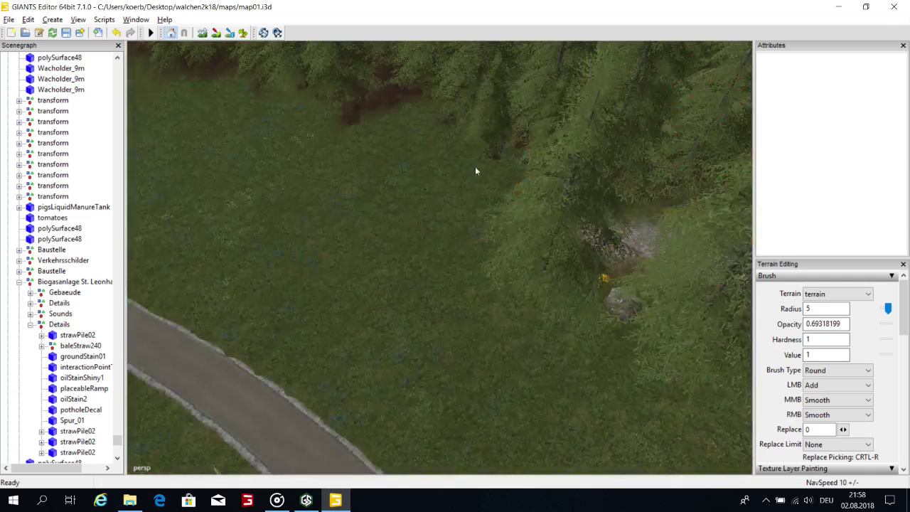
left_click_drag(434, 277, 585, 263, "alt")
right_click_drag(586, 267, 552, 255)
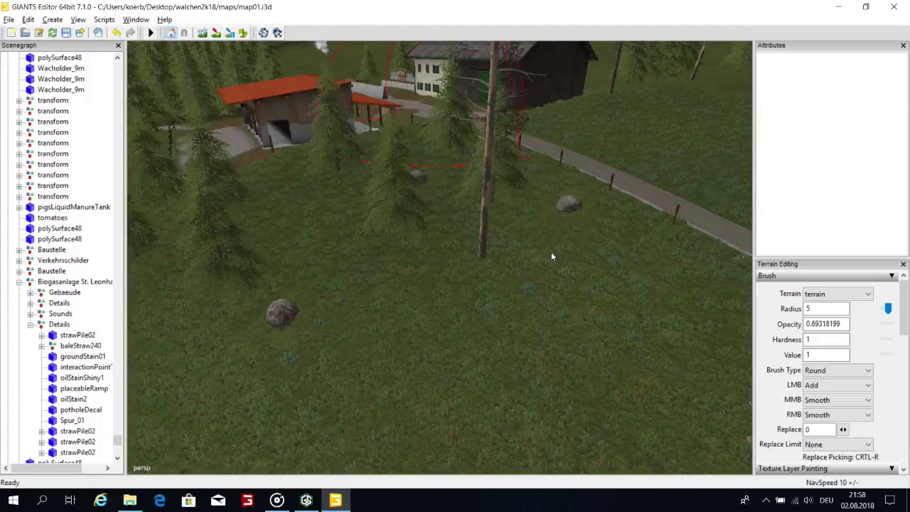
right_click_drag(459, 231, 567, 146)
right_click_drag(624, 155, 697, 175)
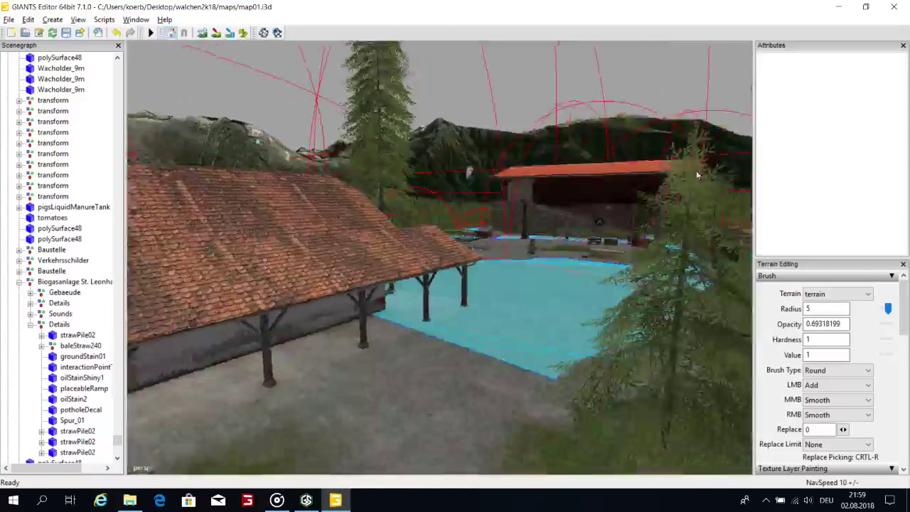
right_click_drag(697, 175, 138, 182)
right_click_drag(278, 167, 535, 159)
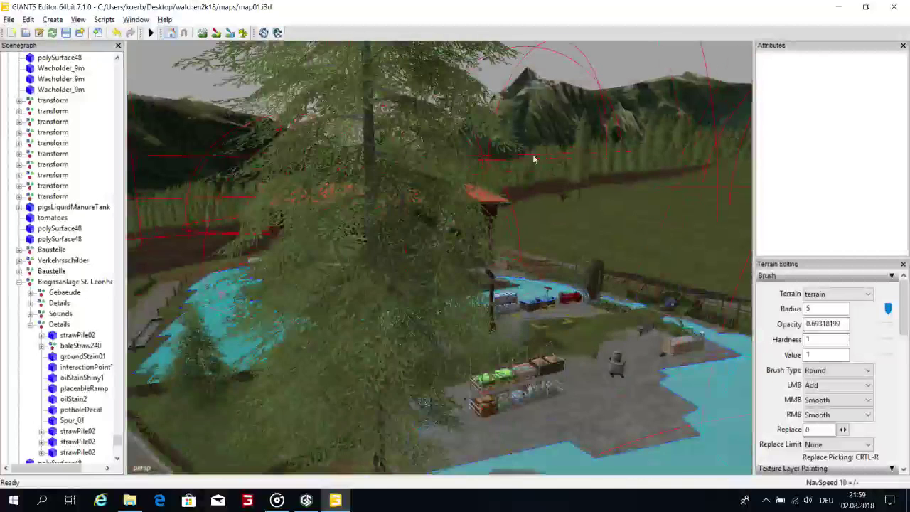
Inspect the brick cattle barn's manure pit, straw-covered floor, feeding fences and water troughs.
left_click_drag(448, 155, 654, 174, "alt")
right_click_drag(653, 174, 335, 237)
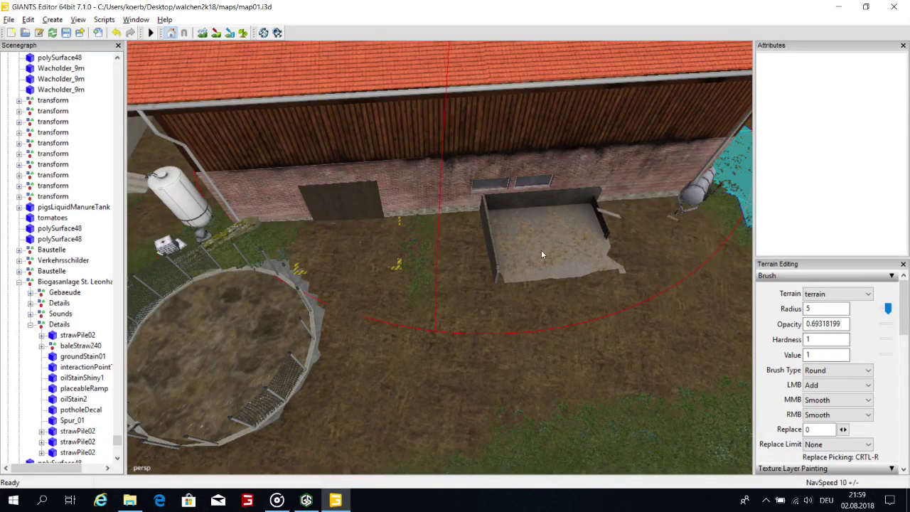
left_click_drag(568, 212, 610, 179, "alt")
left_click_drag(689, 220, 481, 123, "alt")
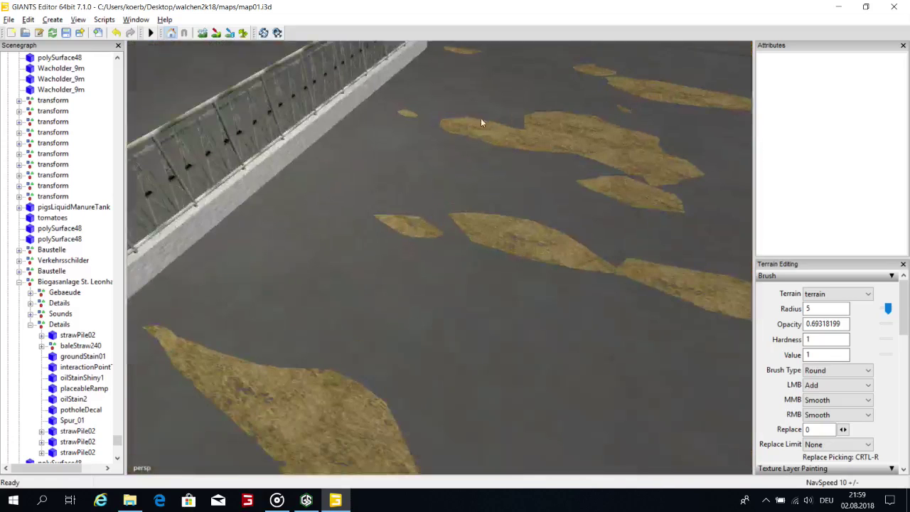
middle_click_drag(481, 122, 443, 194)
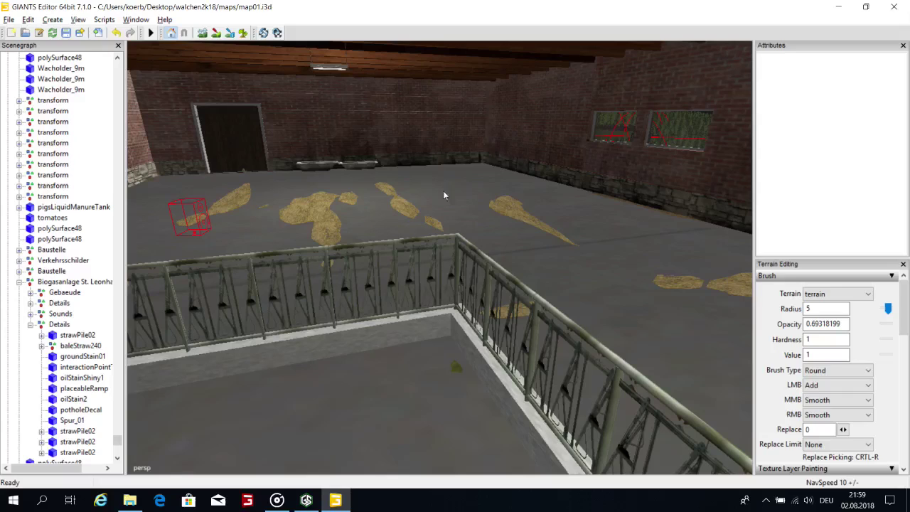
middle_click_drag(218, 201, 245, 244)
mouse_move(389, 211)
middle_mouse_down()
mouse_move(434, 205)
mouse_move(331, 194)
mouse_move(735, 253)
mouse_move(544, 197)
mouse_move(690, 142)
mouse_move(422, 176)
mouse_move(230, 240)
mouse_move(187, 222)
mouse_move(267, 193)
mouse_move(292, 298)
middle_mouse_up()
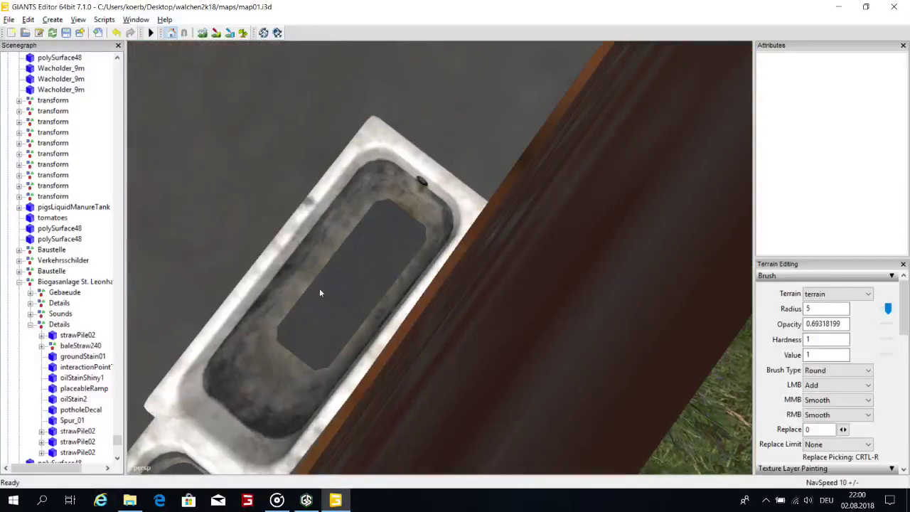
mouse_move(396, 232)
middle_mouse_down()
mouse_move(437, 116)
mouse_move(462, 101)
mouse_move(426, 103)
mouse_move(495, 90)
mouse_move(515, 170)
mouse_move(447, 265)
middle_mouse_up()
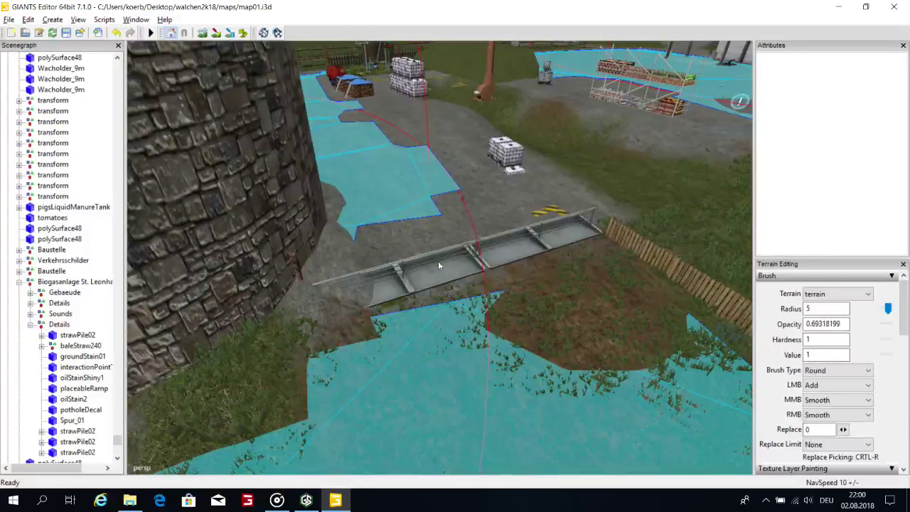
Delete the lower of the two stacked Kiste mesh crates beside the brick barn's corner.
middle_click_drag(488, 161, 382, 150)
middle_click_drag(407, 246, 435, 319)
left_click(435, 319)
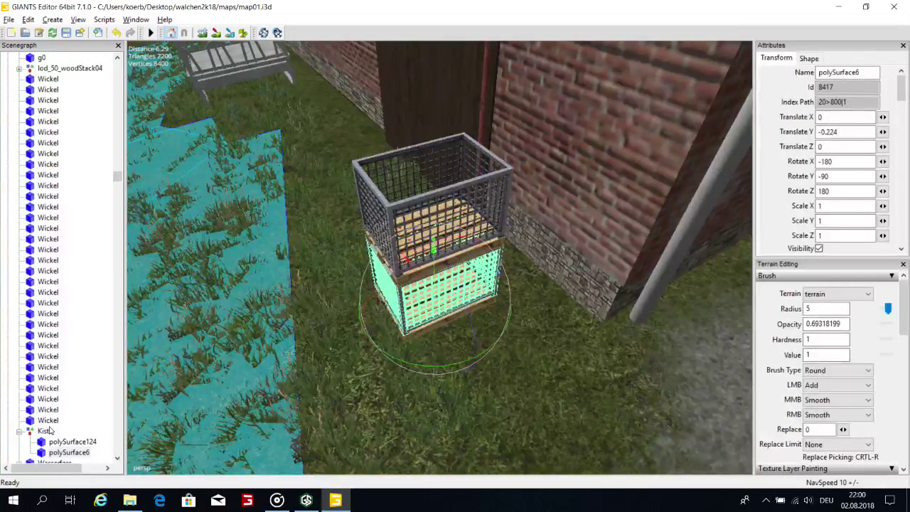
left_click(49, 430)
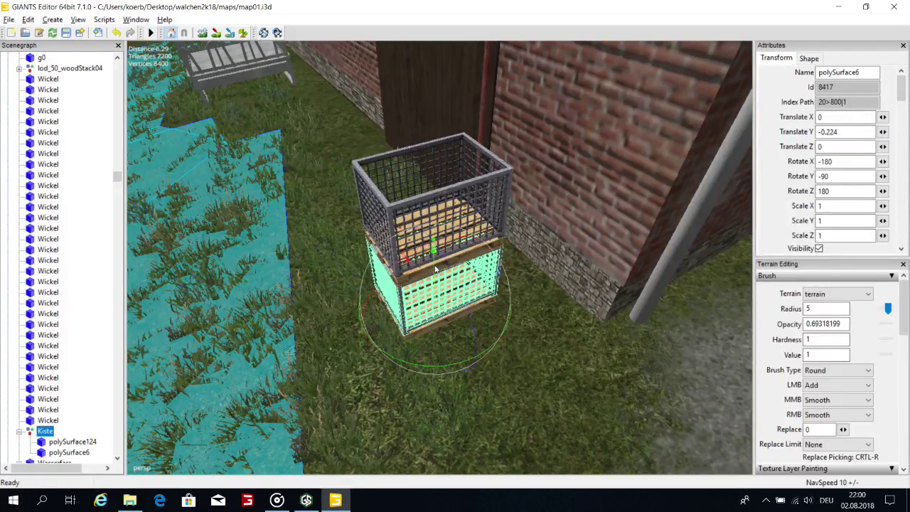
left_click(436, 269)
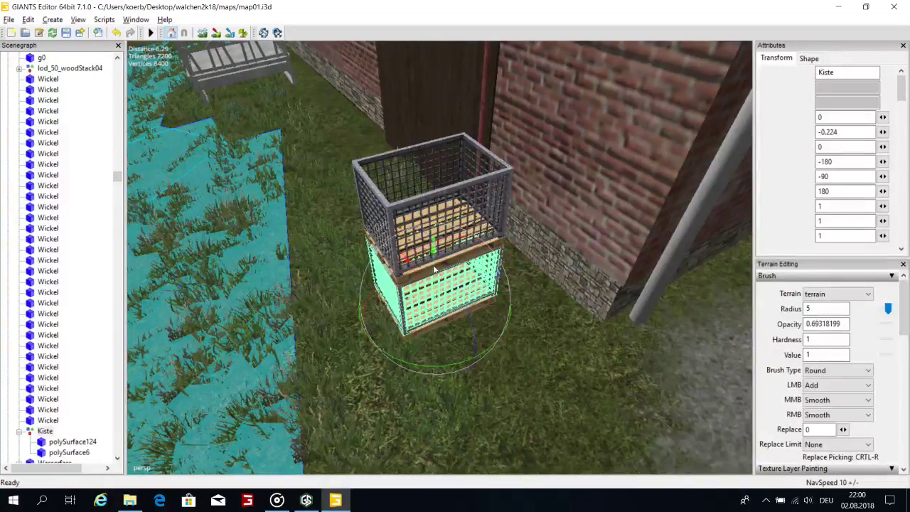
key("Up")
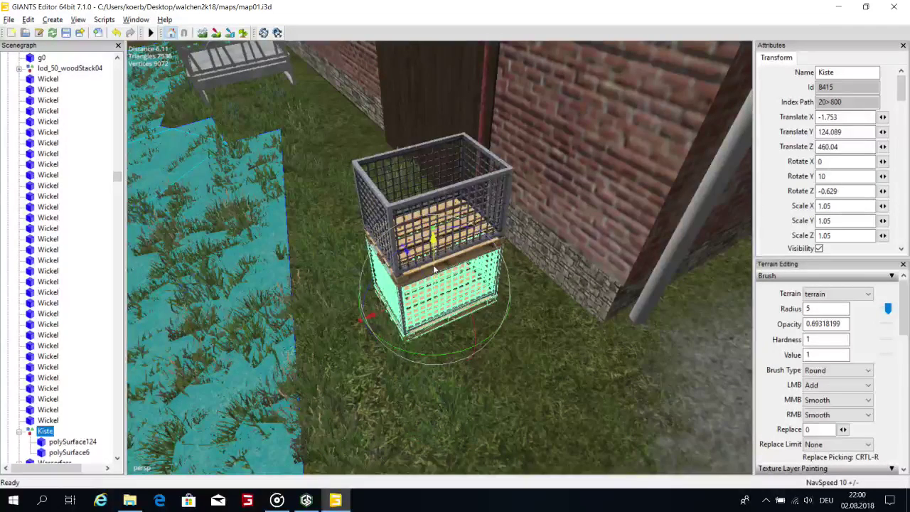
key("ctrl+d")
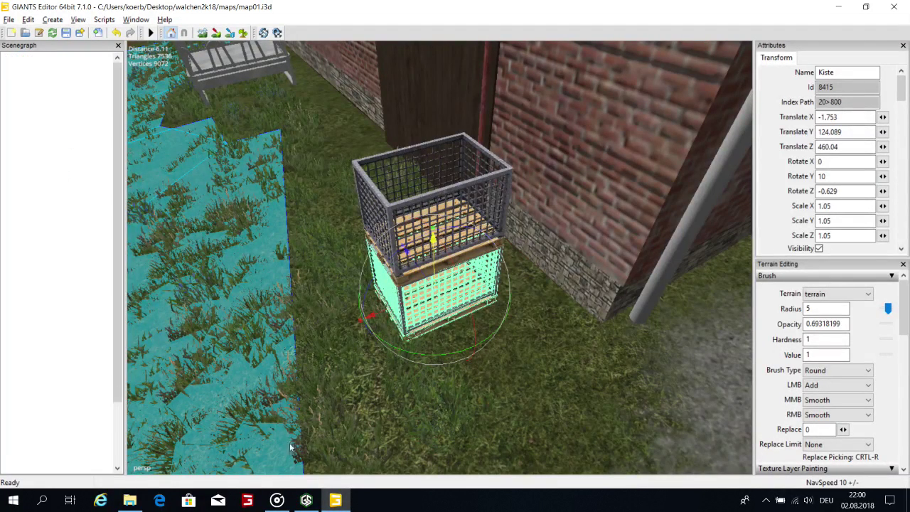
left_click(306, 500)
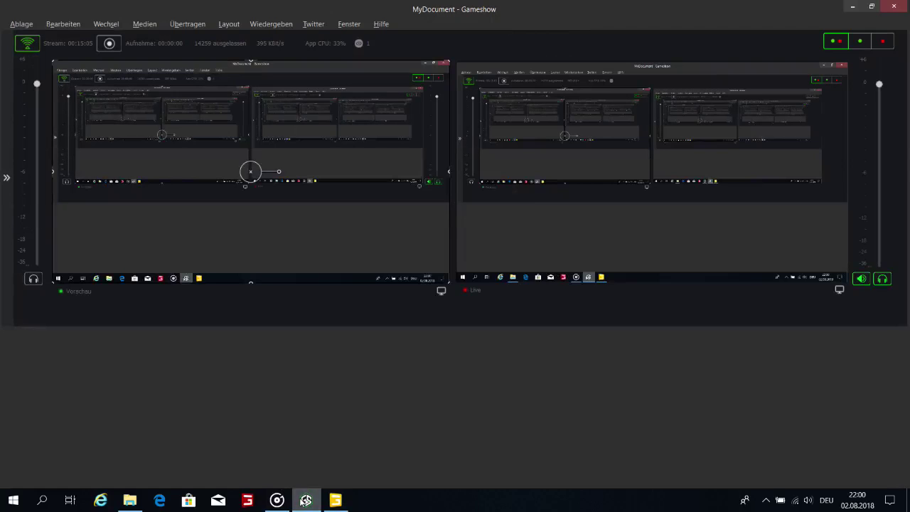
left_click(306, 501)
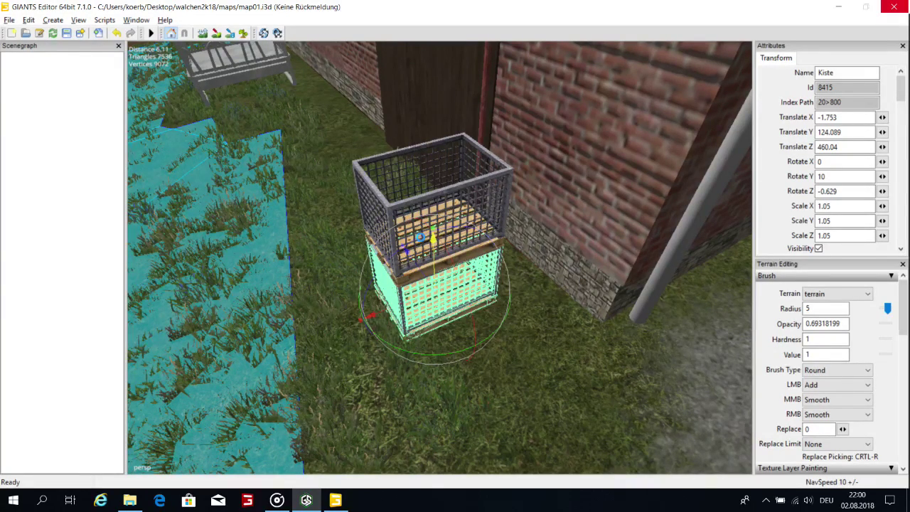
Delete the remaining Kiste mesh crate floating beside the brick barn's corner, including its pallet base.
left_click(421, 242)
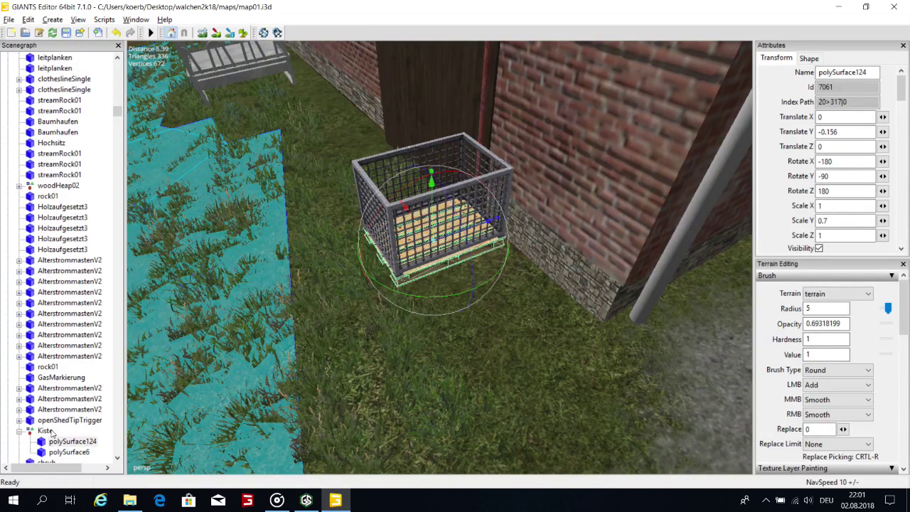
left_click(47, 431)
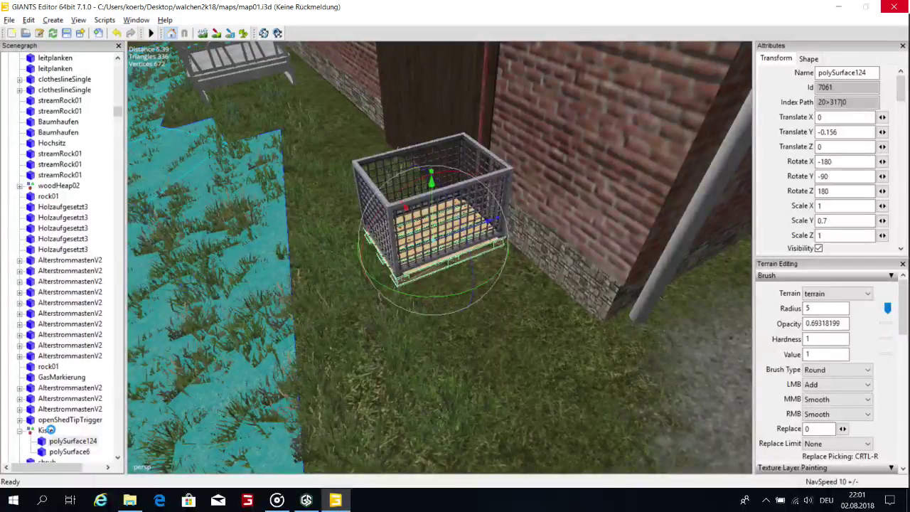
left_click(46, 430)
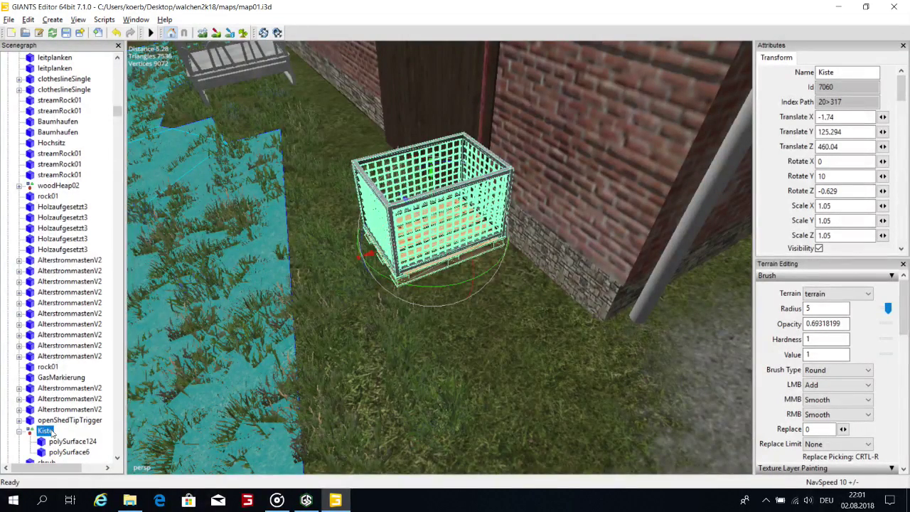
key("ctrl+d")
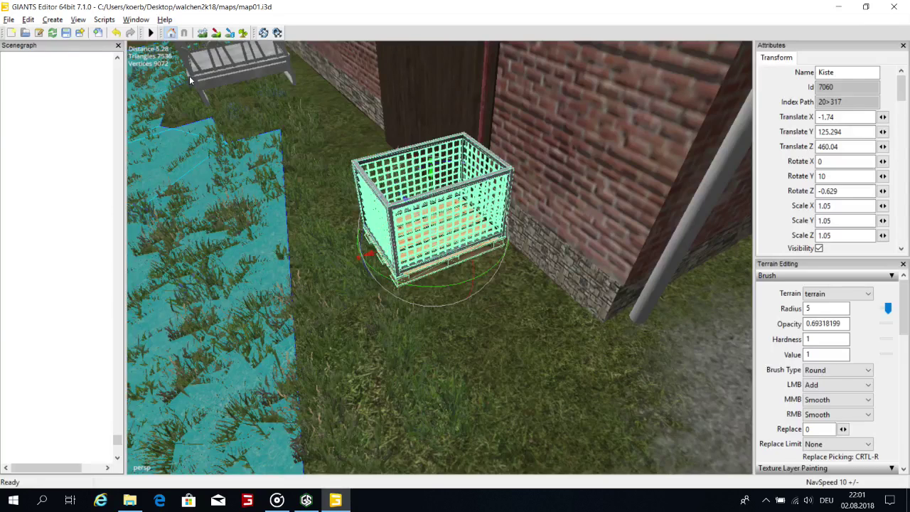
Lower the floating Futterraufe hay feeder beside the barn wall to a Y position of 123.411.
left_click(190, 76)
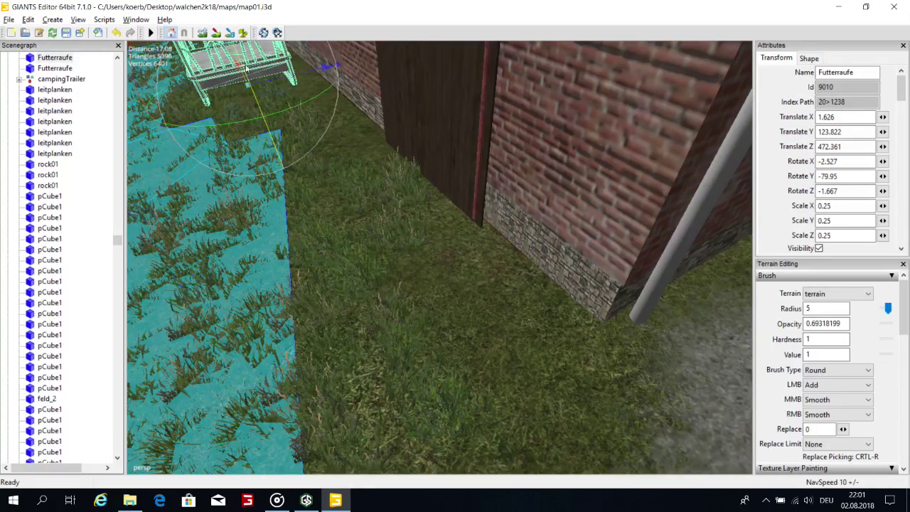
left_click_drag(319, 142, 265, 169, "alt")
scroll(281, 156, "down", 3)
left_click_drag(222, 132, 229, 142)
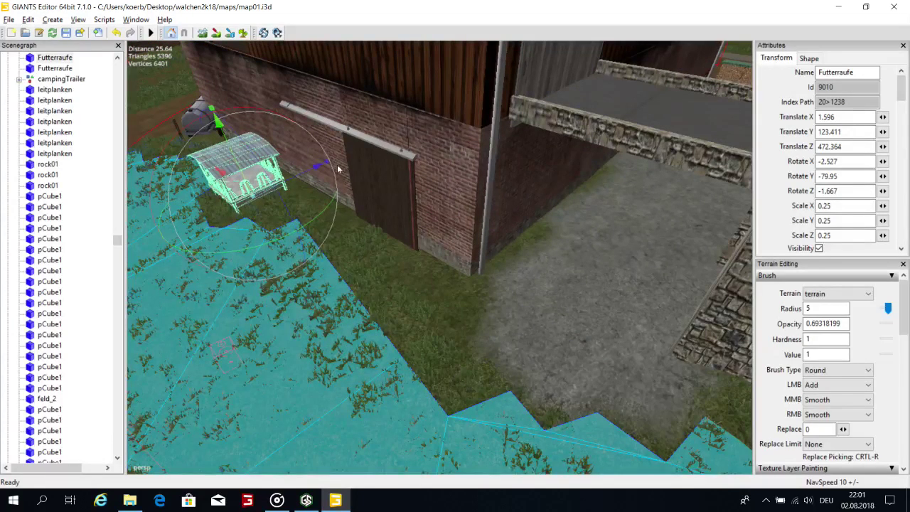
Raise the ground between the hay feeder and the barn door using terrain sculpting with a brush radius of 2.
mouse_move(337, 169)
left_mouse_down("alt")
mouse_move(304, 140)
mouse_move(488, 78)
left_mouse_up("alt")
scroll(317, 138, "up", 5)
scroll(487, 77, "down", 3)
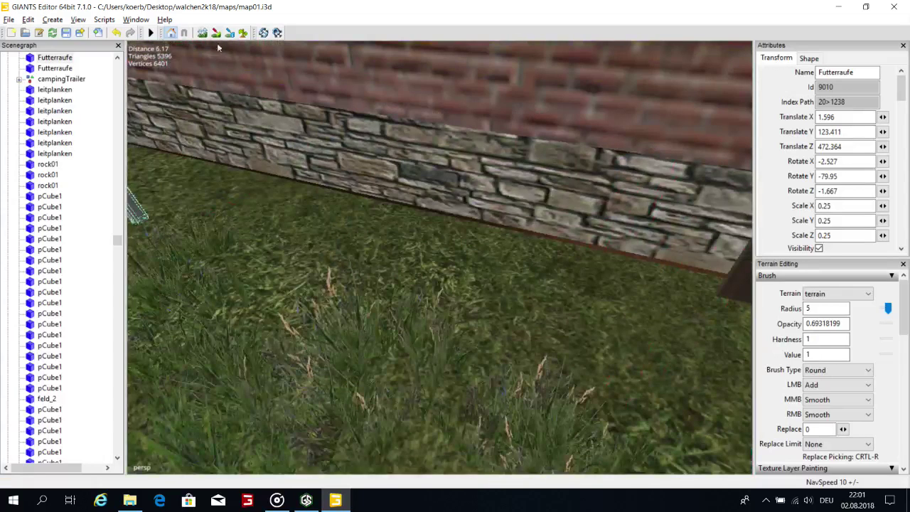
left_click(204, 35)
scroll(510, 270, "down", 3)
left_click(452, 261)
scroll(557, 273, "down", 3)
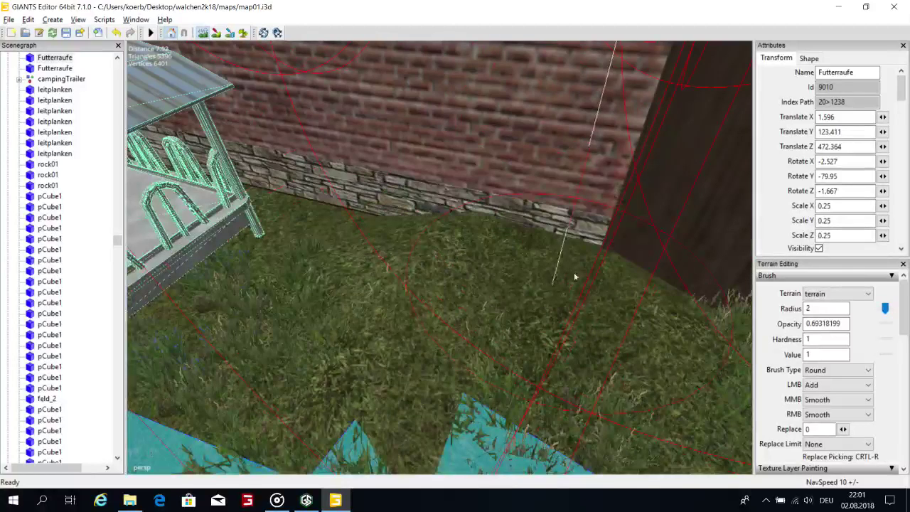
Set the brush value and hardness to 0.1 and smooth the mound along the barn's stone base.
double_click(818, 355)
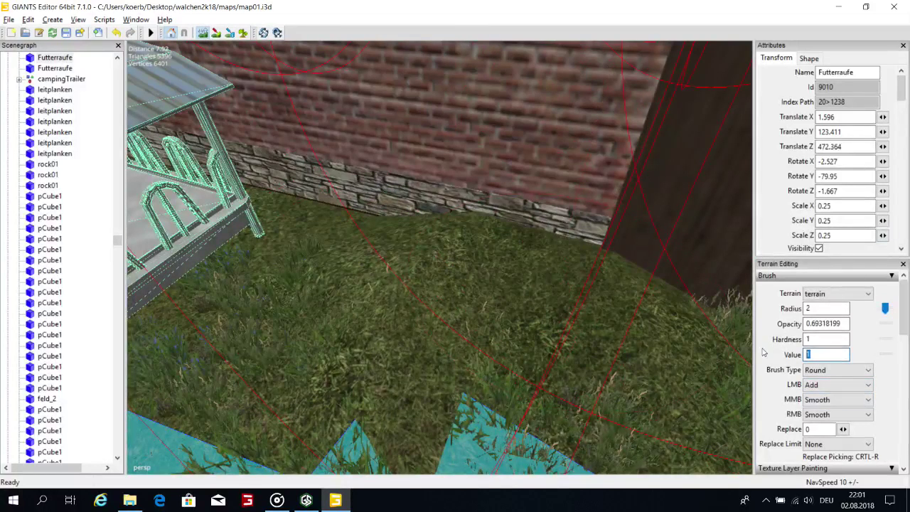
type("0.1")
left_click_drag(817, 339, 776, 339)
type("0.1")
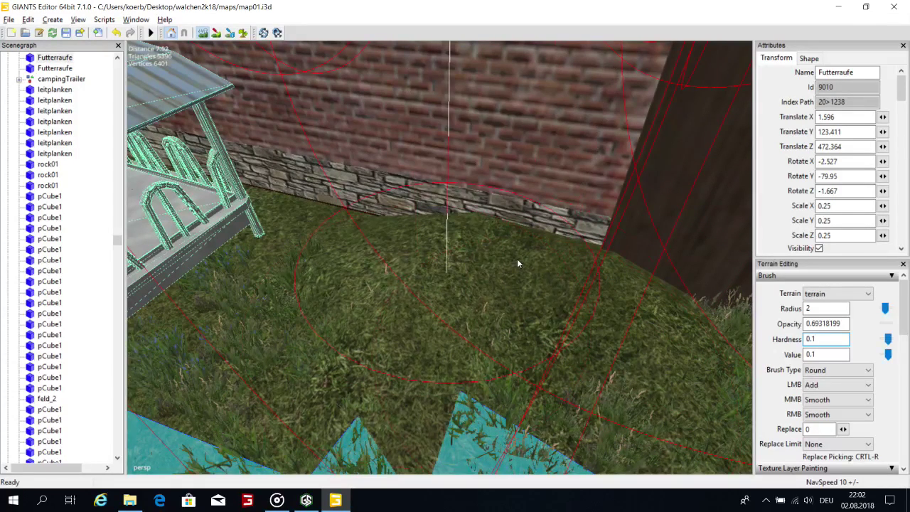
right_click_drag(518, 261, 522, 289)
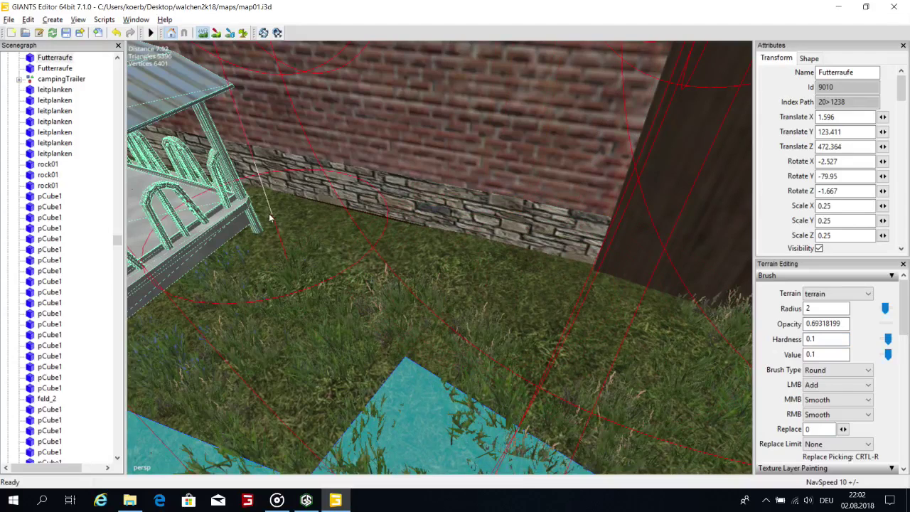
right_click(348, 246)
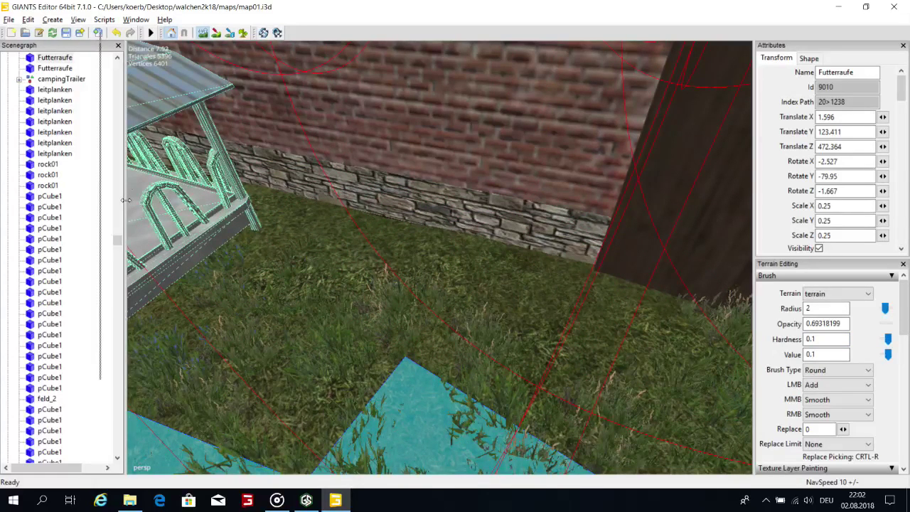
left_click_drag(242, 227, 543, 263, "alt")
scroll(349, 176, "up", 3)
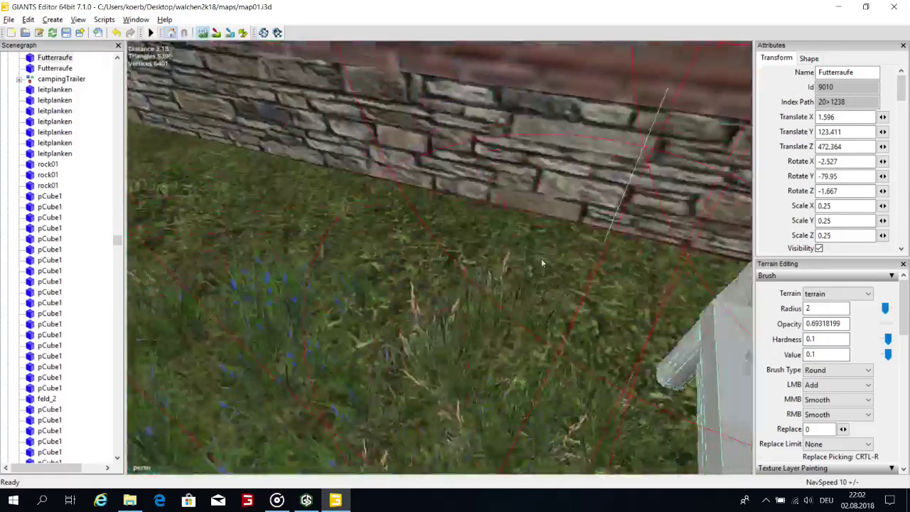
scroll(455, 267, "down", 3)
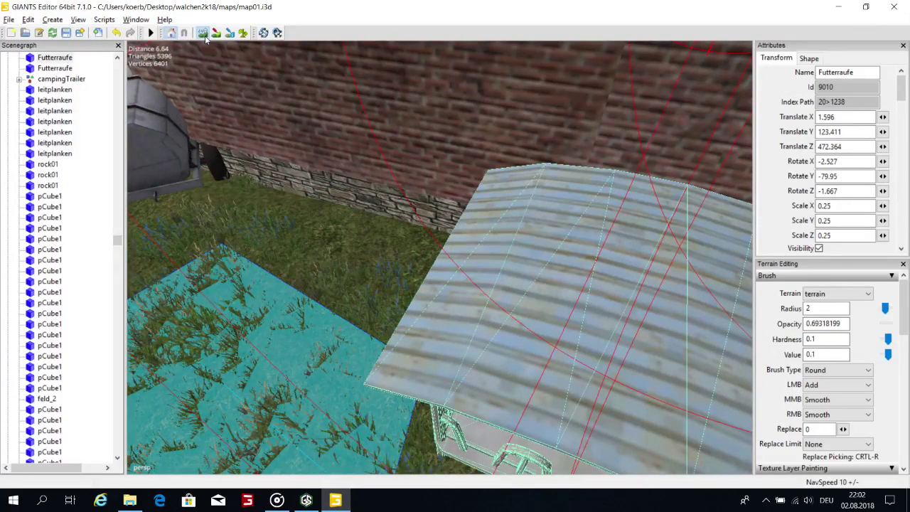
Duplicate the complete door31 pasture gate beside the small tiled-roof shed near the road junction.
right_click_drag(530, 146, 620, 121)
left_click_drag(620, 125, 345, 195, "alt")
scroll(554, 137, "up", 5)
right_click_drag(345, 194, 497, 162)
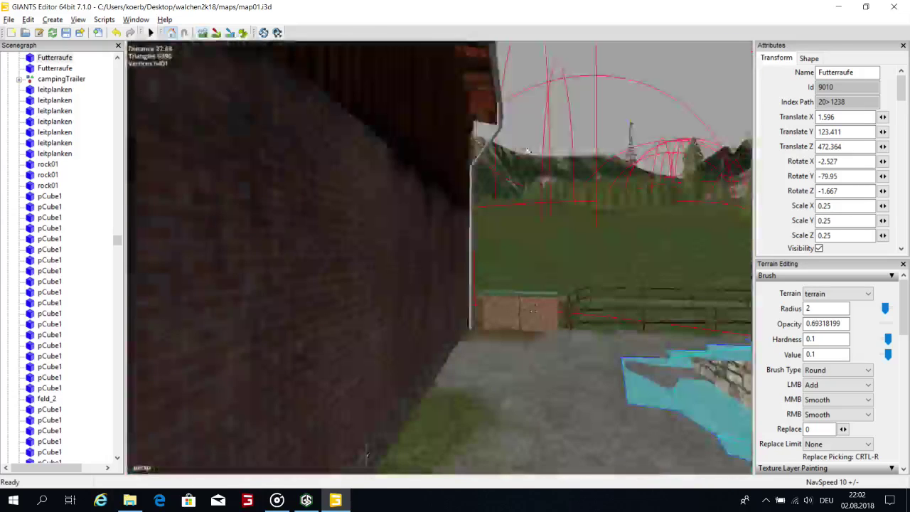
left_click_drag(496, 162, 533, 248, "alt")
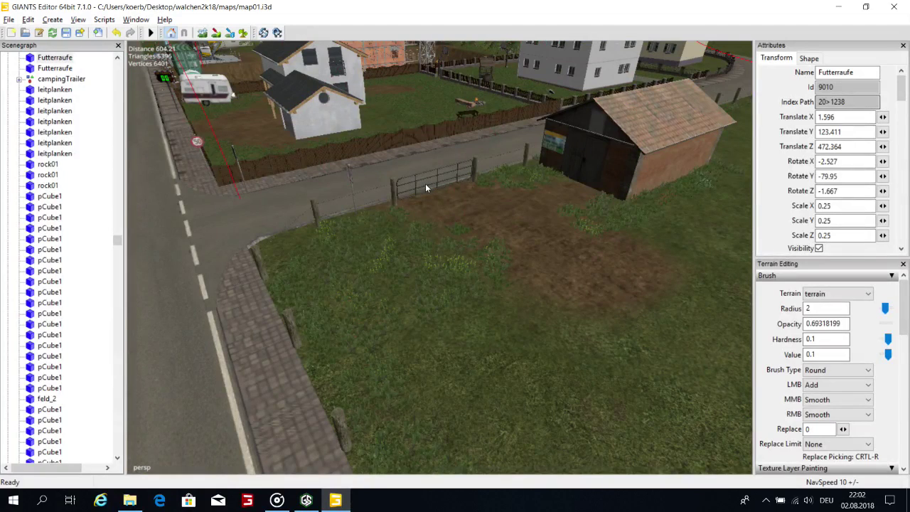
left_click(426, 185)
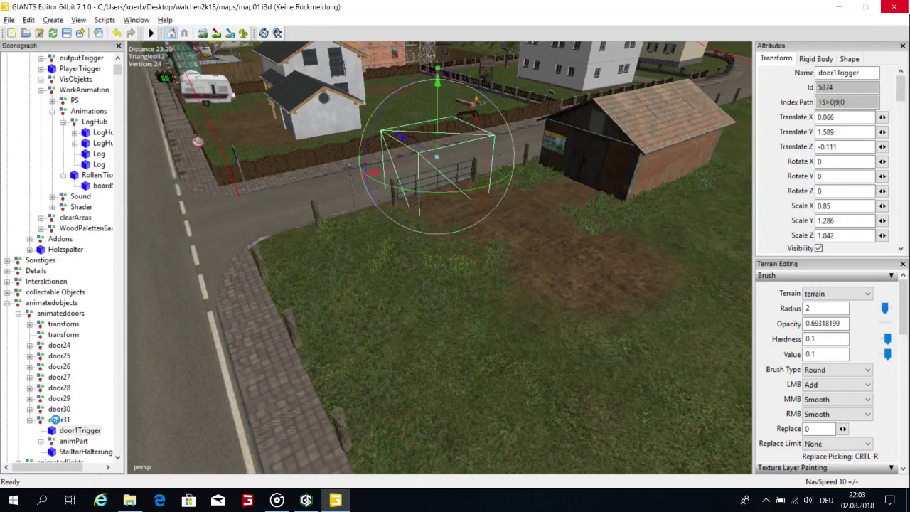
left_click(57, 420)
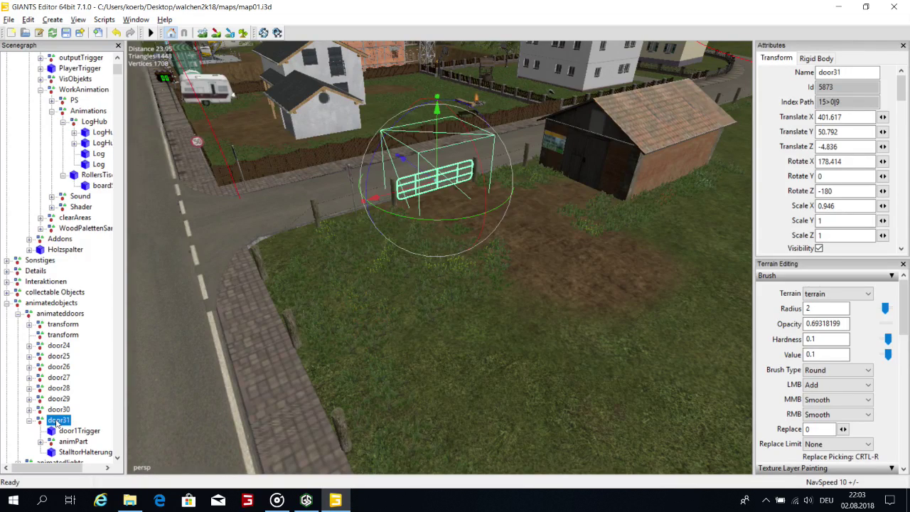
key("ctrl+d")
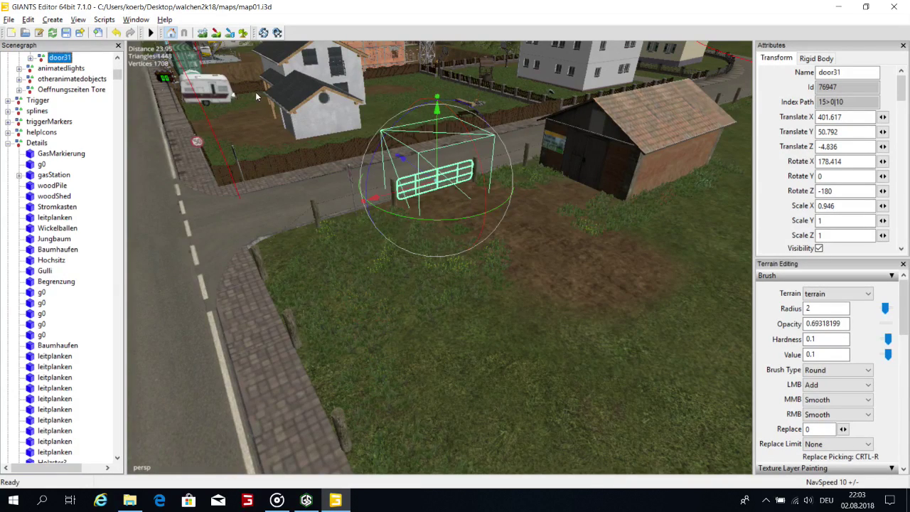
Try to place the duplicated door31 gate in the gravel passage between the stone wall and the brick barn, and undo the placement.
left_click_drag(243, 85, 222, 93, "alt")
right_click_drag(398, 124, 546, 113)
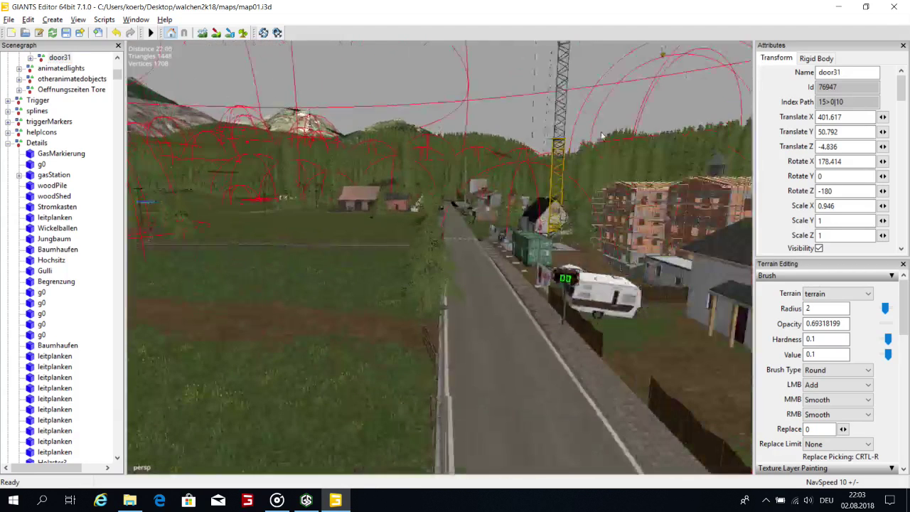
scroll(455, 79, "up", 5)
left_click_drag(602, 135, 822, 147, "alt")
scroll(760, 160, "up", 3)
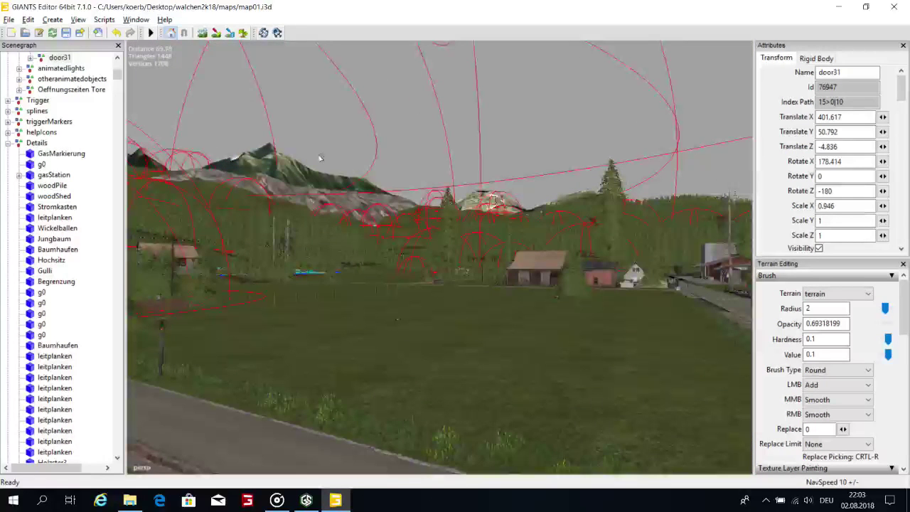
right_click_drag(320, 158, 528, 211)
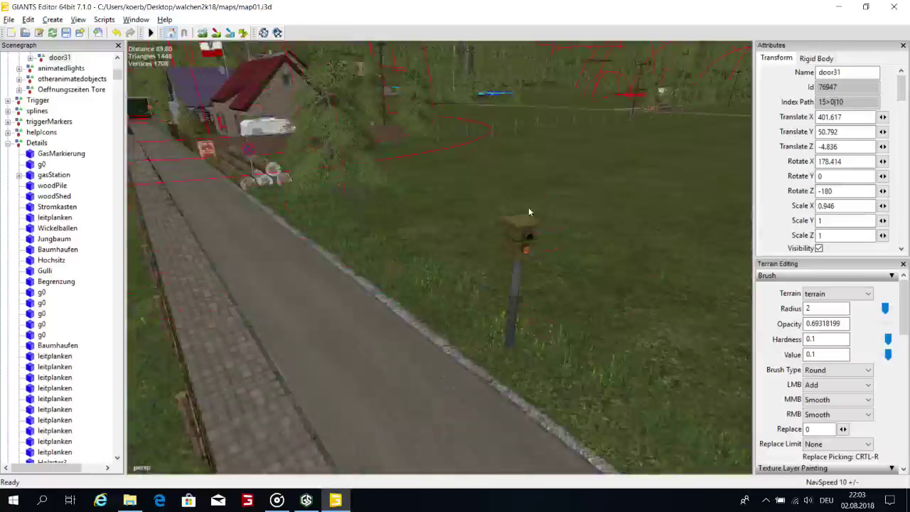
scroll(510, 118, "up", 5)
left_click_drag(529, 212, 335, 171, "alt")
left_click_drag(481, 174, 758, 152, "alt")
right_click_drag(758, 151, 693, 173)
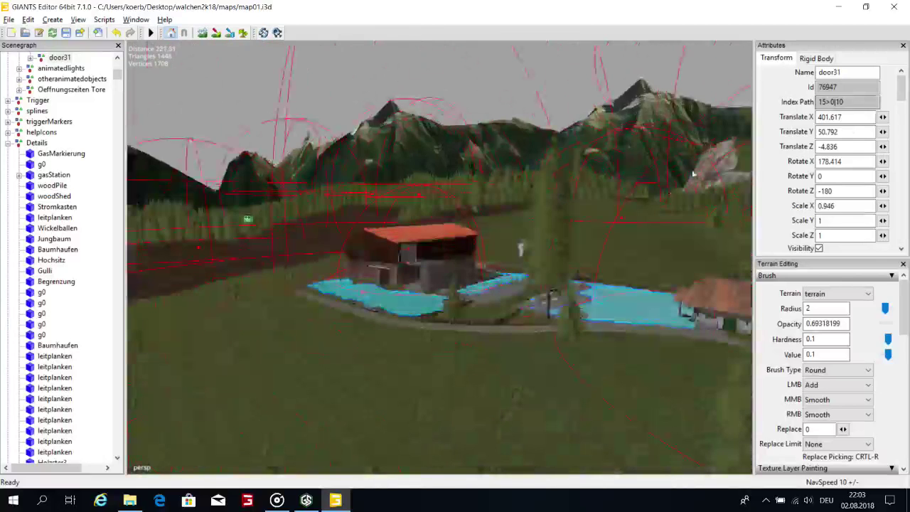
left_click_drag(693, 173, 528, 336, "alt")
right_click_drag(675, 74, 645, 188)
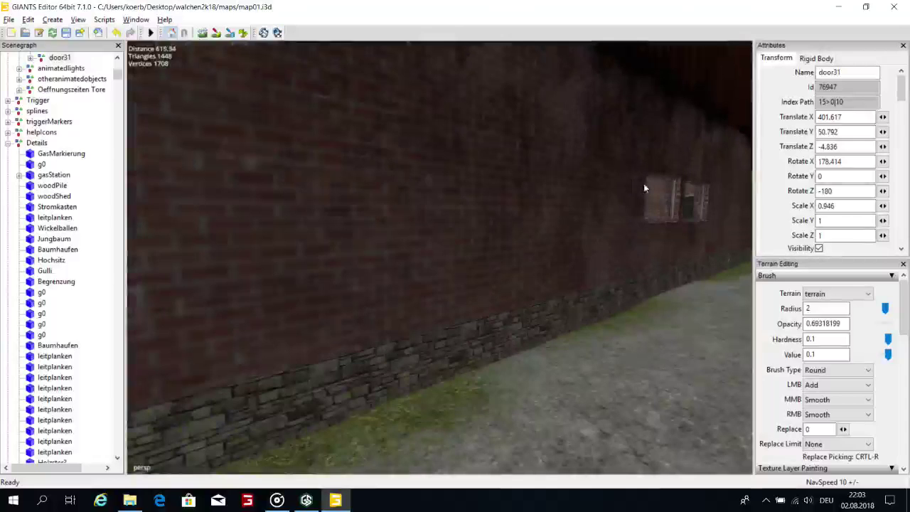
left_click_drag(645, 185, 283, 216, "alt")
scroll(272, 223, "down", 2)
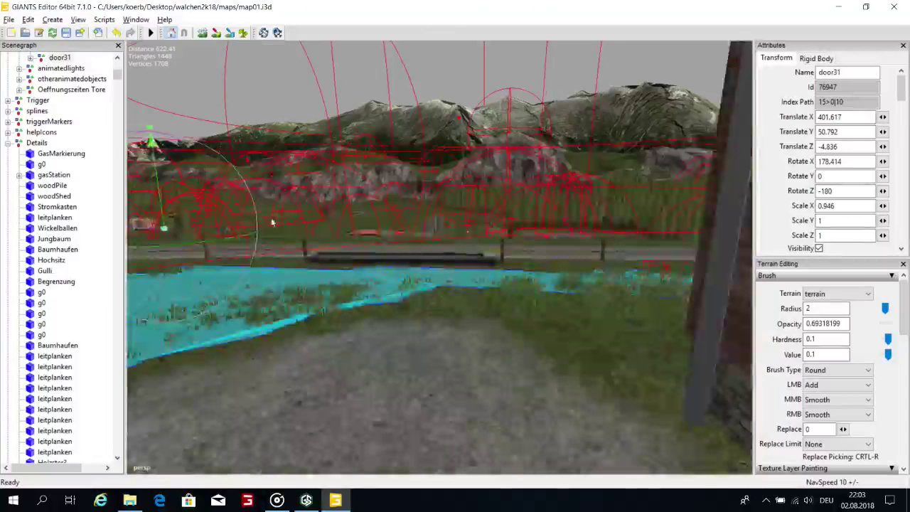
right_click_drag(271, 223, 290, 185)
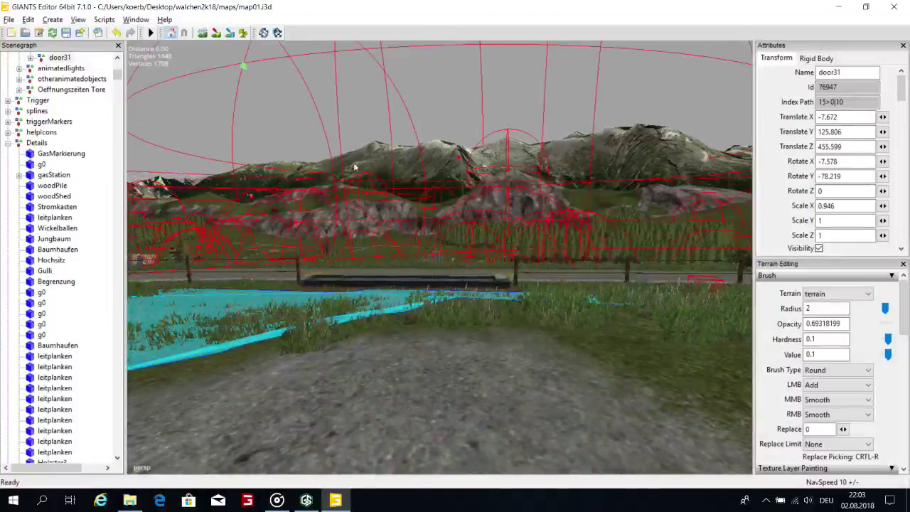
left_click_drag(355, 168, 478, 229, "alt")
scroll(477, 230, "down", 2)
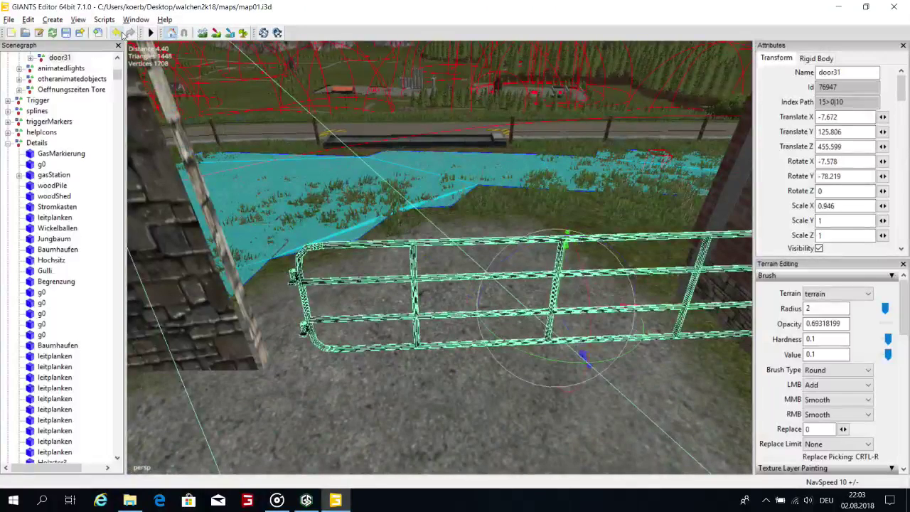
left_click(121, 34)
left_click(117, 33)
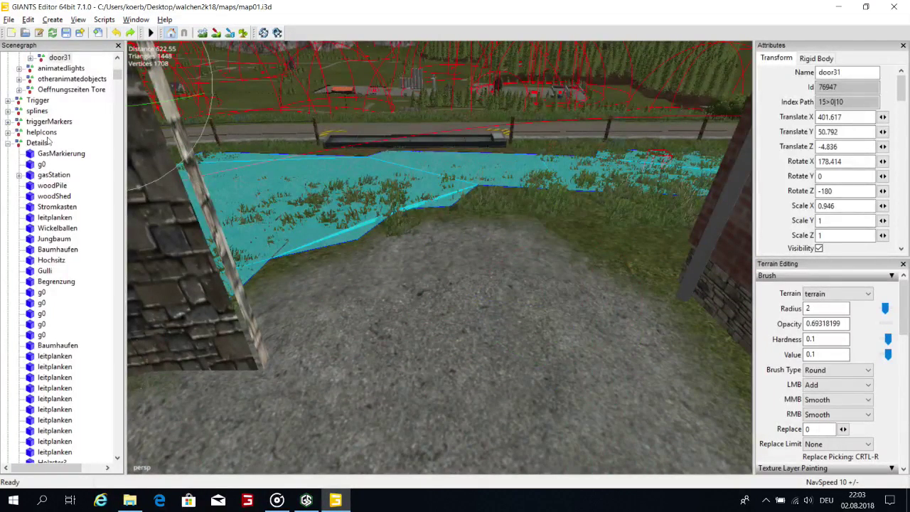
Move the duplicated door31 gate from the tiled-roof shed to the gravel passage by the brick barn, at about X -8.511, Y 125.904, Z 454.894.
scroll(64, 105, "up", 1)
scroll(65, 105, "up", 1)
scroll(64, 105, "up", 7)
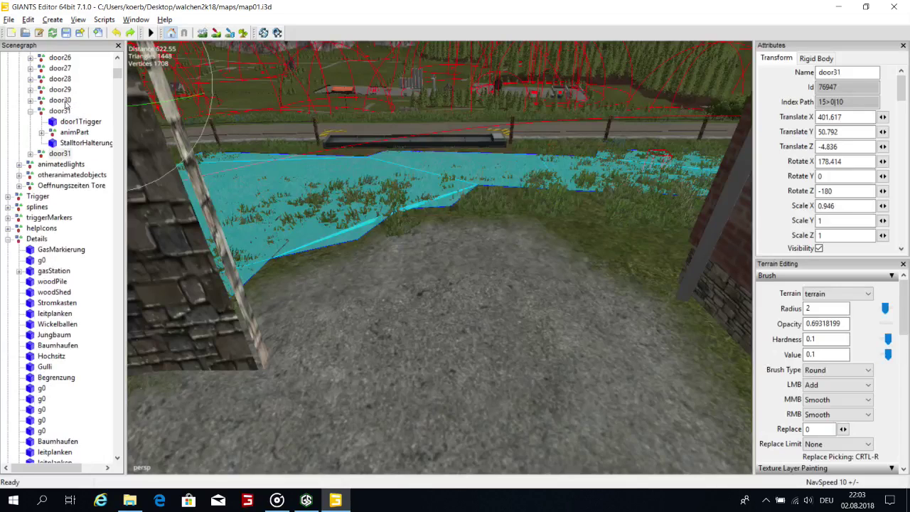
key("f")
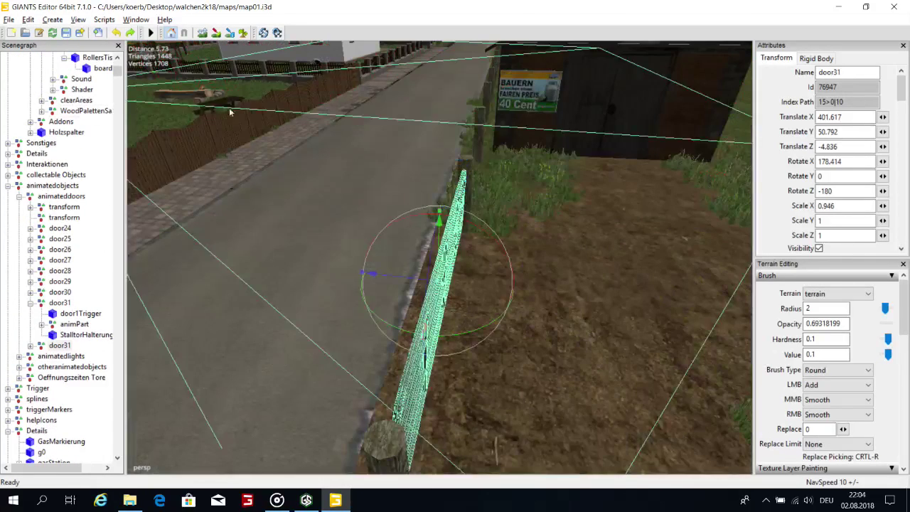
left_click_drag(407, 155, 460, 168, "alt")
scroll(461, 167, "down", 5)
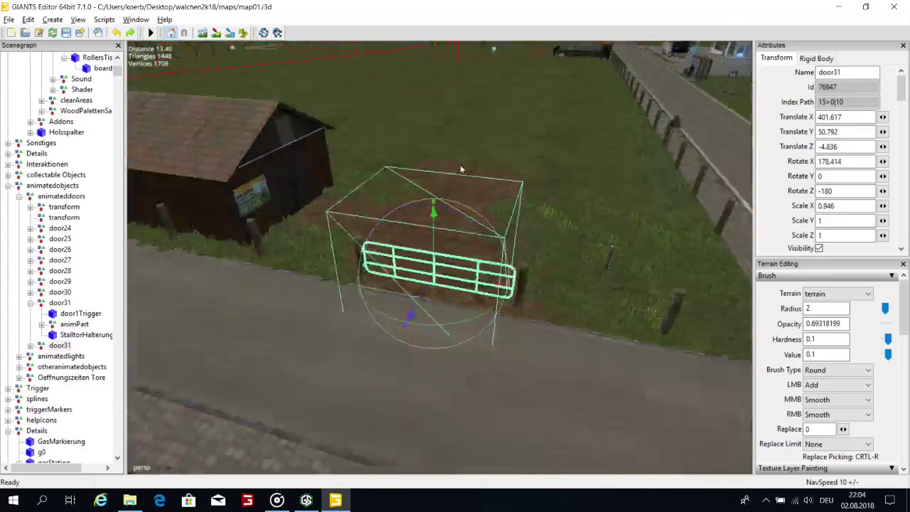
scroll(503, 144, "up", 3)
left_click_drag(503, 145, 380, 113, "alt")
scroll(405, 112, "up", 6)
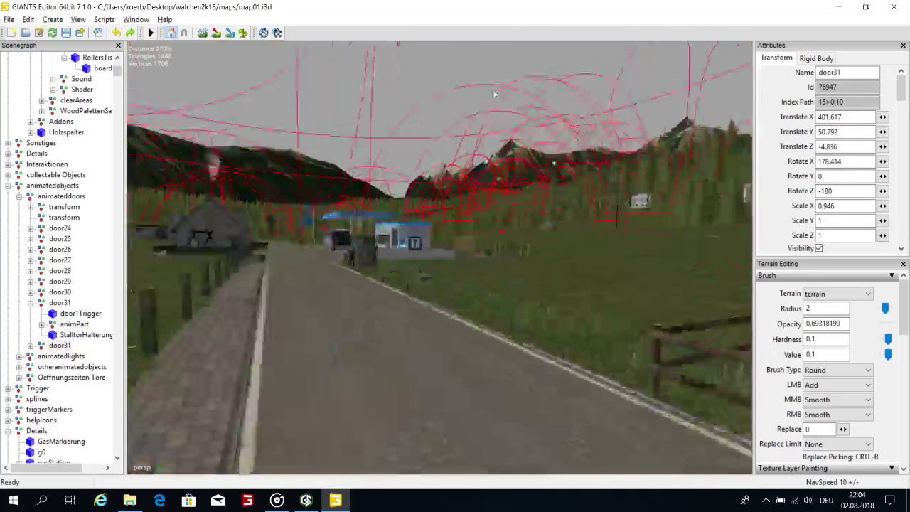
left_click_drag(493, 93, 413, 195, "alt")
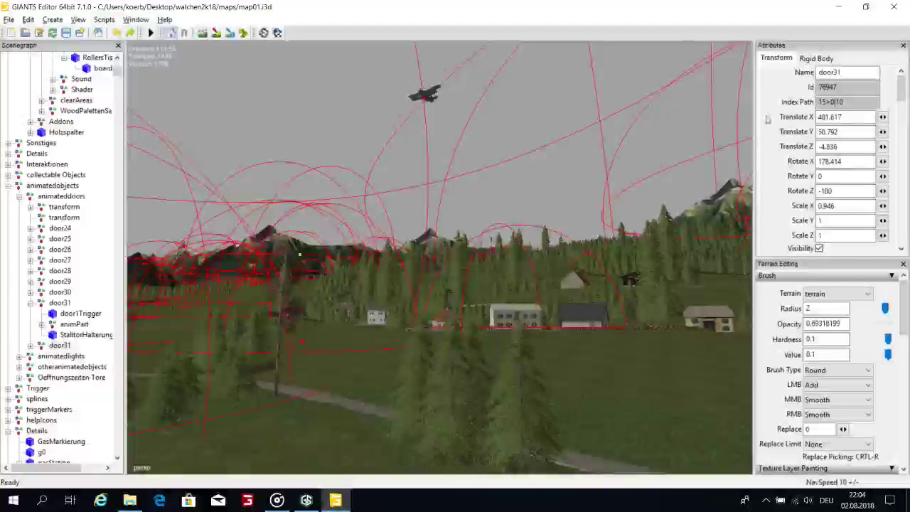
scroll(452, 120, "up", 6)
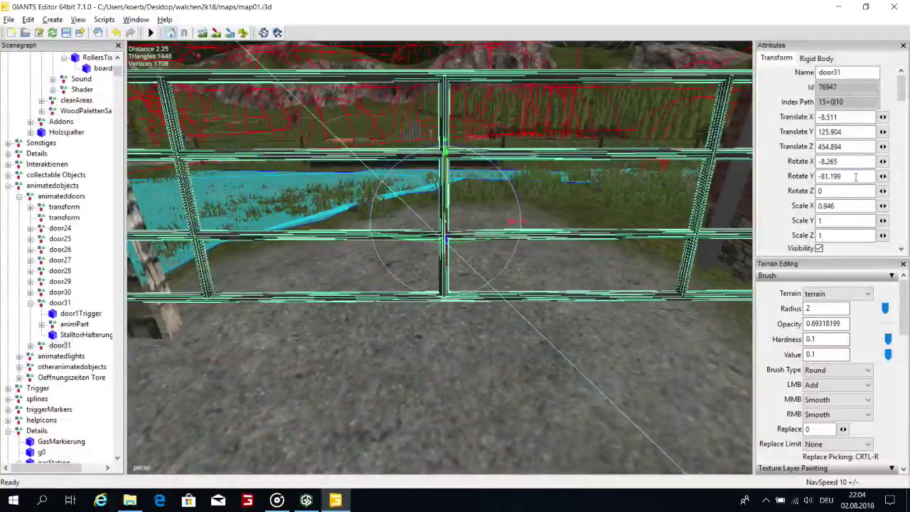
Set the duplicated gate's Rotate X and Rotate Y to 0.
left_click(829, 176)
type("0")
left_click_drag(850, 165, 788, 166)
type("0")
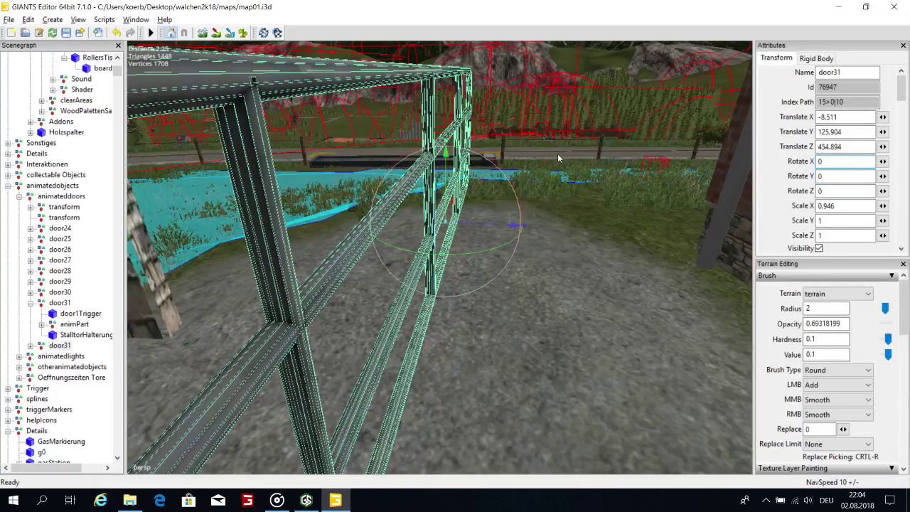
Turn the gate to span the gravel passage by setting Rotate Y to 100.
scroll(547, 148, "down", 3)
left_click_drag(548, 147, 552, 193, "alt")
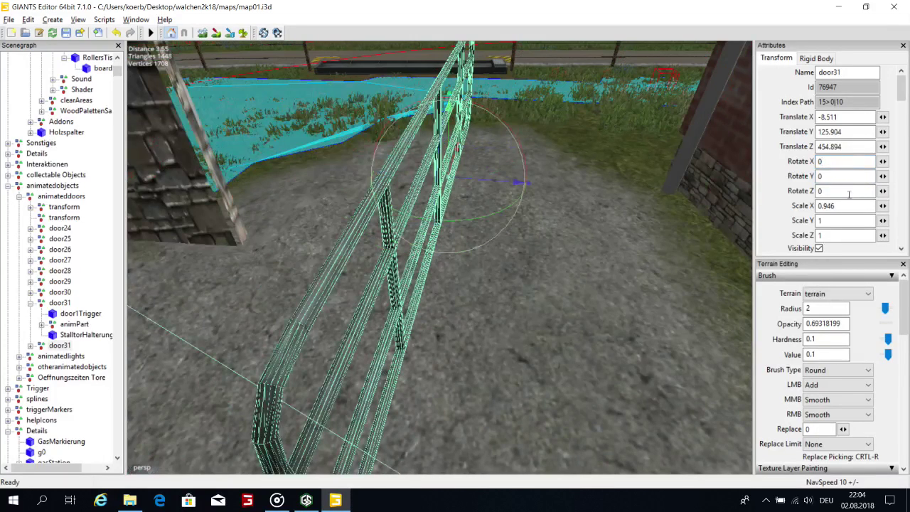
left_click(840, 179)
type("90")
key("Return")
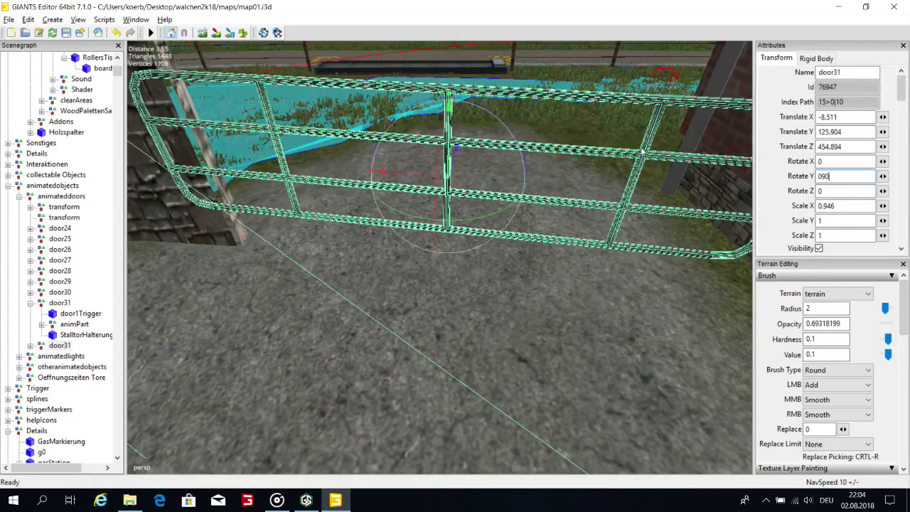
key("BackSpace")
key("BackSpace")
key("BackSpace")
type("100")
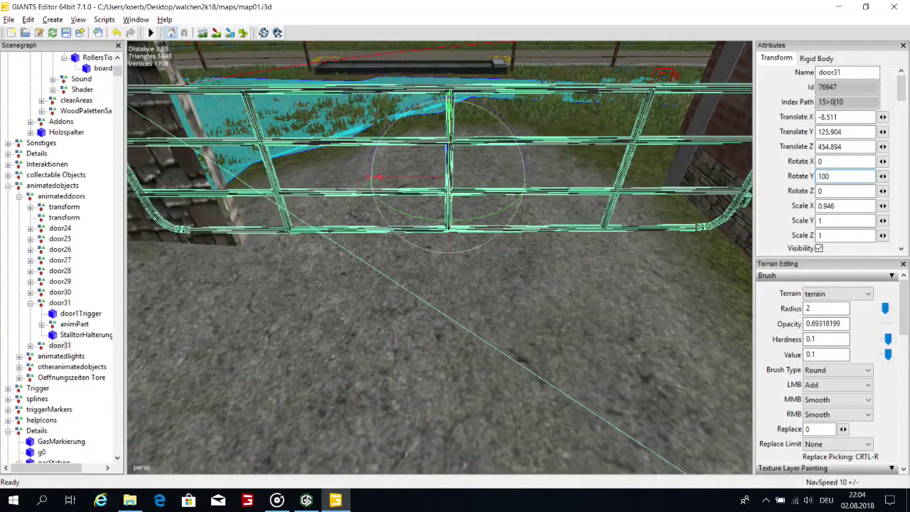
Lower the gate to about Y 124.677 and shift it along the passage to about X -6.917, Z 454.613.
scroll(338, 154, "down", 3)
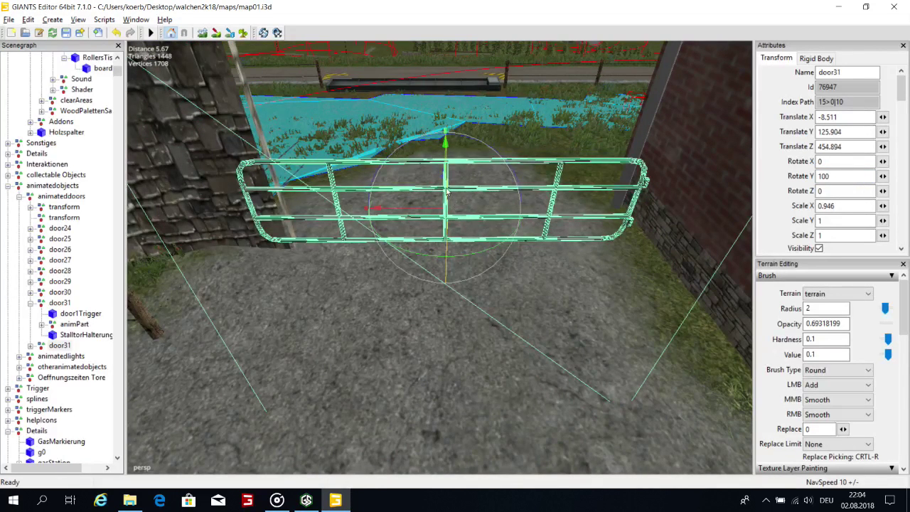
left_click_drag(433, 187, 390, 324, "alt")
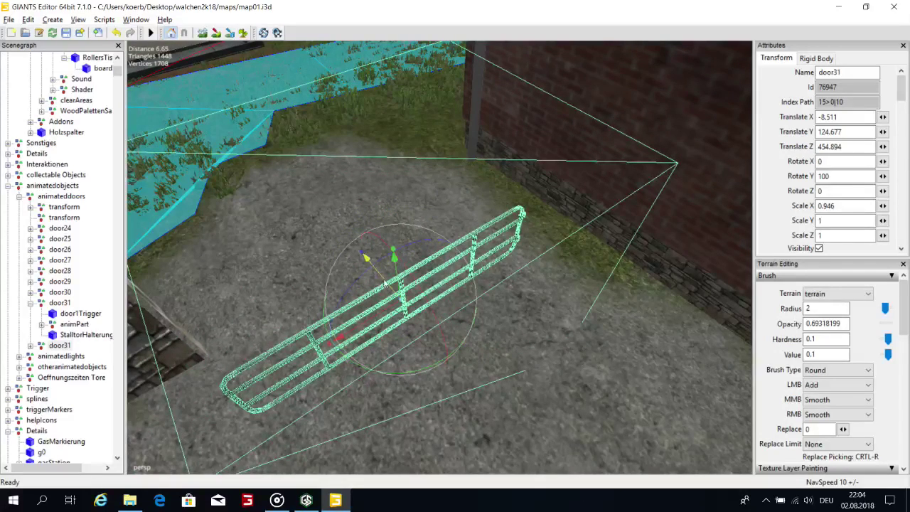
left_click_drag(386, 284, 314, 277)
Delete the wooden post and its barbed wire beside the shingled wall, and apply the foliage brush to the grass there.
scroll(452, 127, "up", 3)
right_click_drag(313, 273, 350, 238)
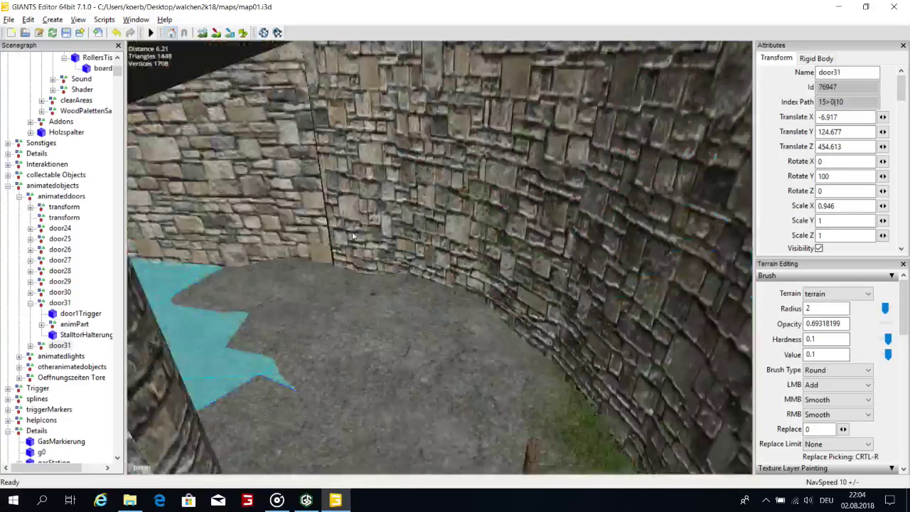
scroll(353, 236, "up", 1)
left_click_drag(354, 237, 284, 265, "alt")
right_click_drag(283, 265, 373, 197)
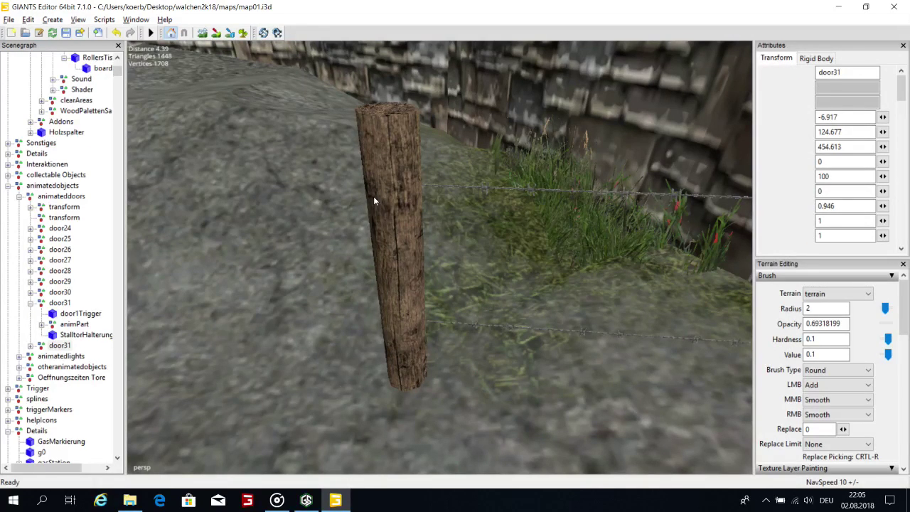
left_click(373, 196)
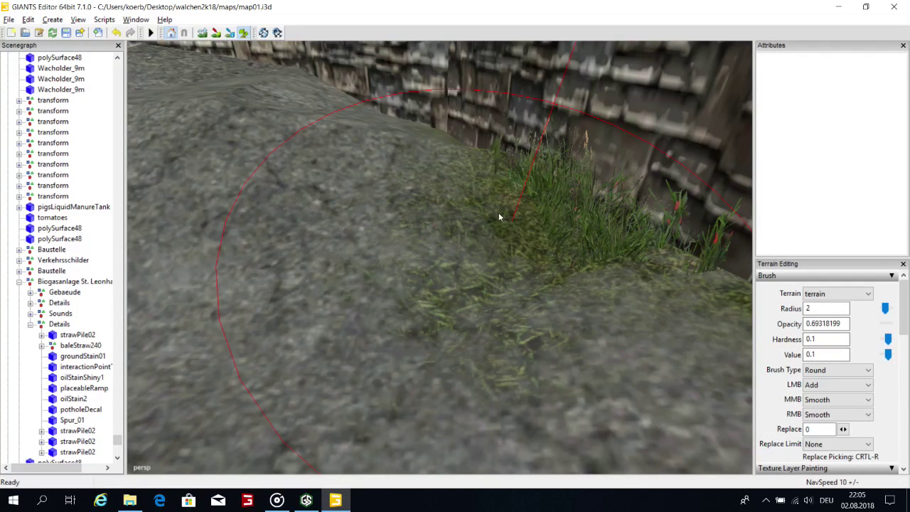
left_click(498, 214)
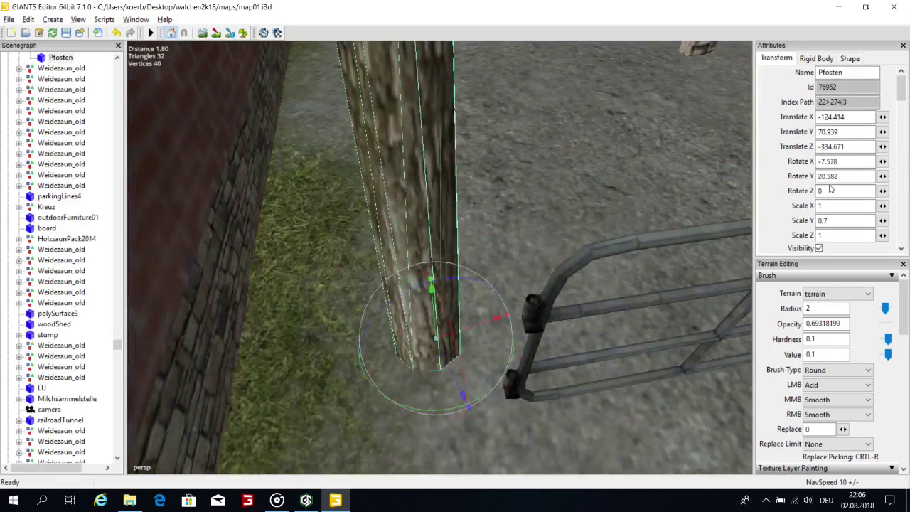
Straighten the Pfosten post beside the gate by setting its Rotate Y and Rotate X to 0.
left_click_drag(854, 175, 729, 172)
type("0")
key("Return")
double_click(846, 162)
type("0")
key("Return")
Move the Pfosten post to the gate end near the stone wall's corner, at about X -118.131, Y 69.812, Z -335.592.
left_click_drag(534, 164, 424, 261, "alt")
scroll(362, 157, "down", 5)
left_click_drag(487, 272, 530, 306)
scroll(373, 180, "up", 10)
left_click_drag(373, 180, 518, 272, "alt")
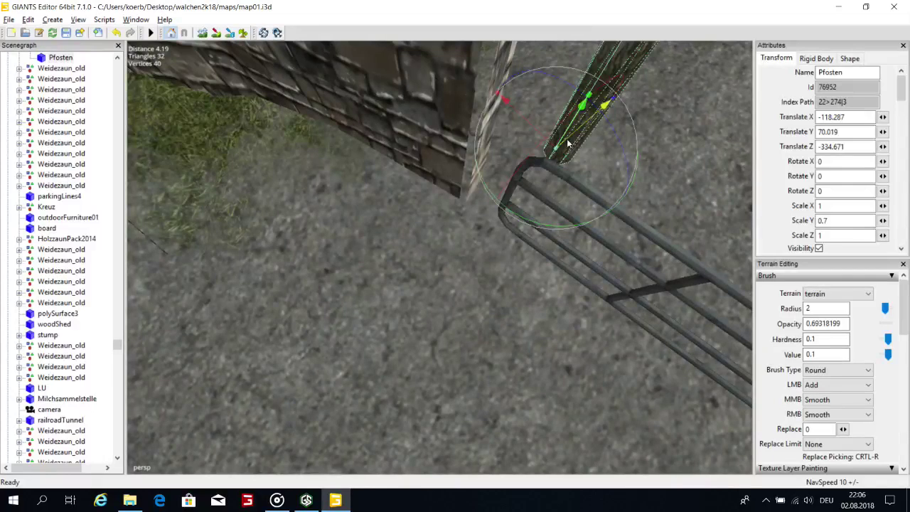
left_click_drag(569, 145, 475, 194)
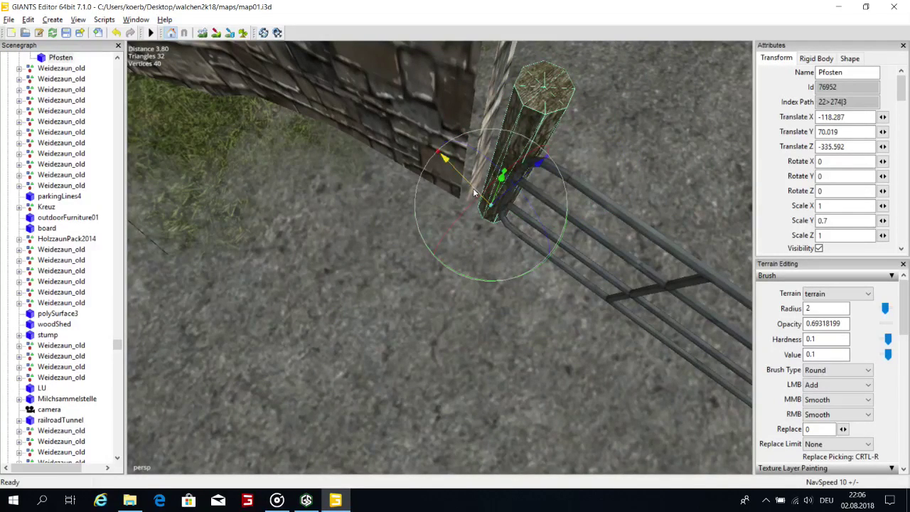
left_click_drag(474, 192, 574, 151)
right_click_drag(573, 151, 476, 192)
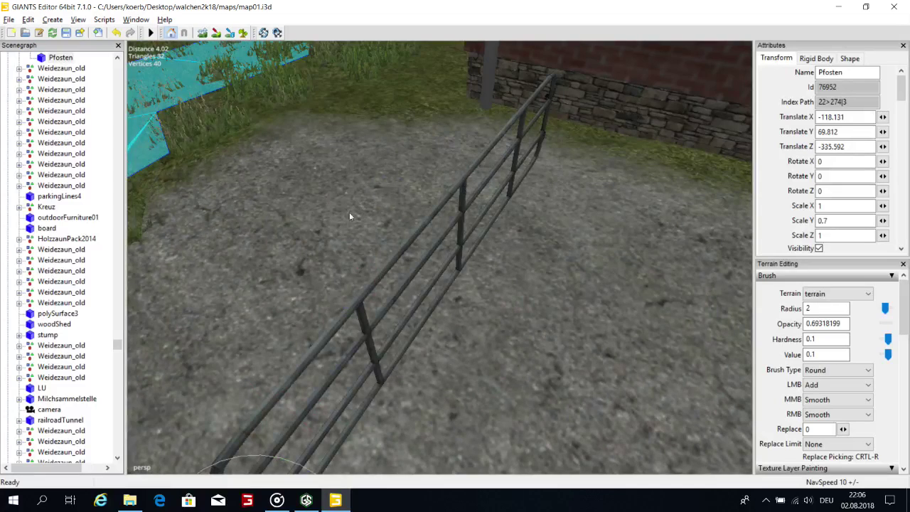
Collapse the animatedobjects, Details and Objekte groups in the scenegraph and select the gate in the passage.
scroll(57, 179, "up", 15)
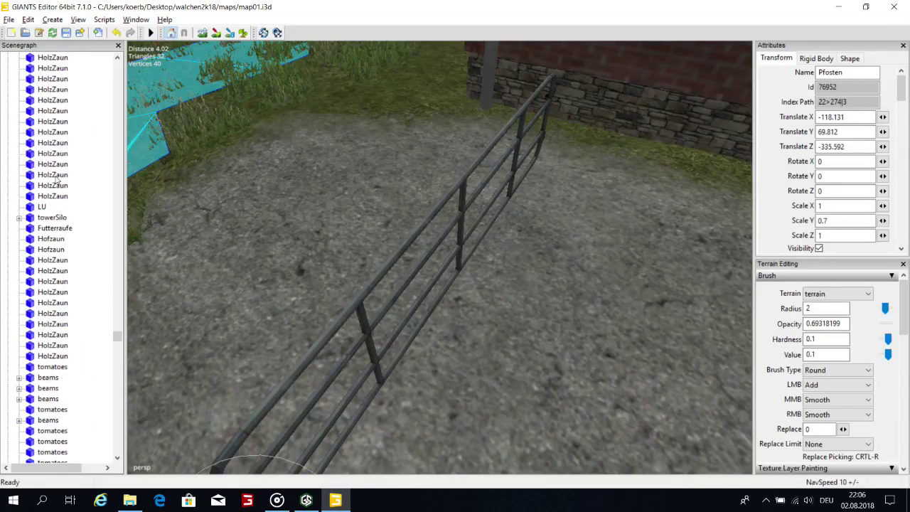
left_click_drag(118, 335, 132, 69)
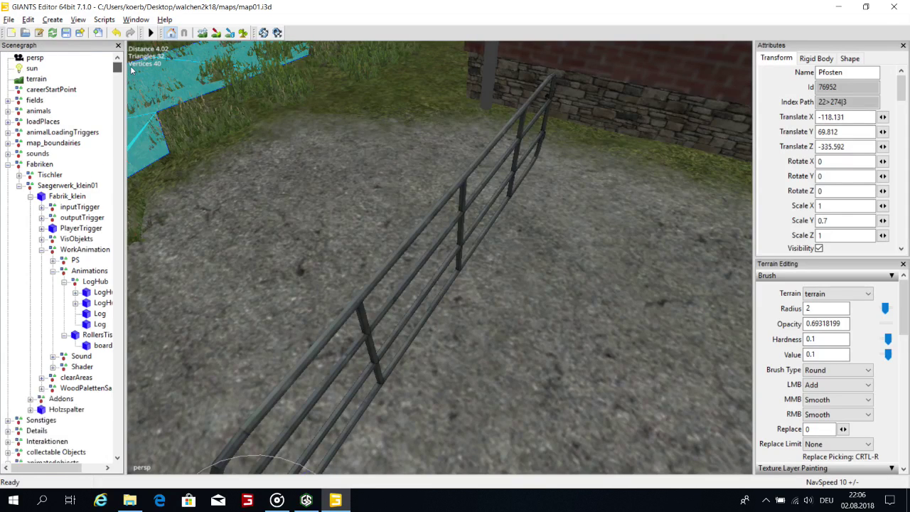
scroll(35, 203, "down", 7)
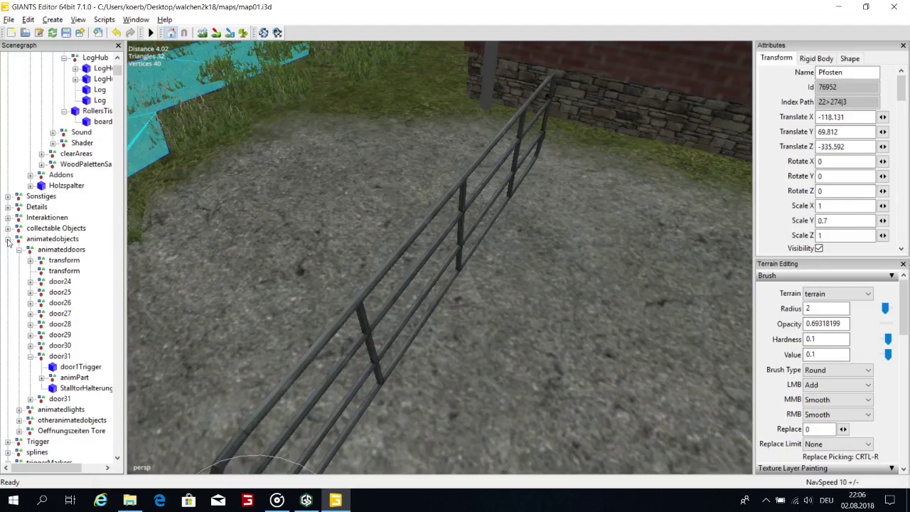
left_click(8, 240)
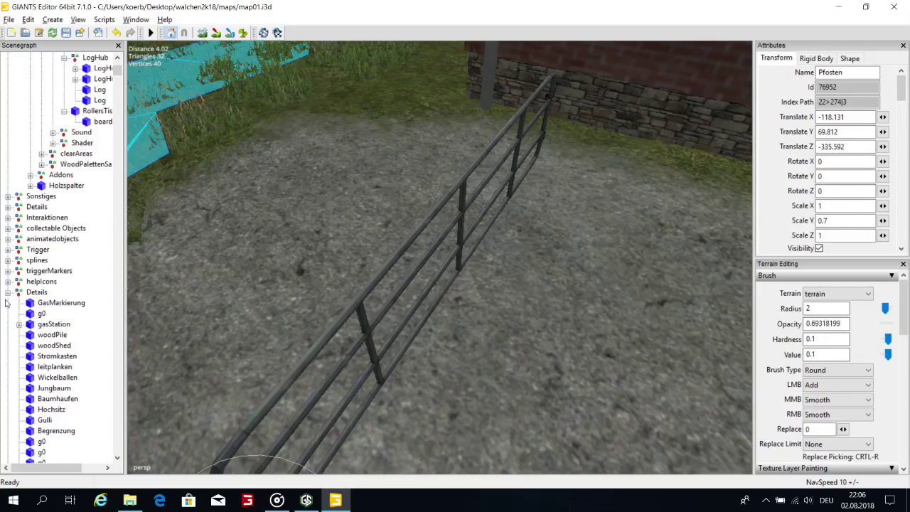
left_click(8, 292)
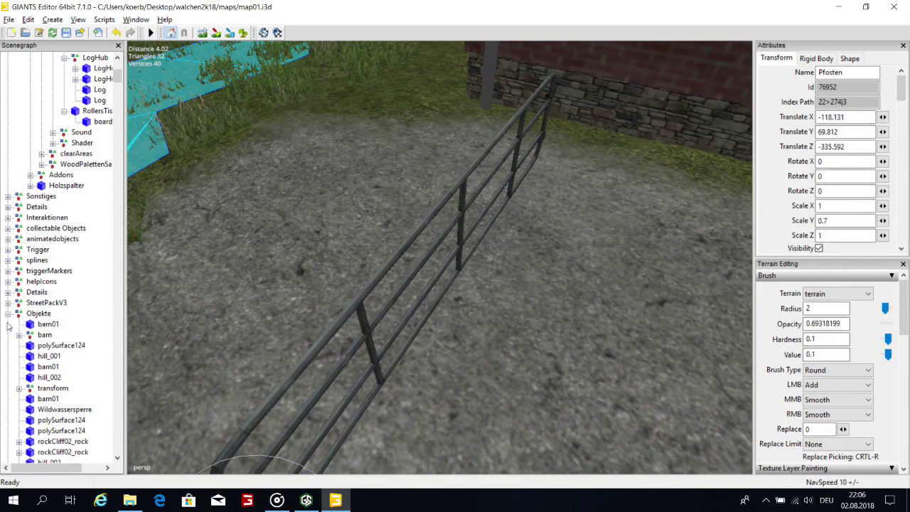
left_click(8, 313)
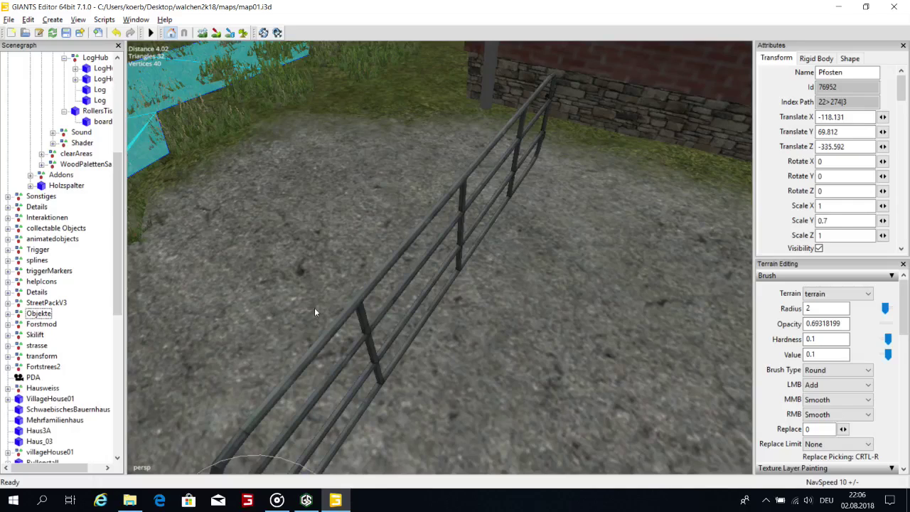
left_click(364, 295)
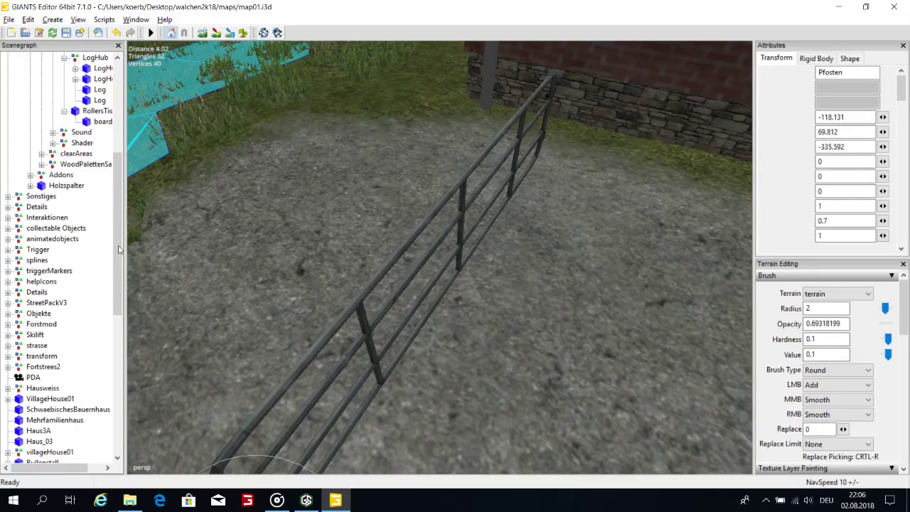
Select the door31 group holding the passage gate and move it against the wooden post, to about X -6.798, Z 454.365.
scroll(99, 299, "up", 1)
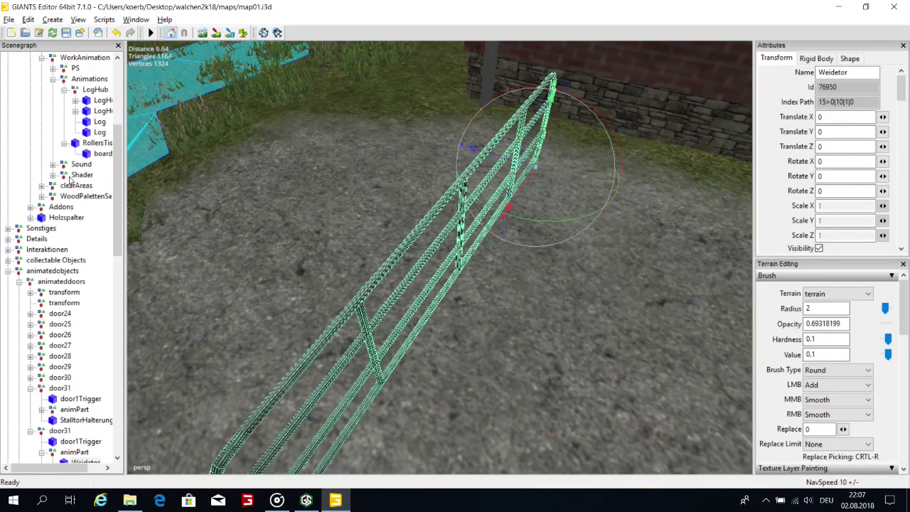
scroll(89, 349, "down", 3)
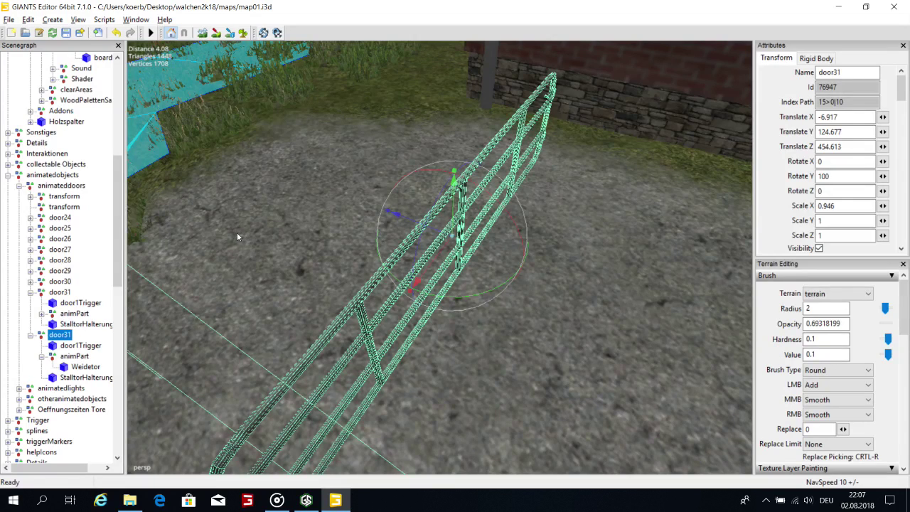
left_click_drag(237, 233, 249, 233, "alt")
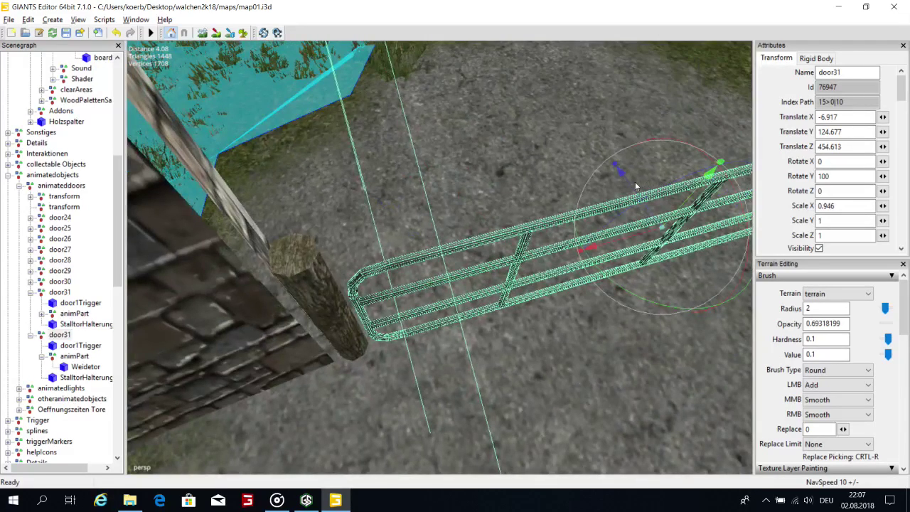
left_click_drag(630, 180, 612, 158)
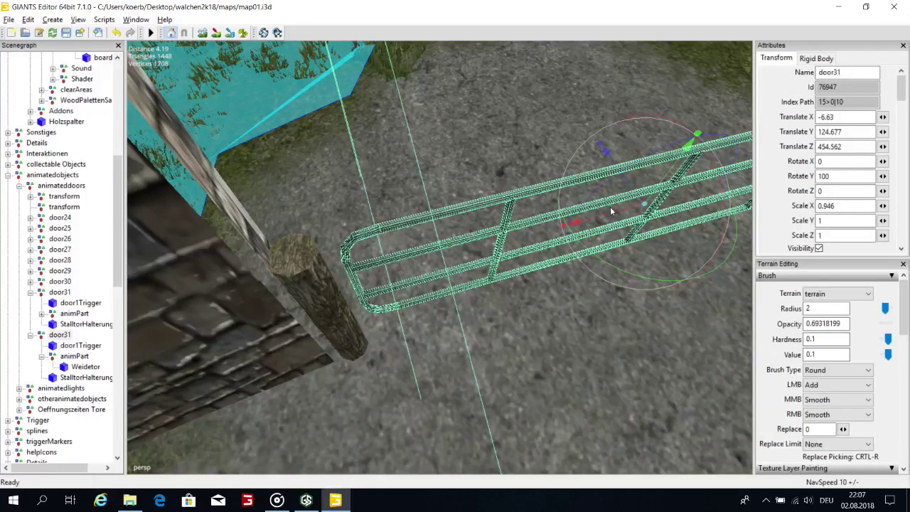
mouse_move(610, 215)
left_mouse_down()
mouse_move(615, 201)
mouse_move(626, 210)
left_mouse_up()
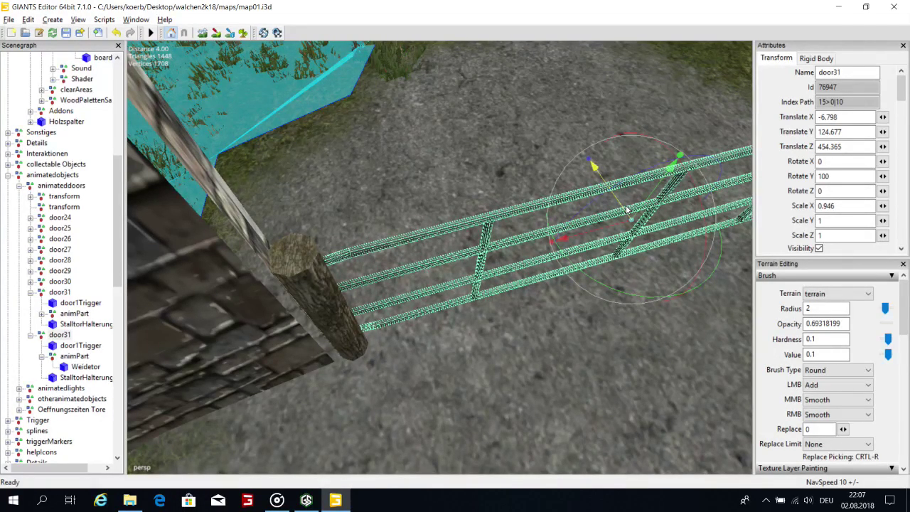
Rotate the passage gate to about Rotate Y 74.873 and widen it to Scale X 1.247 so it reaches the brick wall.
left_click_drag(637, 89, 521, 297, "alt")
mouse_move(504, 257)
left_mouse_down()
mouse_move(489, 249)
mouse_move(494, 254)
left_mouse_up()
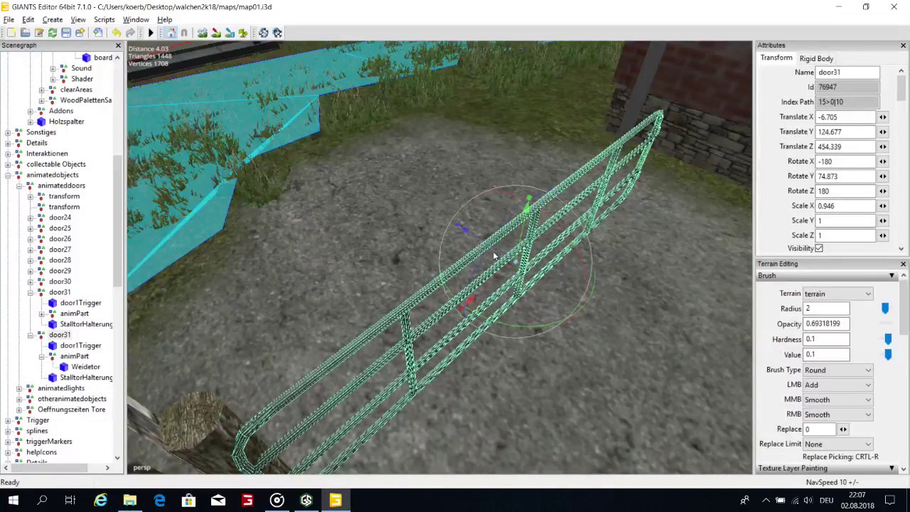
middle_click_drag(493, 251, 504, 212)
left_click_drag(505, 216, 520, 303, "alt")
left_click_drag(446, 270, 545, 226, "alt")
right_click_drag(544, 224, 605, 166)
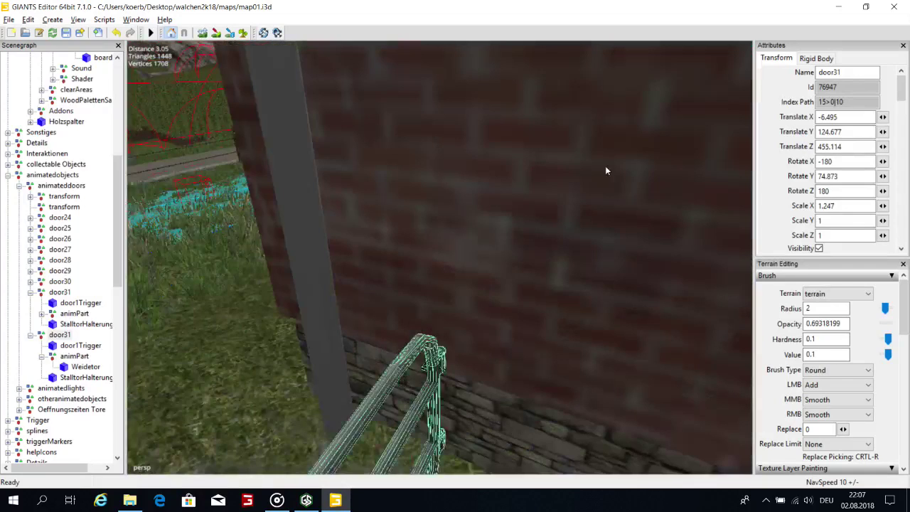
Center the widened gate between both walls at about X -6.481, Z 455.167 and lower it to Y 124.501.
left_click_drag(606, 166, 258, 234, "alt")
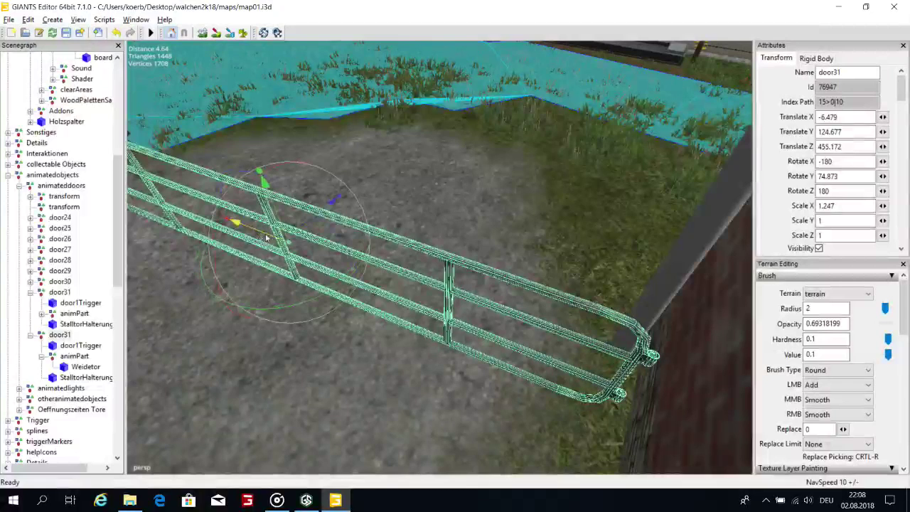
right_click_drag(259, 234, 281, 142)
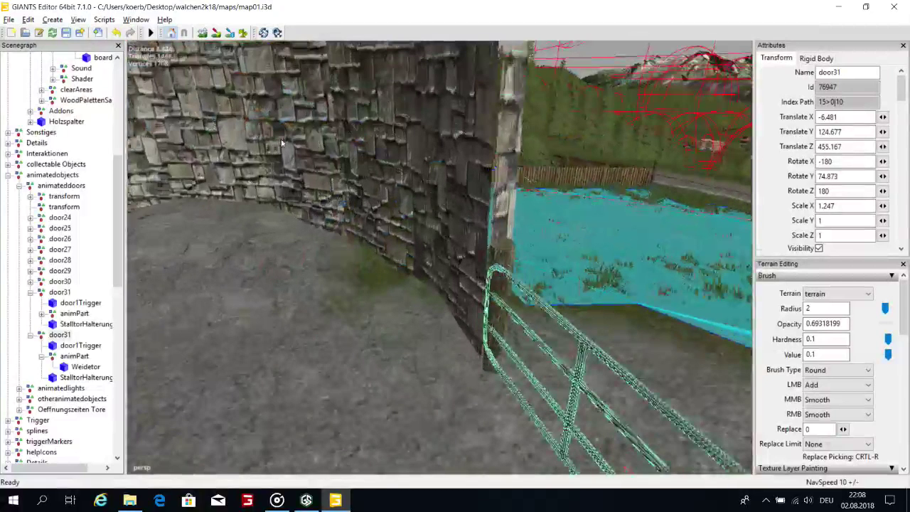
left_click_drag(282, 142, 283, 137, "alt")
left_click_drag(351, 152, 498, 226, "alt")
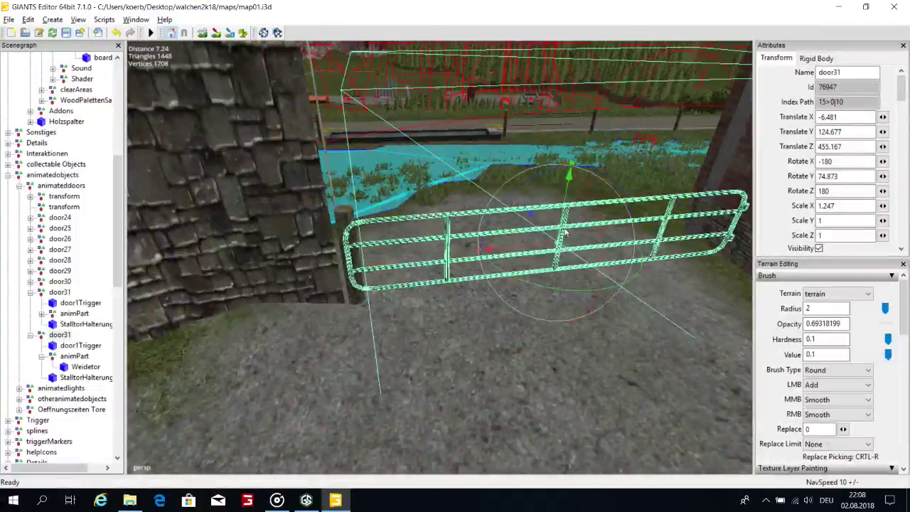
left_click_drag(565, 233, 488, 183)
scroll(529, 242, "up", 3)
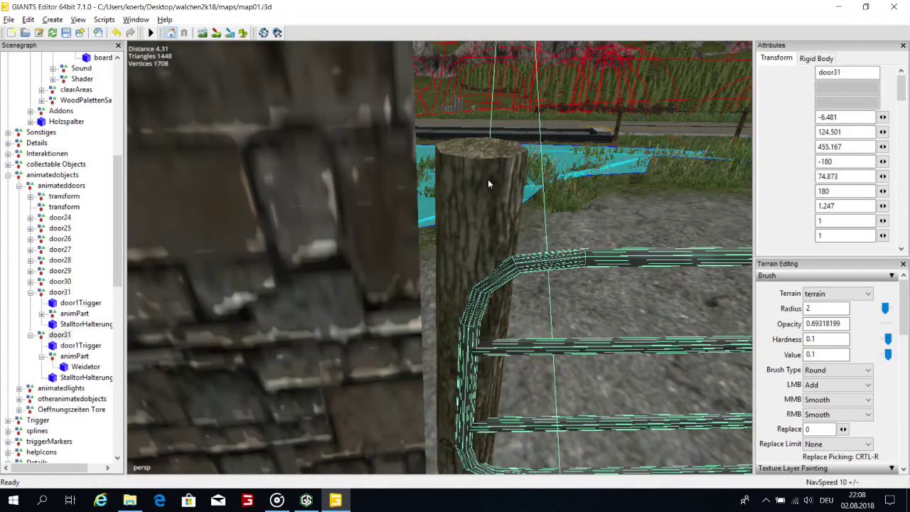
Duplicate the Pfosten post and place the copy at the gate's brick-wall end, at about X -125.428, Z -333.768.
left_click(455, 140)
left_click_drag(515, 130, 431, 188, "alt")
scroll(431, 189, "down", 3)
right_click_drag(430, 189, 340, 248)
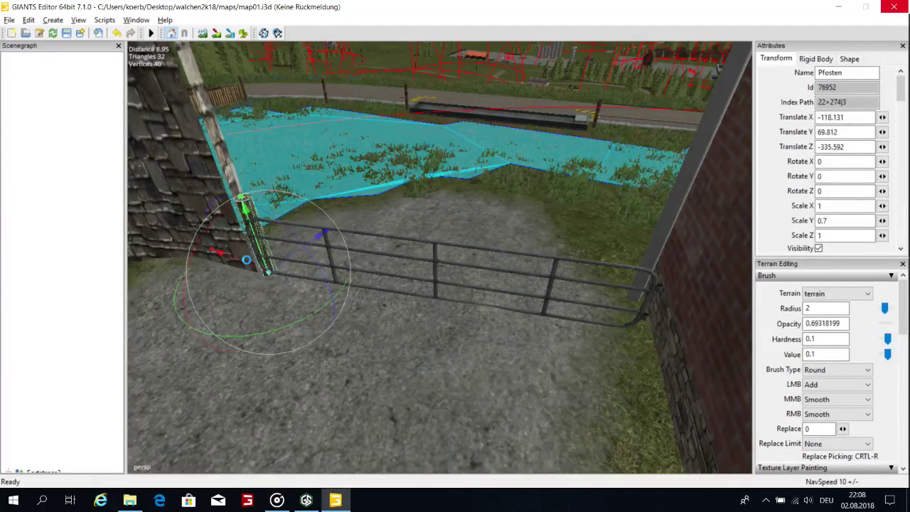
left_click_drag(247, 261, 640, 218)
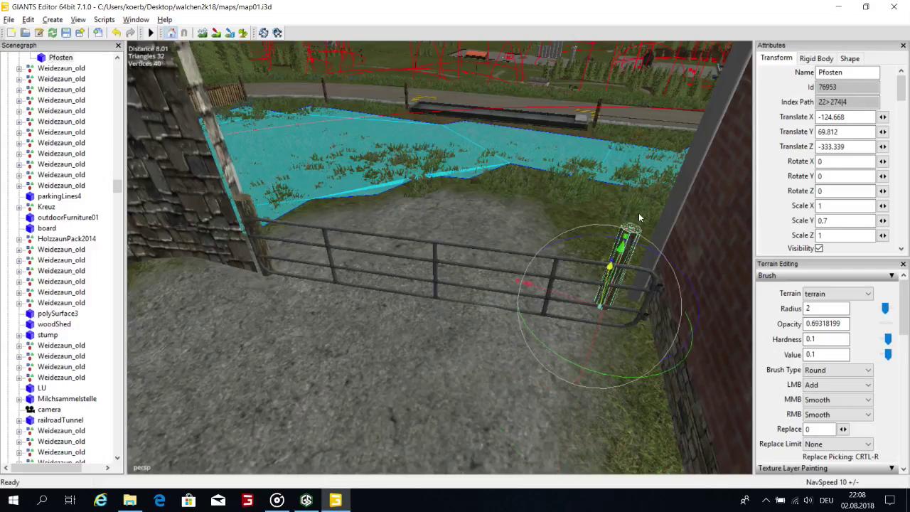
left_click_drag(642, 220, 635, 239)
Delete the stray wooden post standing against the shingled wall near the metal ramp.
left_click_drag(635, 239, 471, 406, "alt")
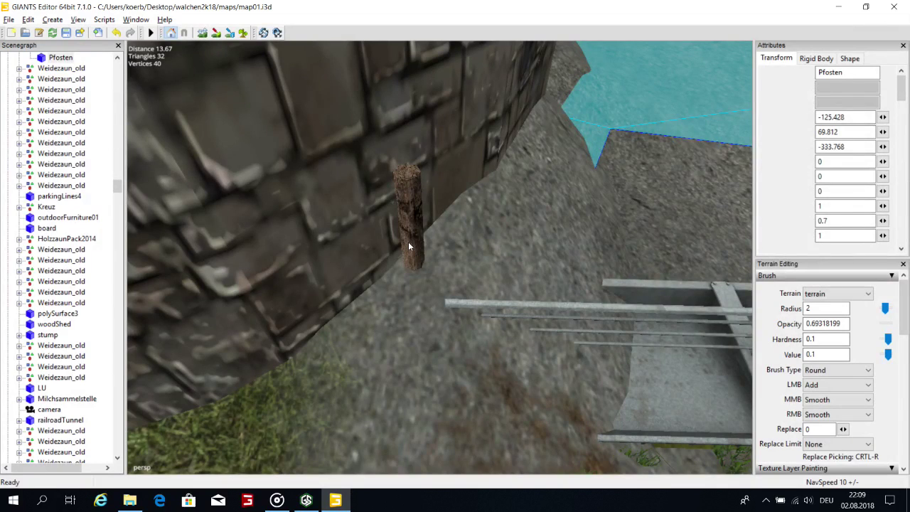
left_click(408, 246)
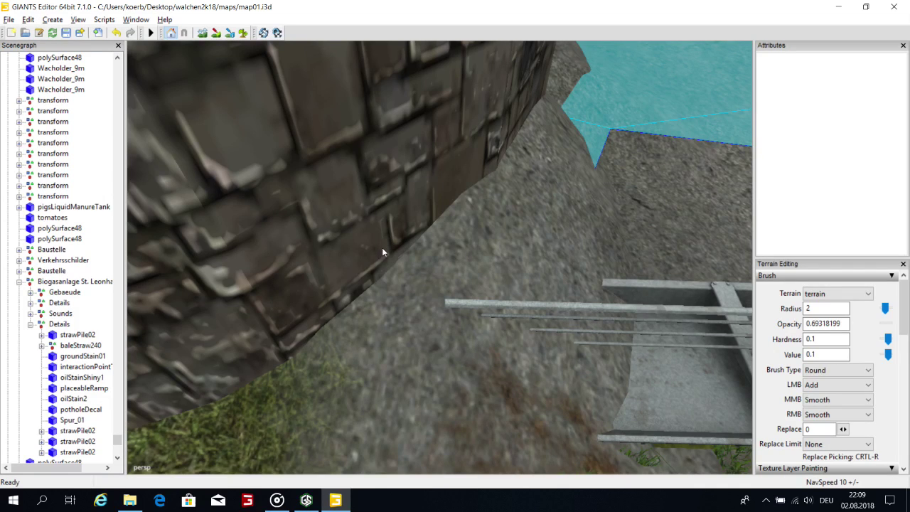
left_click_drag(480, 180, 446, 202, "alt")
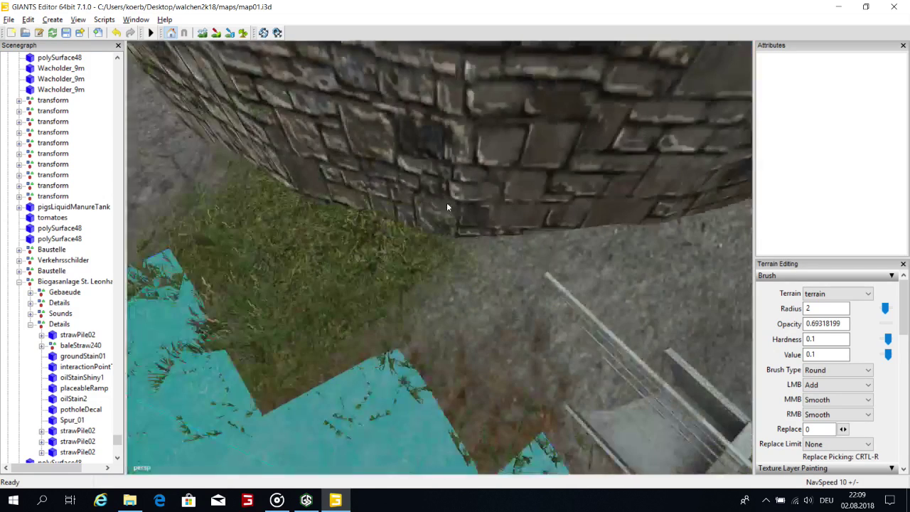
Select the Heulager group containing the silo and move it from the yard into the barn, to about X -57.415, Z 358.266.
scroll(447, 202, "down", 5)
left_click(475, 208)
left_click(476, 211)
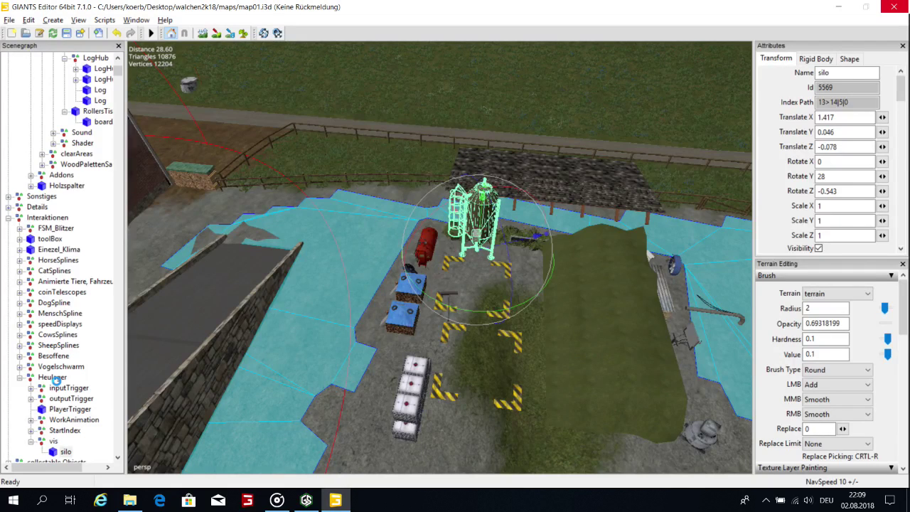
left_click(54, 377)
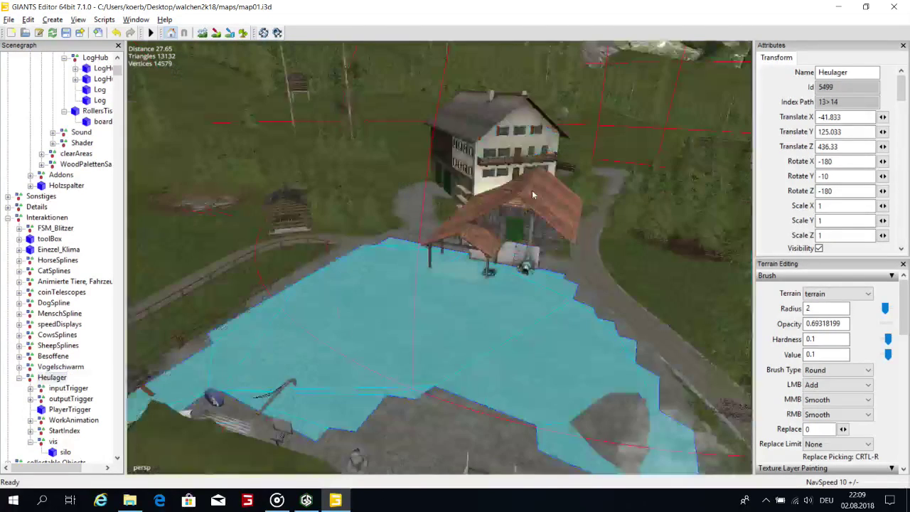
left_click_drag(532, 190, 907, 121, "alt")
scroll(458, 142, "up", 5)
left_click_drag(459, 124, 456, 171, "alt")
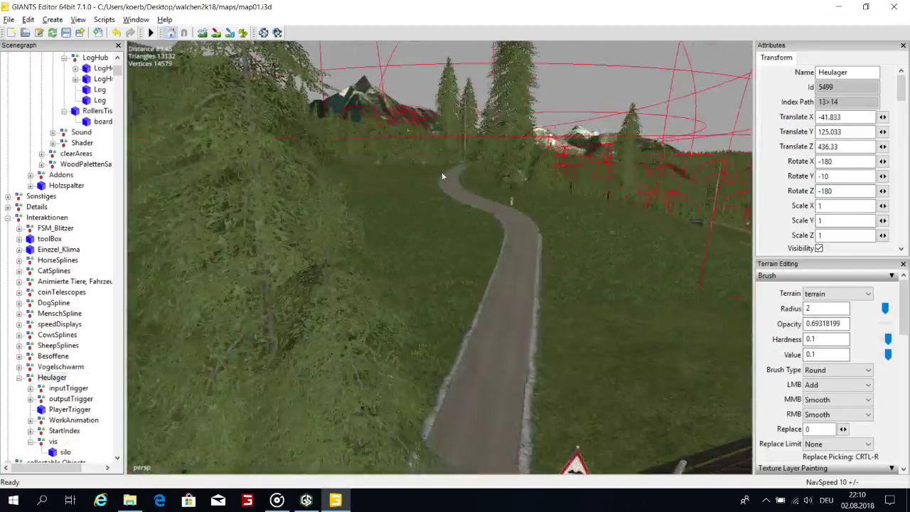
key("f")
left_click_drag(443, 162, 492, 163, "alt")
right_click_drag(524, 168, 407, 181)
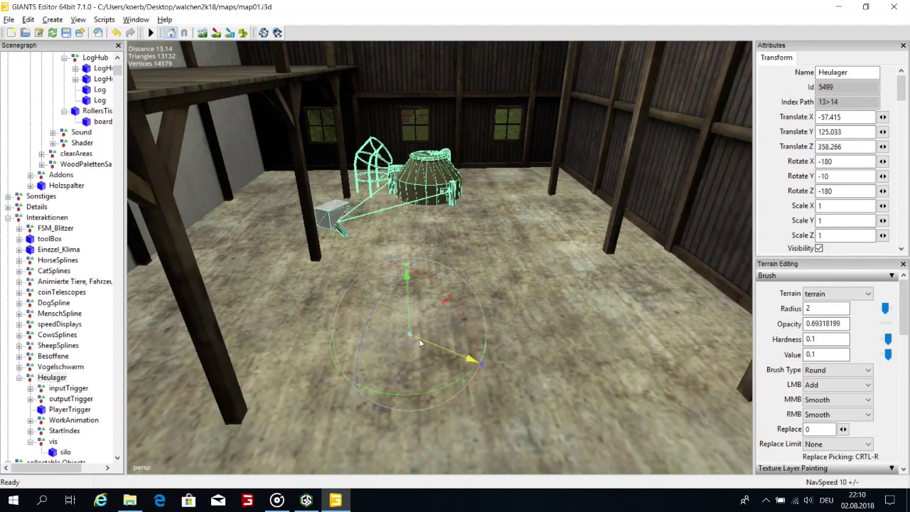
Raise the Heulager group above the barn floor to about Y 129.515 and shift it to about X -60.811, Z 357.162.
left_click_drag(419, 338, 421, 96)
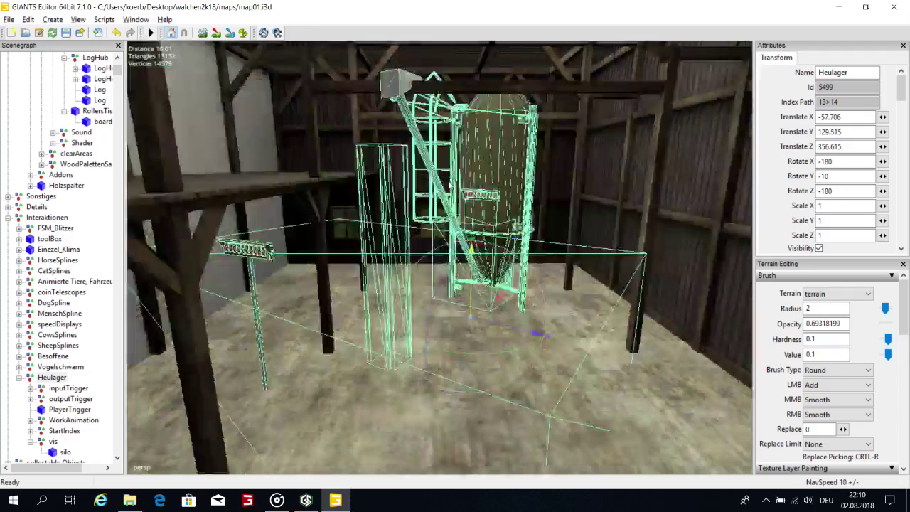
scroll(557, 233, "up", 5)
left_click_drag(557, 233, 591, 244, "alt")
scroll(498, 365, "down", 5)
scroll(593, 245, "up", 5)
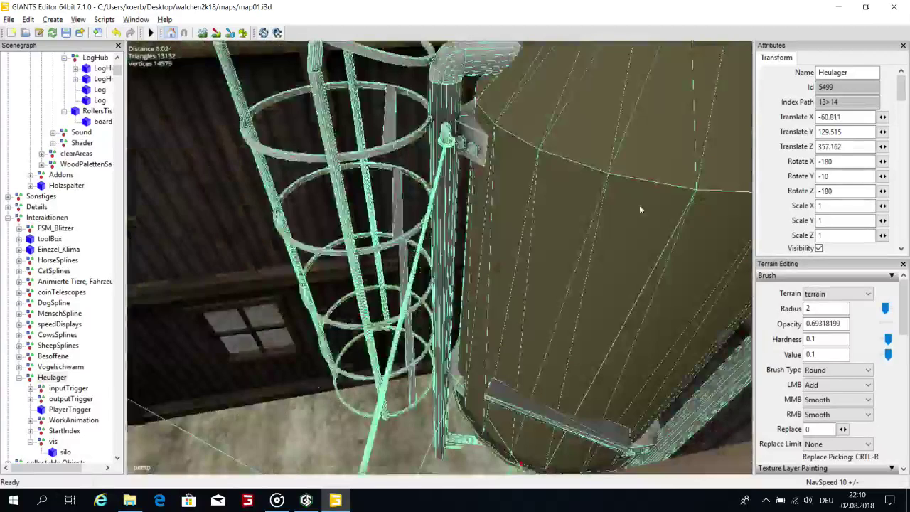
Check the silo's fit from outside the barn and nudge the Heulager group to about X -60.985, Z 357.193.
left_click_drag(639, 207, 270, 264, "alt")
scroll(478, 238, "down", 3)
scroll(493, 195, "up", 4)
scroll(493, 197, "down", 4)
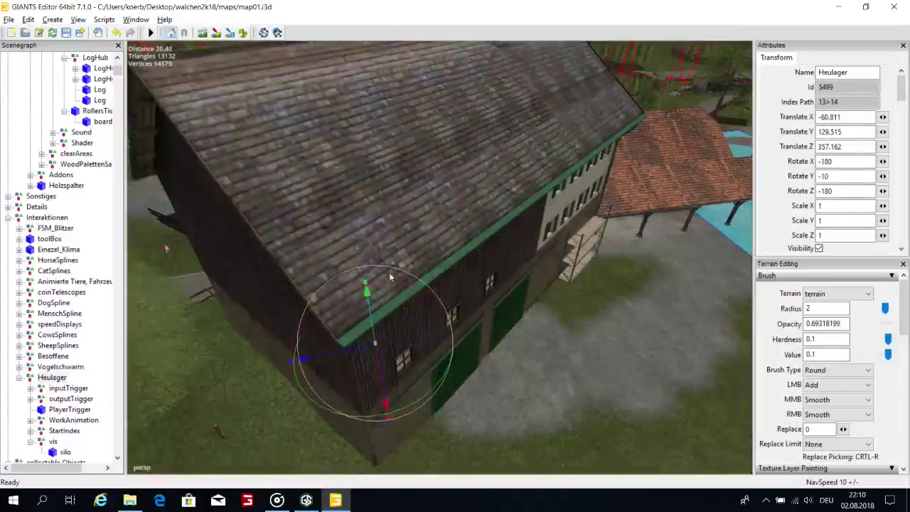
mouse_move(376, 346)
left_mouse_down()
mouse_move(374, 337)
mouse_move(379, 352)
left_mouse_up()
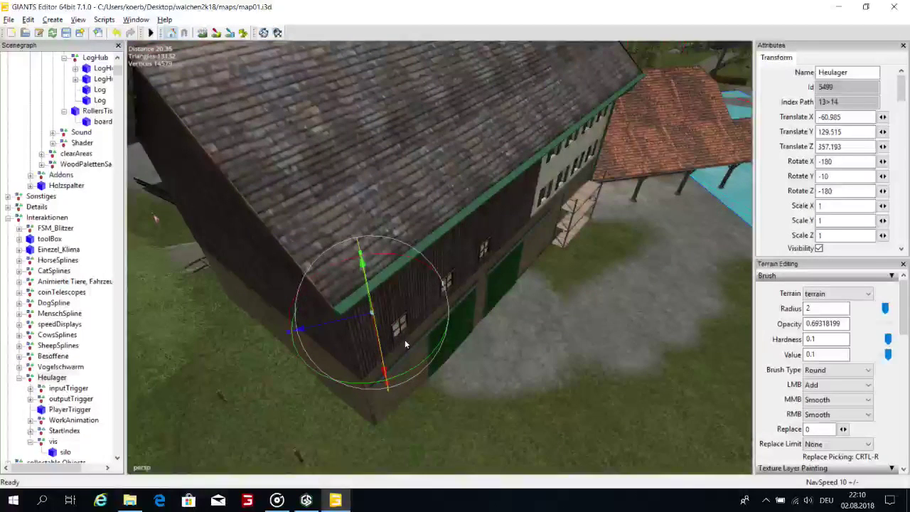
Inspect the silo inside the barn and expand the Heulager's StartIndex, WorkAnimation, outputTrigger and inputTrigger groups.
scroll(351, 246, "up", 5)
right_click_drag(351, 242, 308, 236)
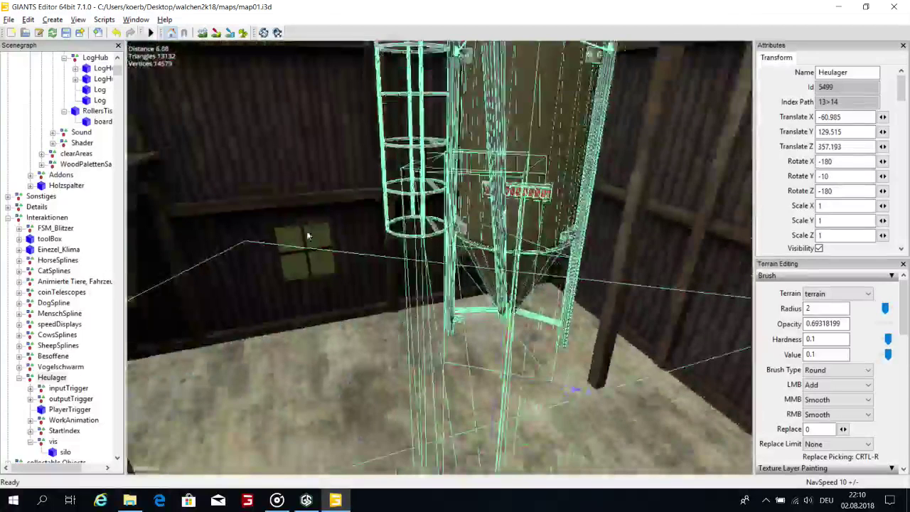
scroll(308, 236, "down", 3)
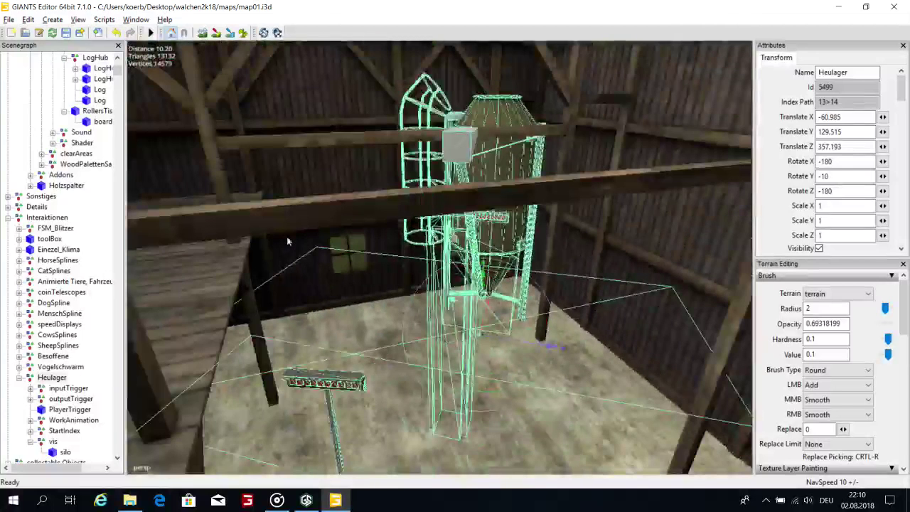
scroll(287, 241, "up", 5)
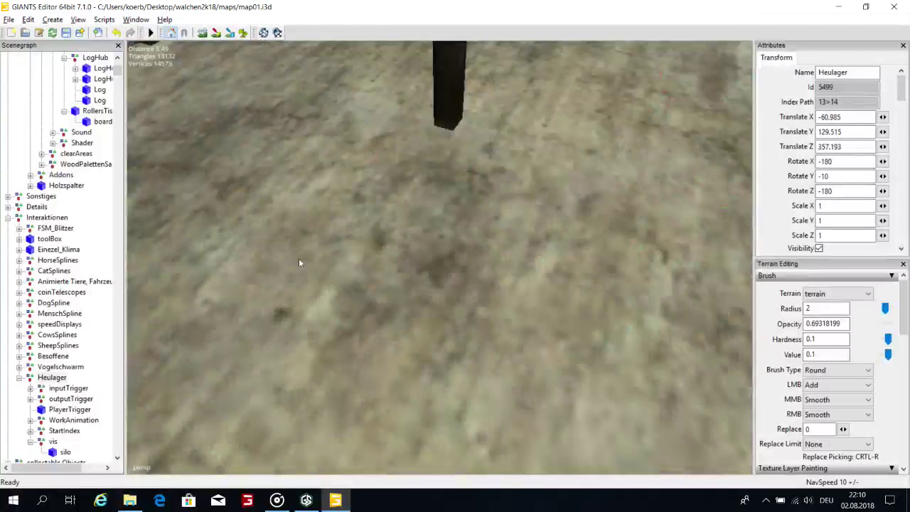
right_click_drag(299, 262, 211, 314)
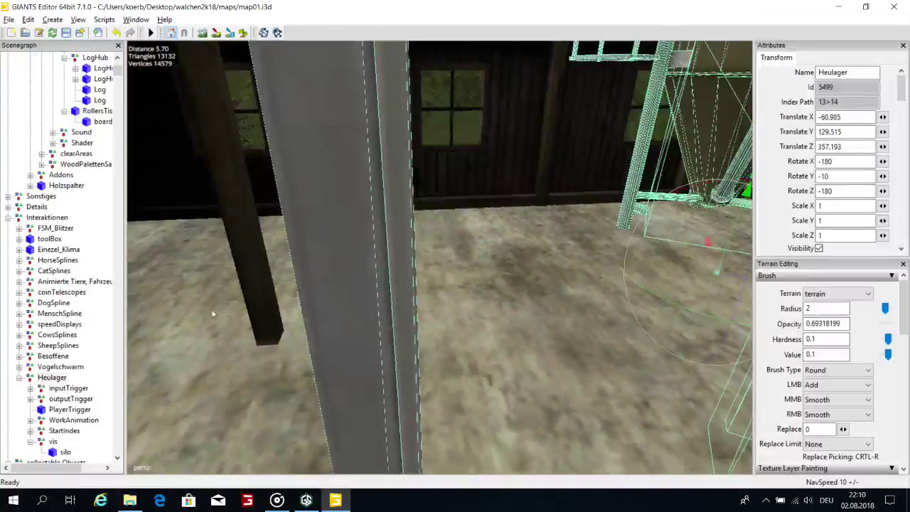
scroll(212, 314, "down", 2)
scroll(57, 377, "down", 2)
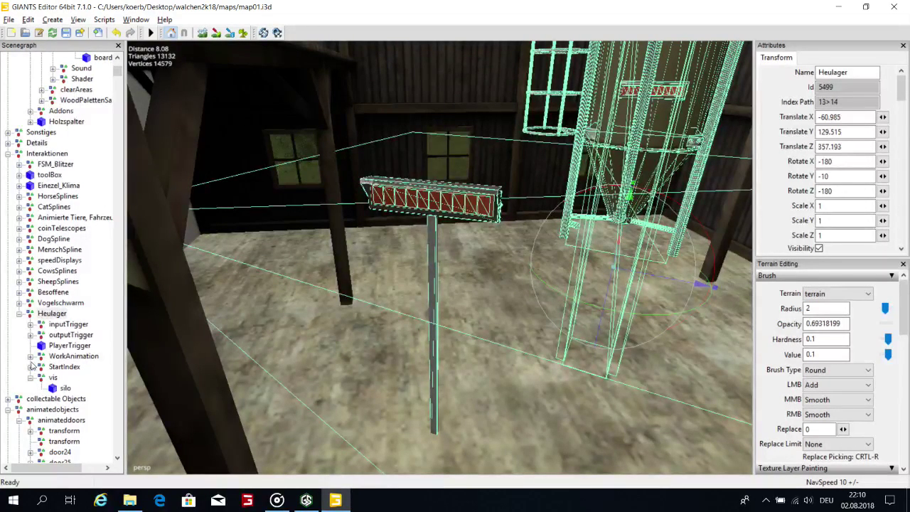
left_click(31, 366)
left_click(30, 357)
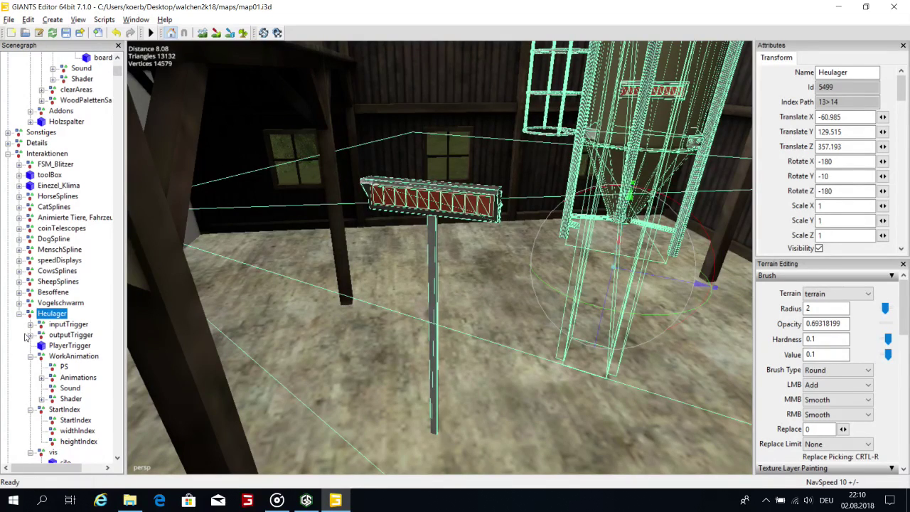
left_click(31, 335)
left_click(31, 324)
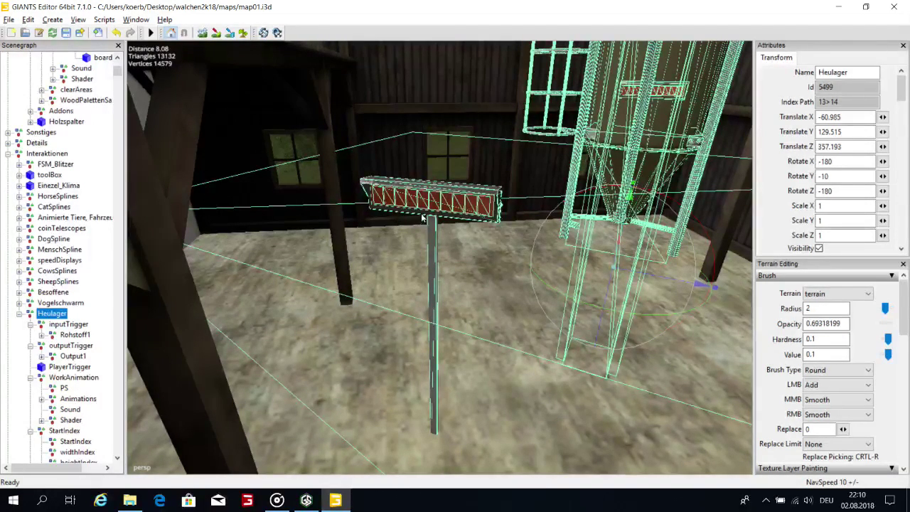
Select the Display group of the free-standing sign and move it across the barn floor, to about X 2.696, Y 2.932, Z -5.449.
scroll(430, 217, "up", 3)
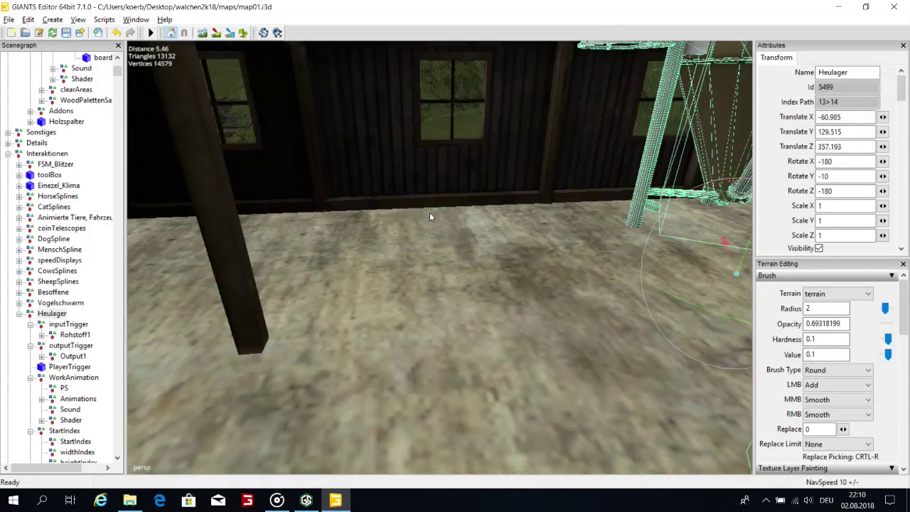
scroll(402, 228, "down", 1)
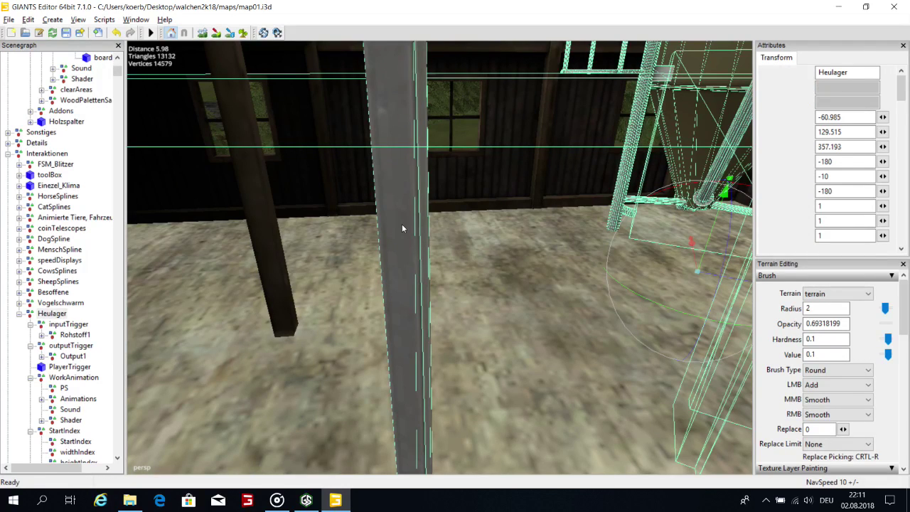
left_click(402, 228)
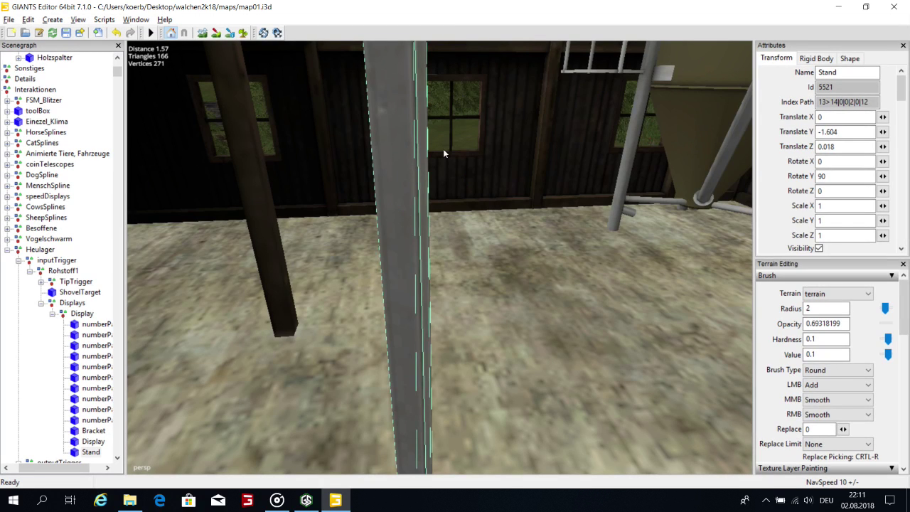
key("Up")
key("f")
left_click_drag(465, 261, 605, 233)
left_click_drag(563, 284, 588, 150)
left_click_drag(521, 222, 436, 267, "alt")
scroll(553, 179, "up", 5)
scroll(553, 181, "down", 5)
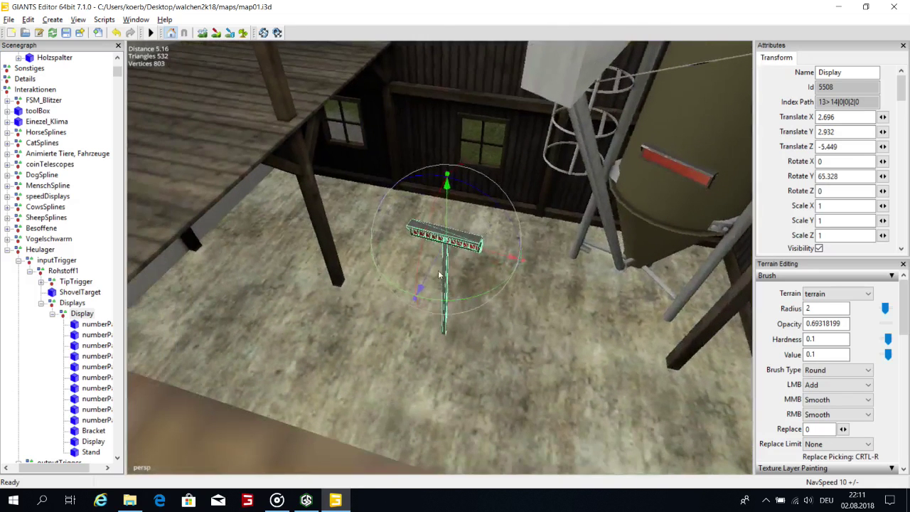
Move the Heulager's display sign against the barn wall, to about X -1.735, Z -4.515, and rotate it to about 71.598 around Y.
left_click_drag(493, 187, 548, 136)
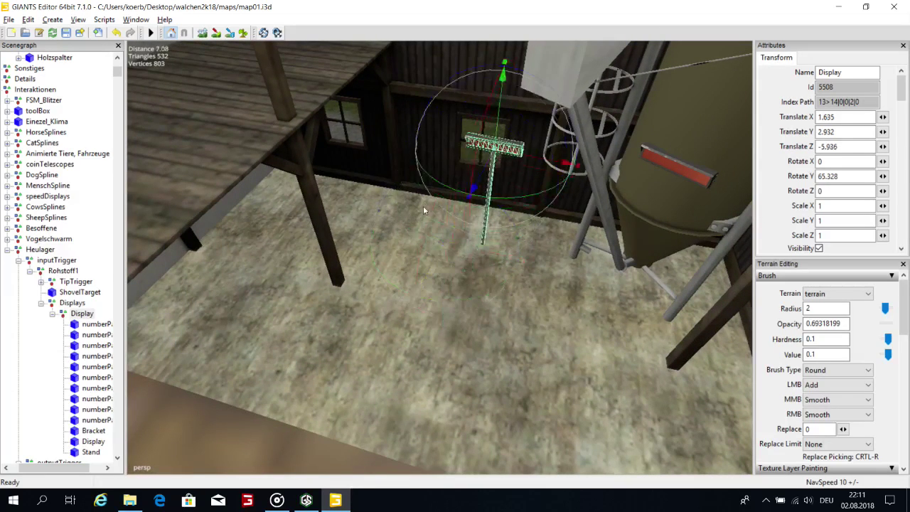
left_click_drag(473, 238, 450, 174, "alt")
scroll(453, 186, "up", 5)
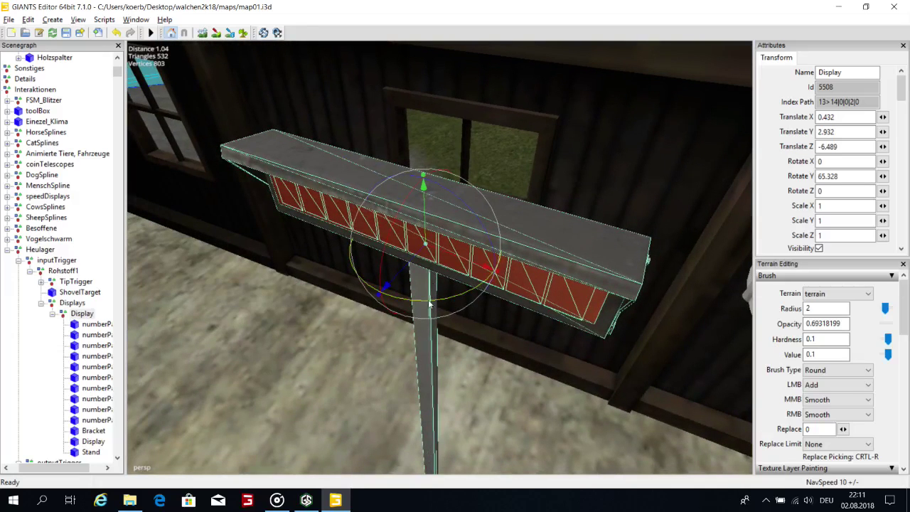
left_click_drag(429, 305, 214, 181)
left_click_drag(441, 313, 405, 233, "alt")
scroll(431, 314, "down", 3)
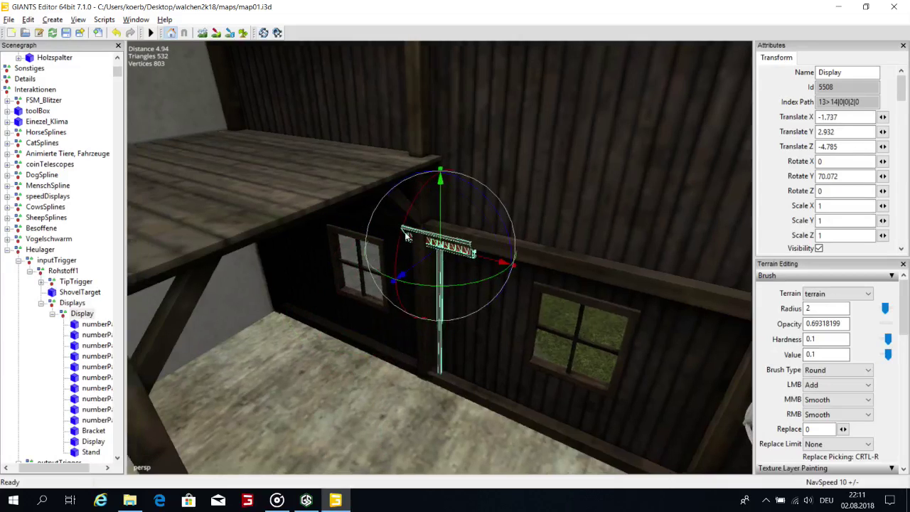
scroll(406, 234, "up", 3)
left_click_drag(488, 225, 388, 232)
left_click_drag(413, 260, 498, 104)
Examine the display sign's placement beside the silo from above and from inside the barn.
scroll(457, 228, "down", 10)
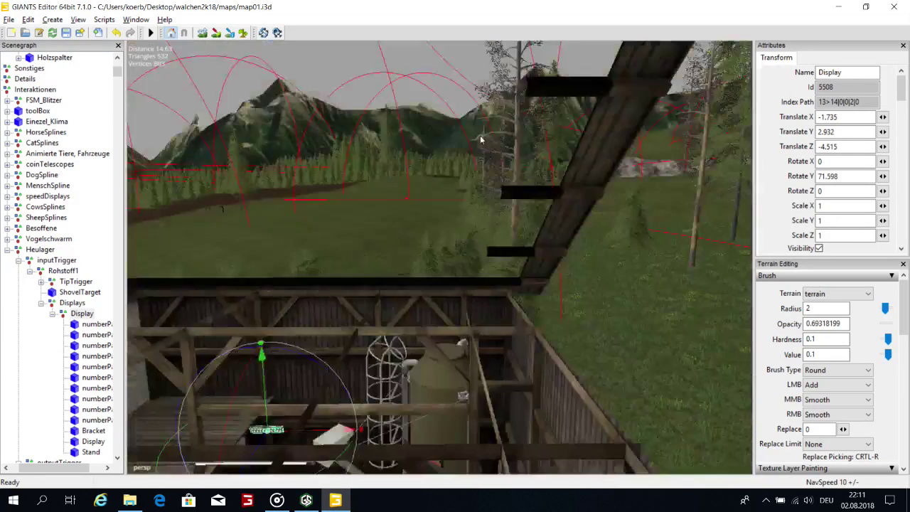
scroll(394, 296, "down", 4)
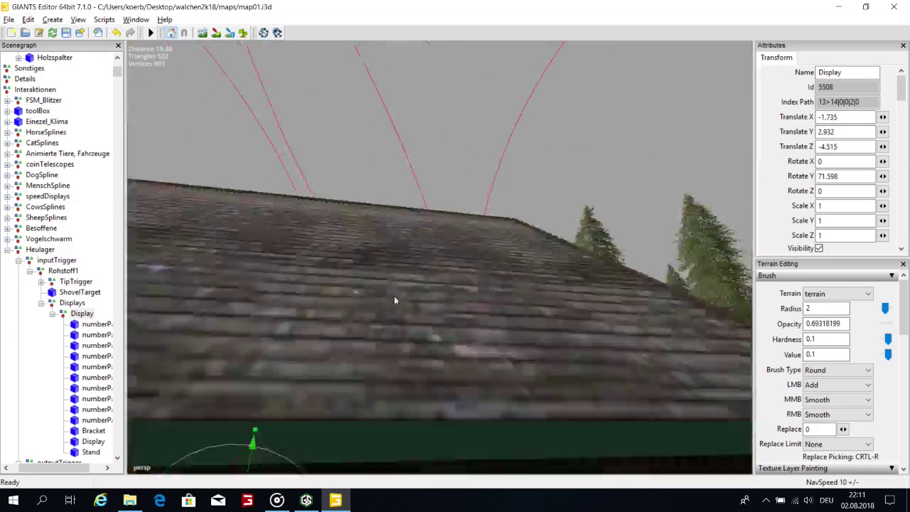
left_click_drag(394, 296, 344, 374, "alt")
left_click_drag(375, 318, 372, 321, "alt")
scroll(372, 321, "up", 4)
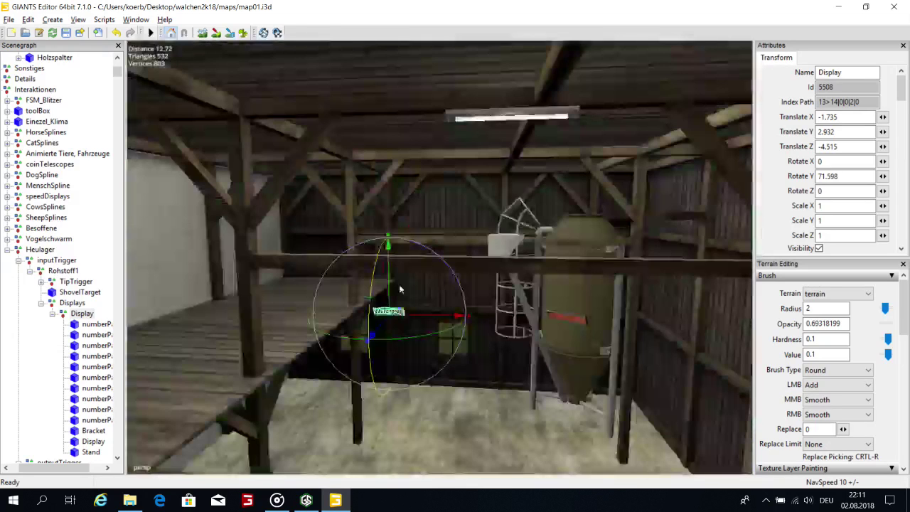
left_click_drag(400, 289, 196, 419, "alt")
scroll(256, 374, "up", 5)
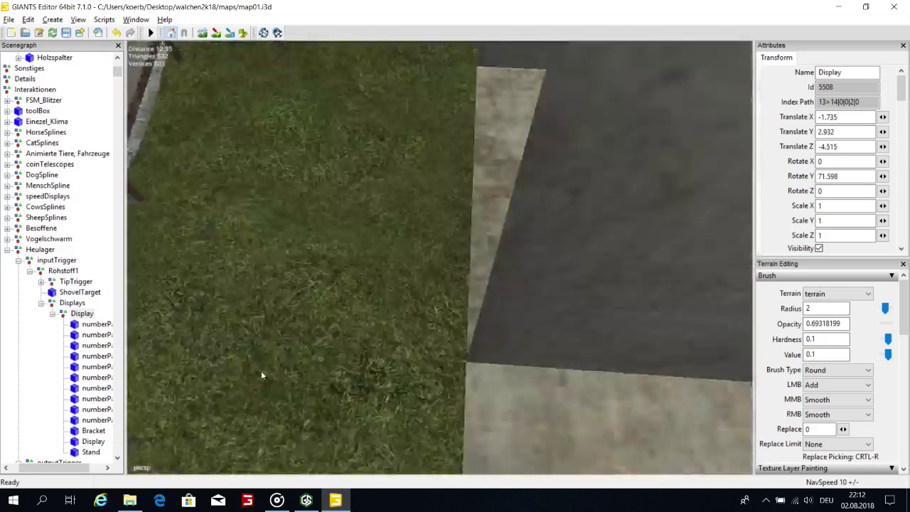
left_click_drag(261, 370, 534, 419, "alt")
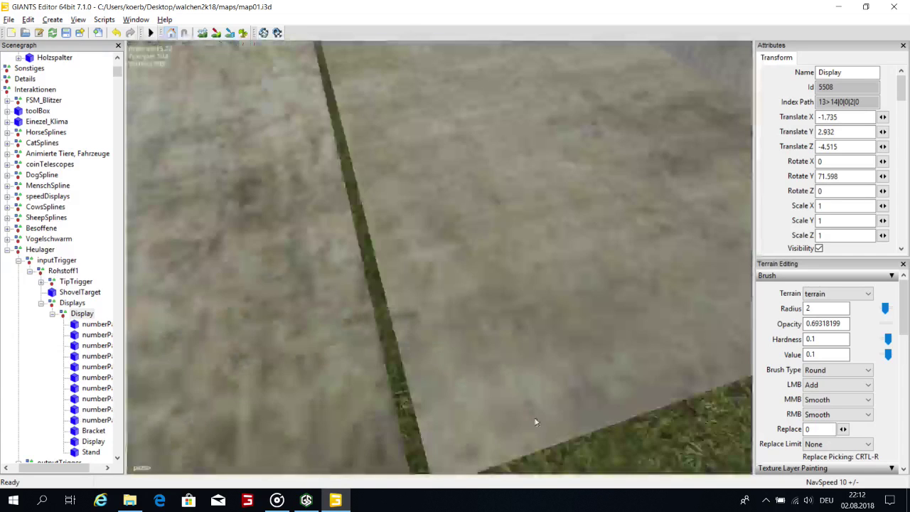
Select the Gras_Plane2 beneath the fan in the yard and move it into the barn, to about X 3.01, Z -67.834.
scroll(409, 434, "down", 5)
scroll(409, 433, "down", 5)
left_click_drag(440, 405, 355, 295, "alt")
scroll(640, 246, "up", 5)
left_click_drag(599, 268, 540, 329, "alt")
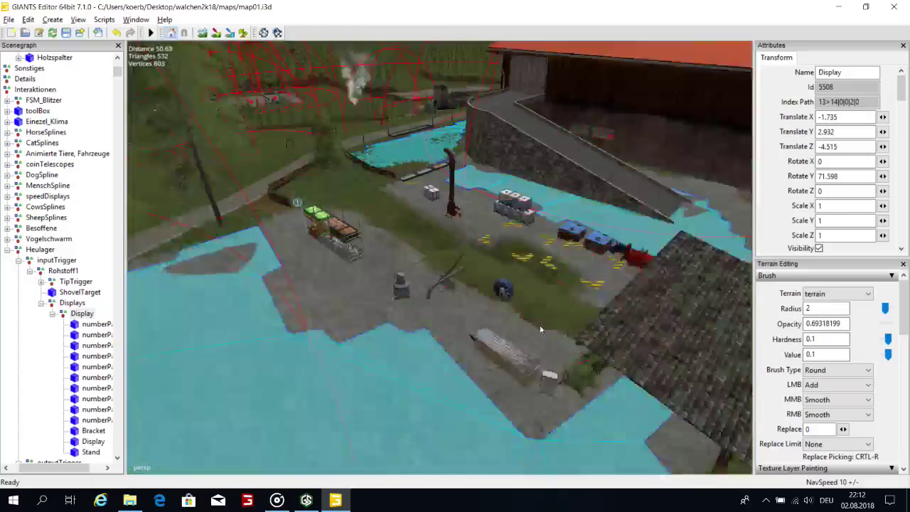
scroll(632, 349, "up", 3)
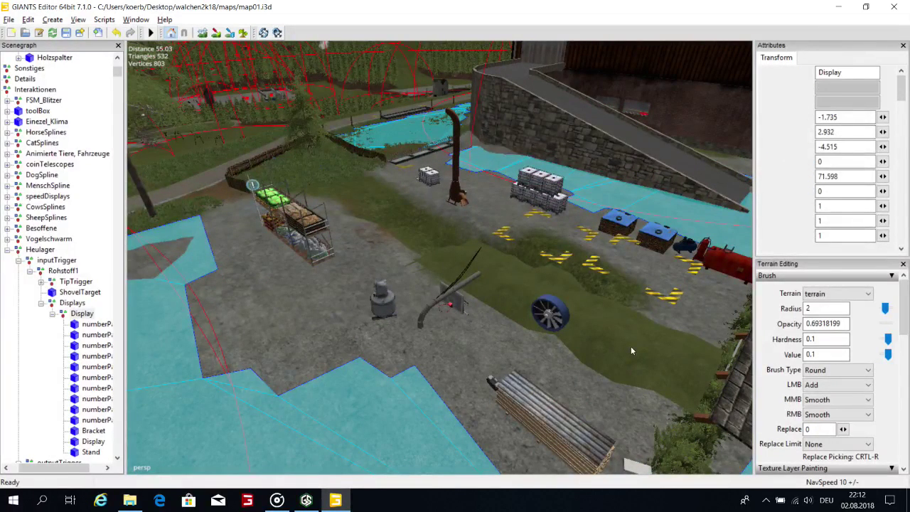
left_click(560, 317)
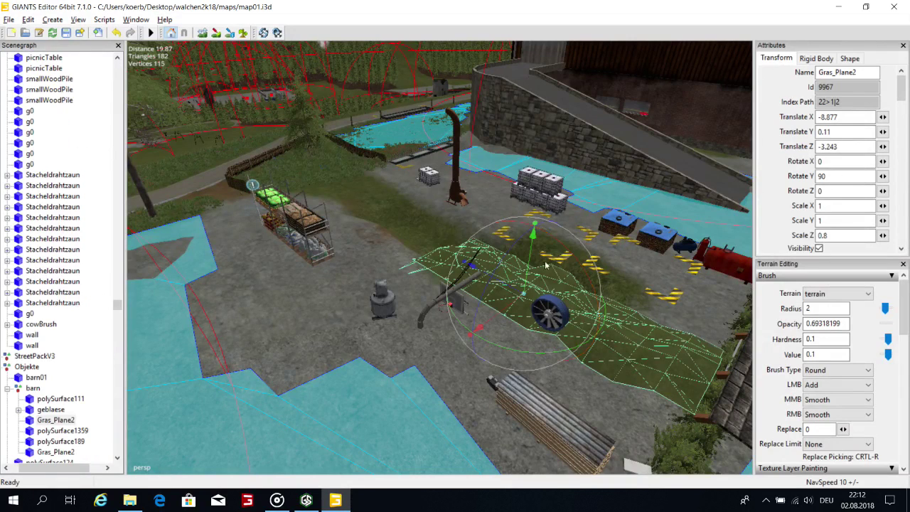
scroll(547, 263, "down", 6)
scroll(557, 214, "up", 1)
left_click_drag(557, 218, 417, 258, "alt")
right_click_drag(417, 256, 491, 222)
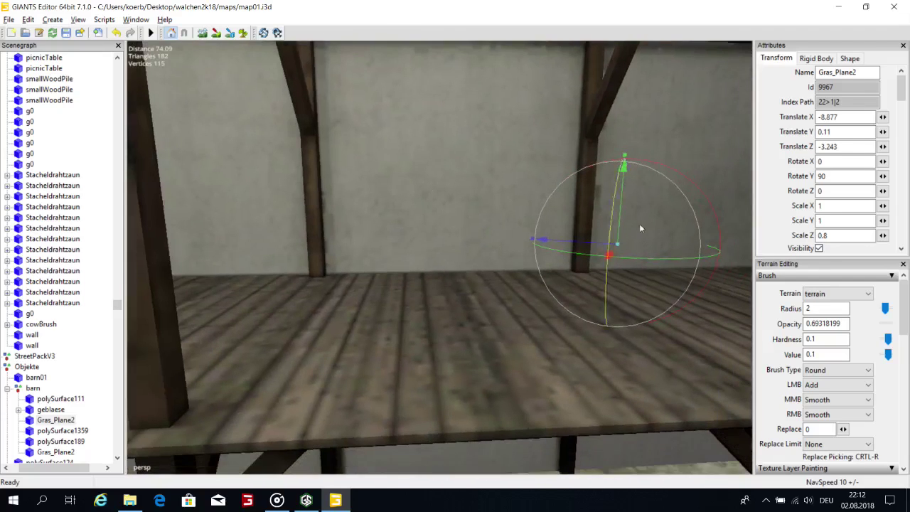
left_click_drag(587, 240, 382, 303)
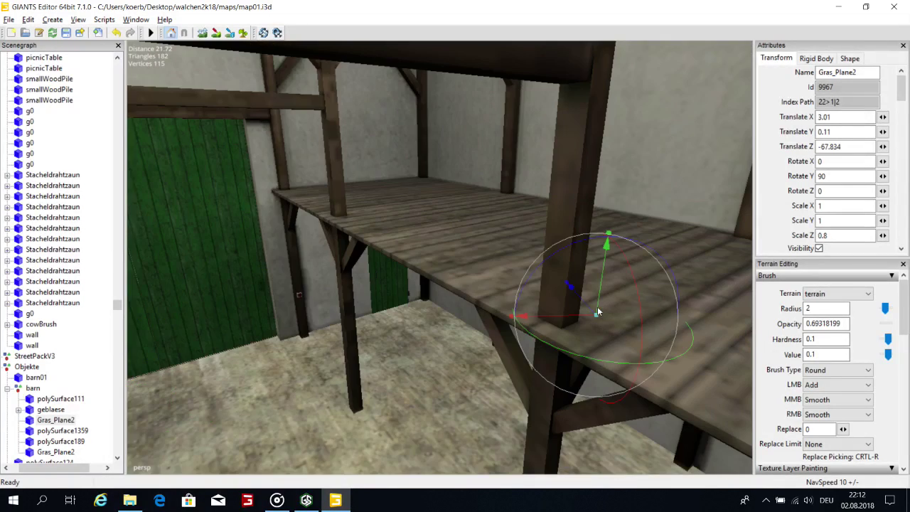
Position the grass plane at the barn's loft, about X -9.457, Y 3.96, and rotate it to about -60.771 around Y.
left_click_drag(597, 304, 605, 235)
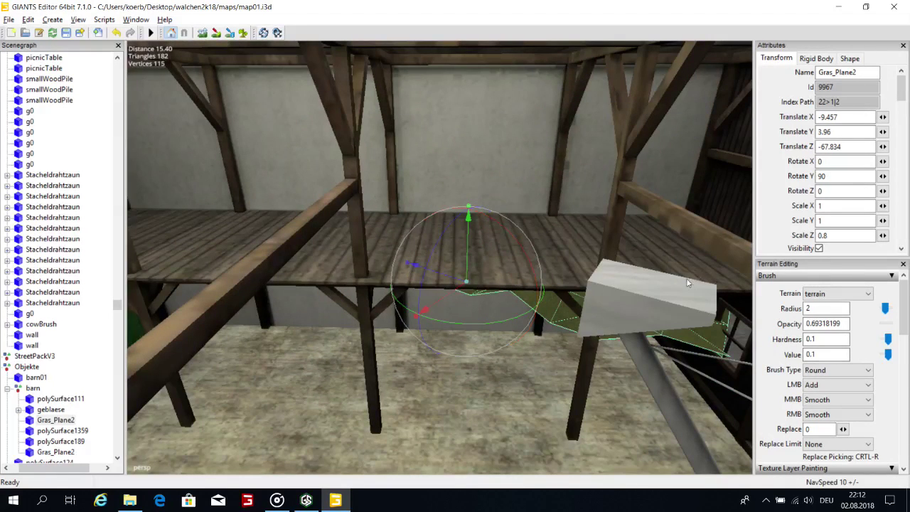
double_click(860, 176)
type("0")
key("Return")
left_click_drag(499, 334, 434, 288)
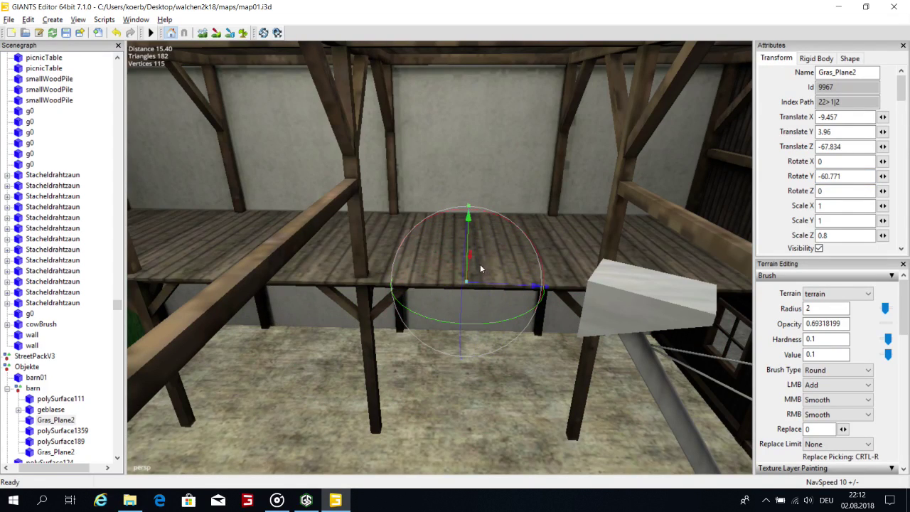
Move the grass plane onto the loft, to about X -12.491, Y 6.963, Z -73.256, and rotate it to about -55.925 around Y.
left_click_drag(473, 265, 354, 500)
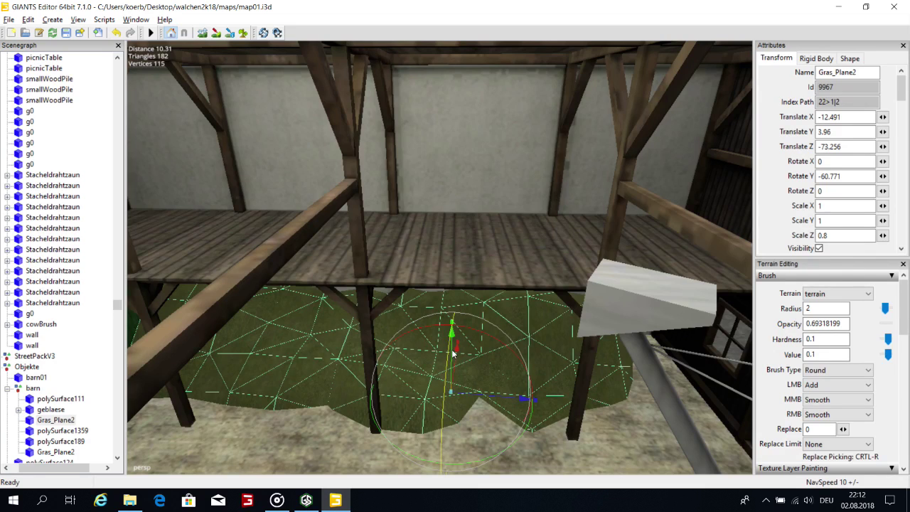
left_click_drag(453, 351, 449, 214)
left_click_drag(422, 333, 430, 334)
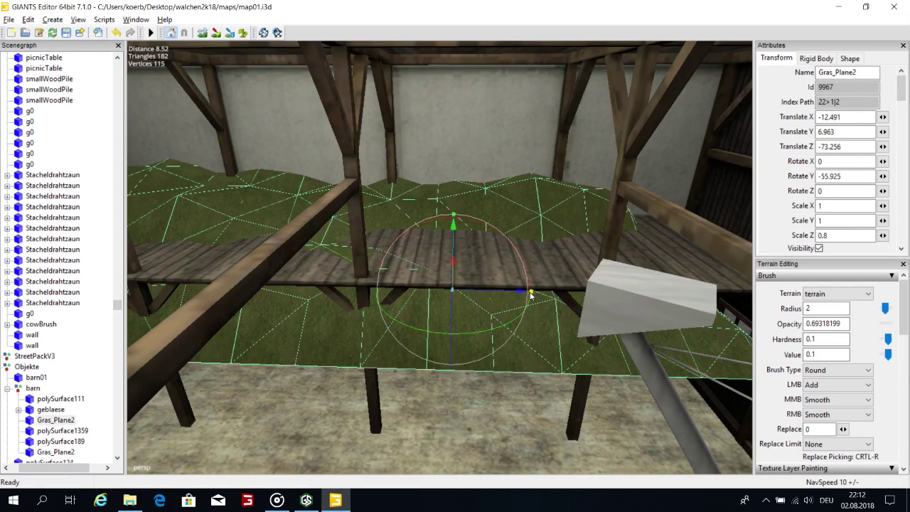
Reduce the grass plane's Z scale to about 0.662, shift it to about X -12.587, Z -73.191, and raise it to about Y 8.108.
left_click_drag(531, 293, 511, 293)
left_click_drag(507, 293, 484, 302, "alt")
left_click_drag(557, 262, 562, 264)
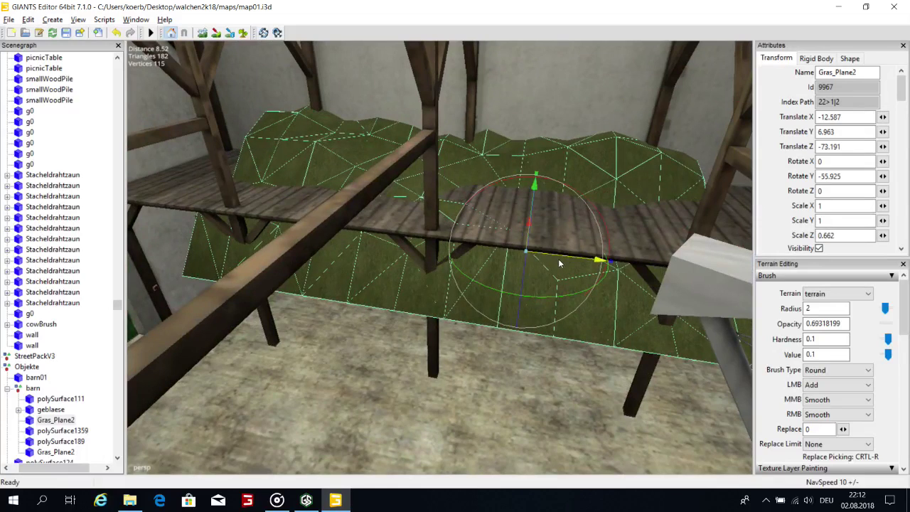
left_click_drag(530, 220, 555, 208, "alt")
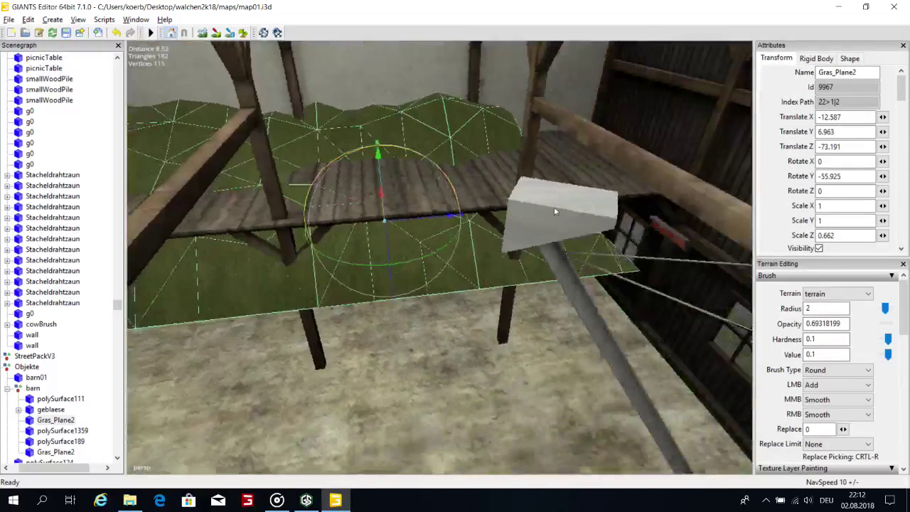
right_click_drag(554, 211, 436, 206)
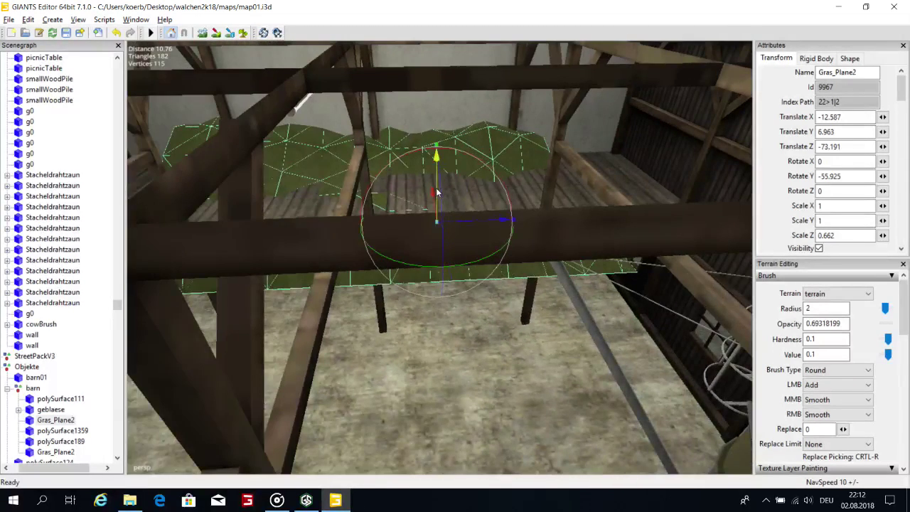
left_click_drag(435, 178, 514, 156)
scroll(514, 155, "up", 3)
scroll(494, 171, "down", 4)
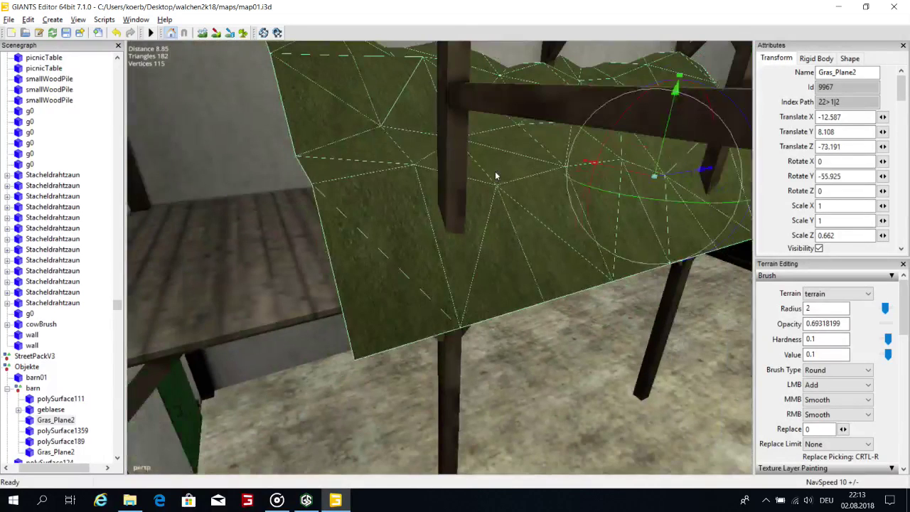
Enlarge the grass plane's Z scale to about 0.87, tilt it slightly and move it to about X -12.148, Y 8.363, Z -72.662.
left_click_drag(593, 180, 490, 189)
left_click_drag(483, 186, 546, 188, "alt")
right_click_drag(546, 187, 417, 210, "alt")
left_click_drag(418, 213, 475, 192, "alt")
right_click_drag(469, 198, 469, 142)
mouse_move(473, 146)
left_mouse_down()
mouse_move(491, 142)
mouse_move(458, 140)
left_mouse_up()
right_click_drag(458, 141, 697, 163)
left_click_drag(745, 165, 740, 165)
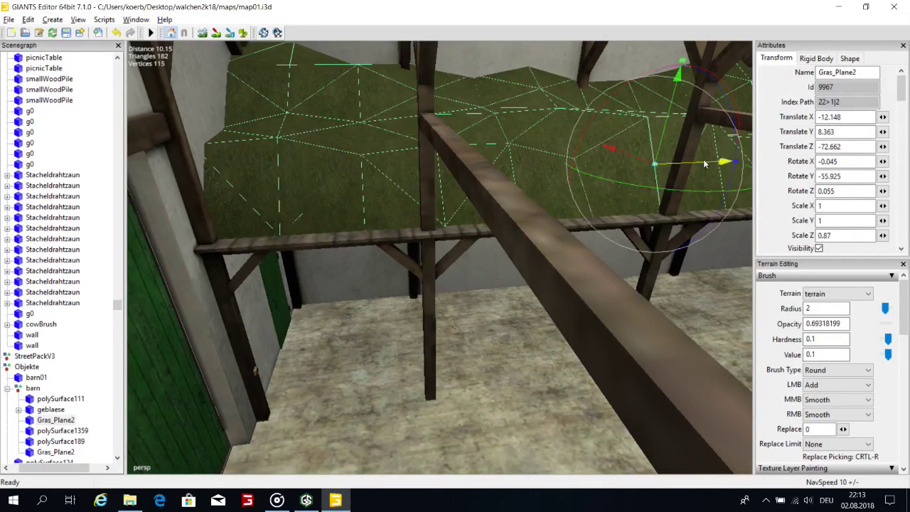
Nudge the grass plane to about X -12.239, Z -72.6, and reduce its Z scale to about 0.829.
left_click_drag(704, 162, 708, 164)
left_click_drag(606, 156, 650, 121, "alt")
right_click_drag(651, 120, 522, 290)
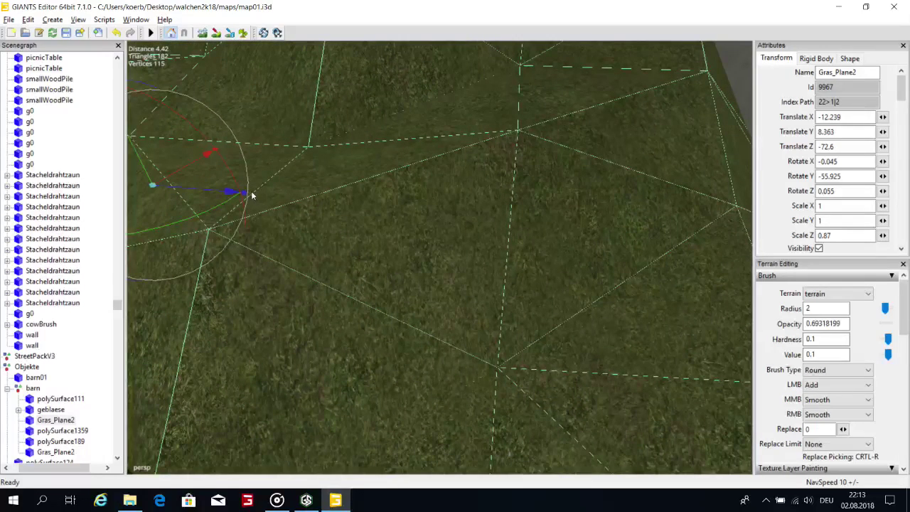
scroll(247, 193, "up", 1)
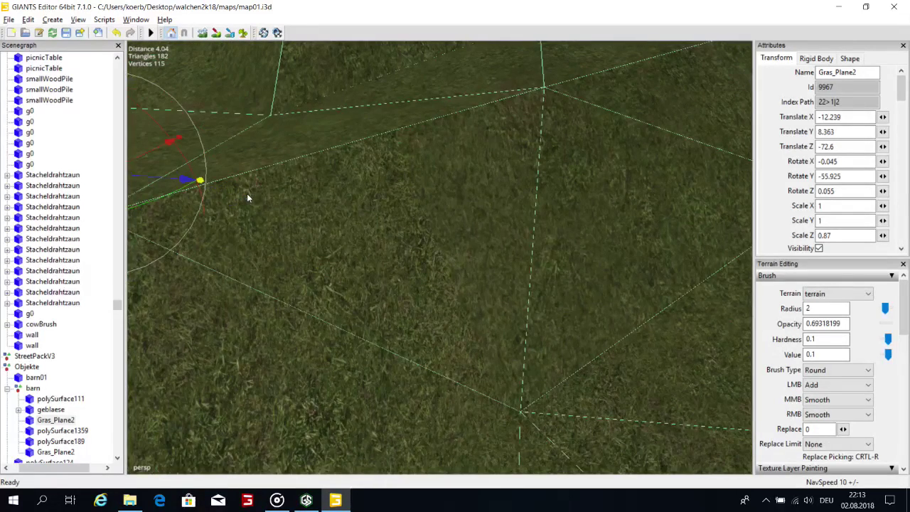
right_click_drag(297, 185, 403, 182)
scroll(409, 190, "down", 1)
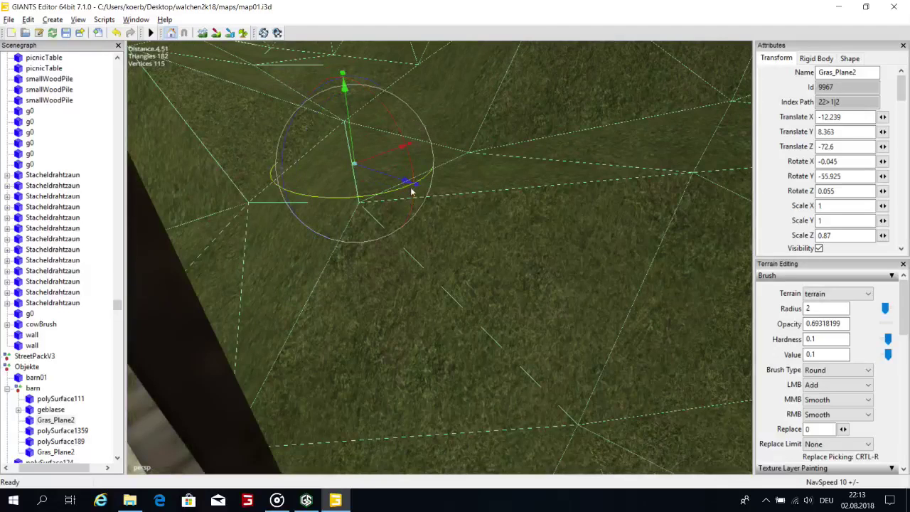
scroll(418, 192, "down", 1)
left_click_drag(426, 195, 384, 222)
Shift the grass plane along the loft to about X -11.92, Z -72.816.
scroll(384, 221, "down", 10)
right_click_drag(384, 221, 413, 218)
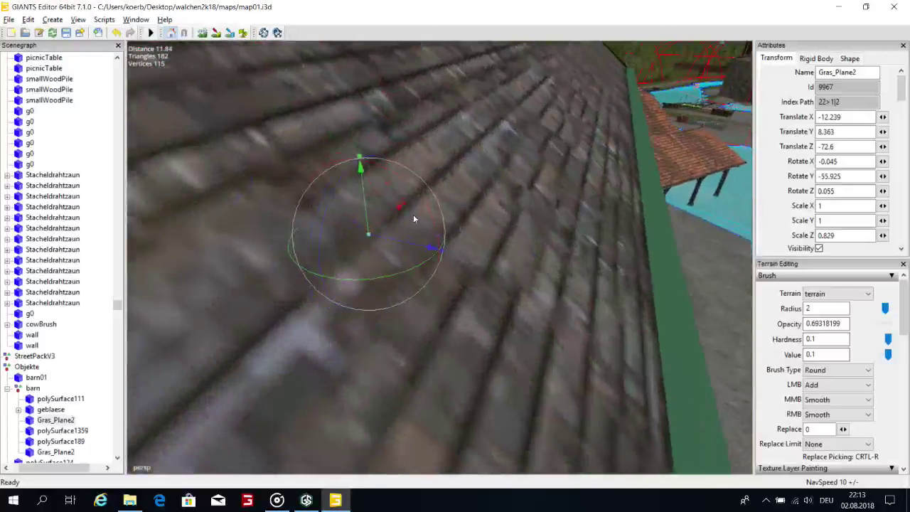
left_click_drag(414, 215, 594, 204, "alt")
right_click_drag(593, 203, 687, 207)
mouse_move(698, 209)
left_mouse_down()
mouse_move(684, 209)
mouse_move(693, 210)
left_mouse_up()
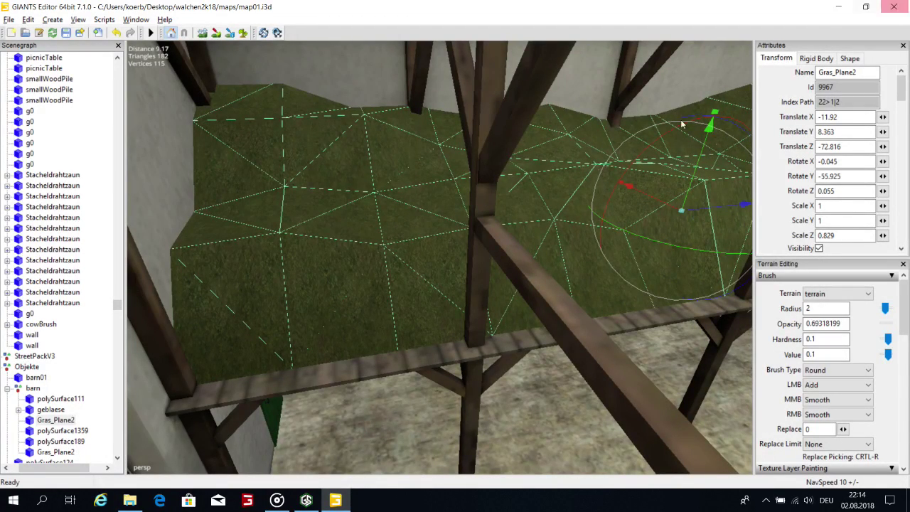
Pick the blower in the yard and select its parent barn group in the scenegraph.
right_click_drag(703, 87, 480, 151)
scroll(416, 144, "up", 3)
right_click_drag(415, 144, 445, 206)
scroll(314, 76, "up", 8)
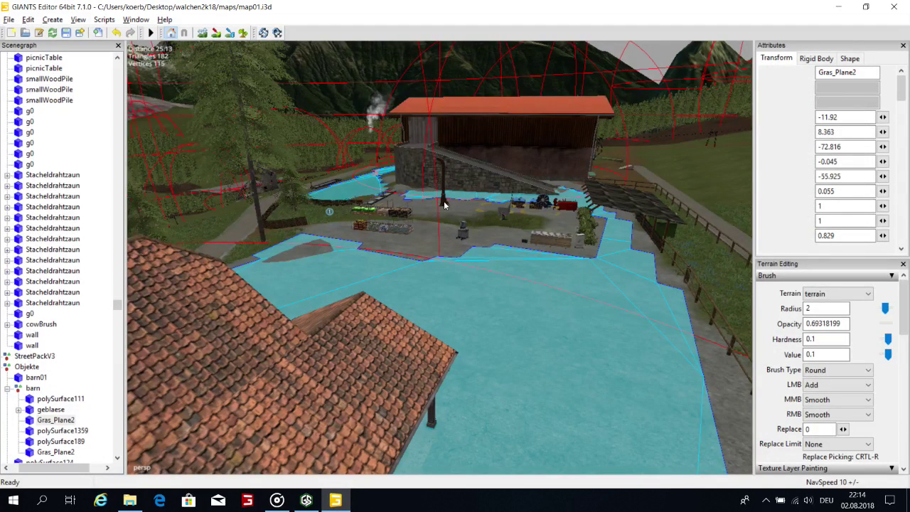
left_click(445, 206)
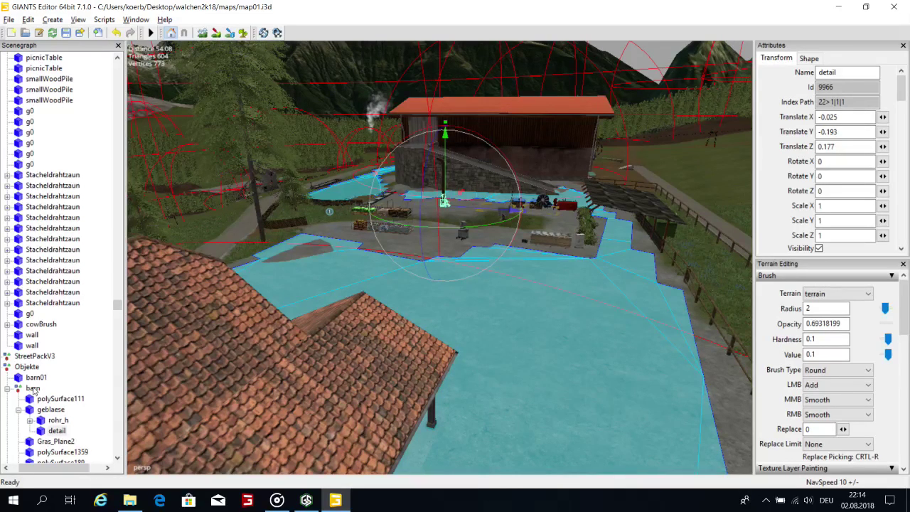
left_click(33, 389)
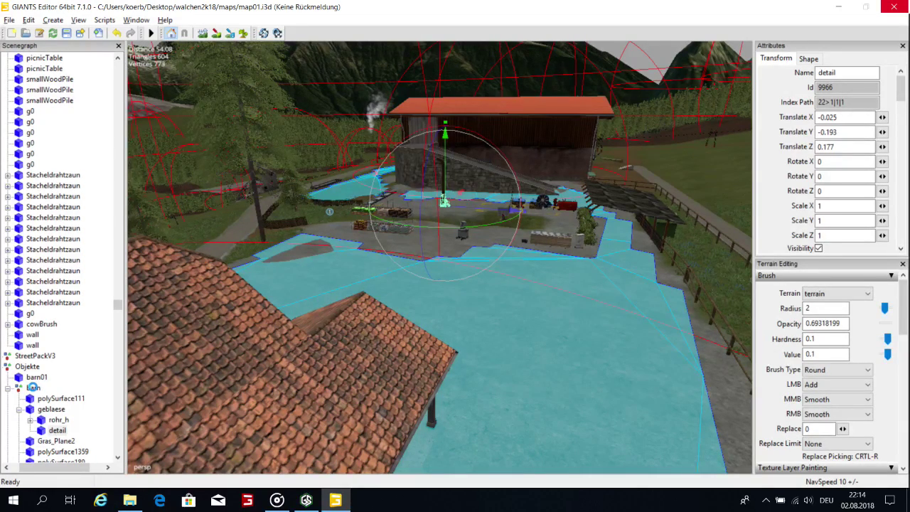
left_click(34, 387)
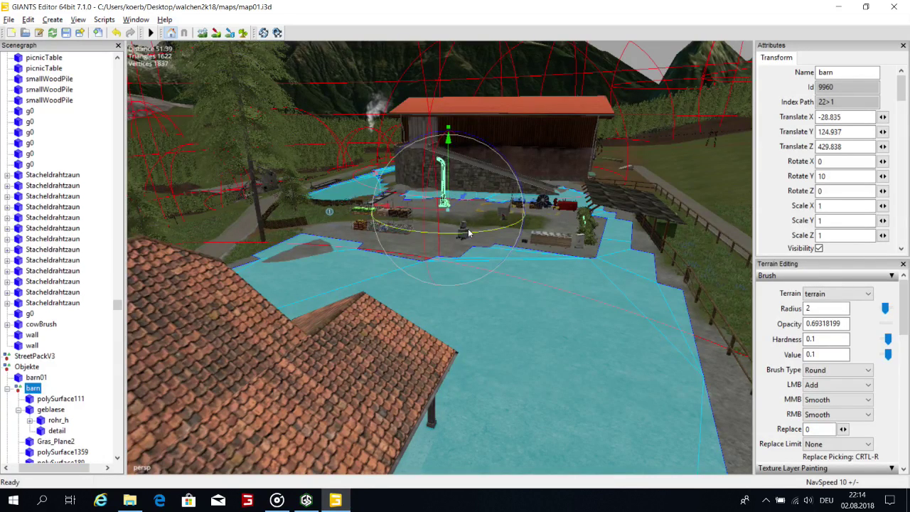
left_click(431, 234)
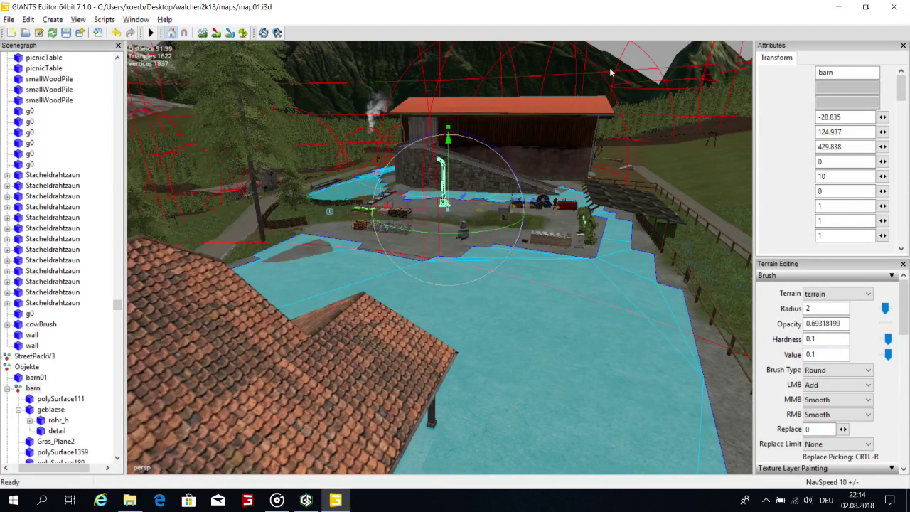
Select the geblaese blower in the barn group and place it on the barn floor beside the silo, at about X -19.003, Y 4.696, Z -74.809.
left_click_drag(116, 302, 116, 304)
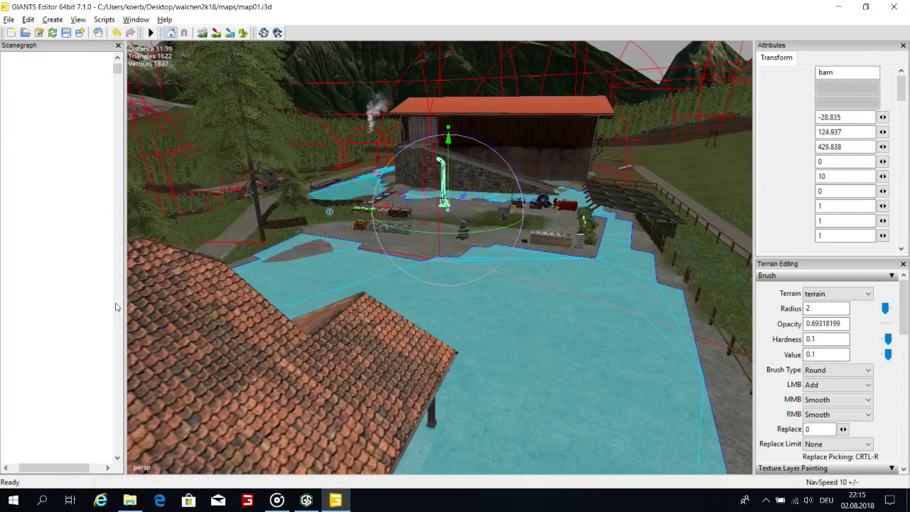
left_click(117, 307)
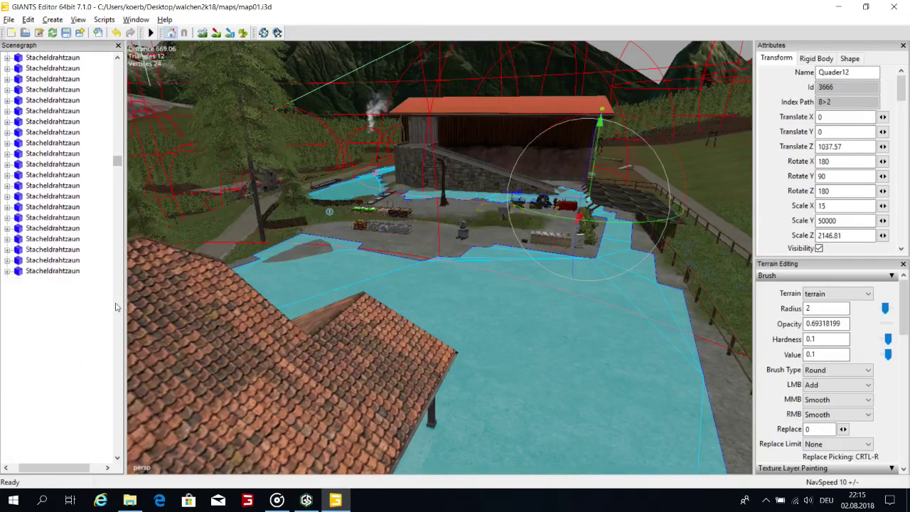
left_click_drag(118, 183, 122, 315)
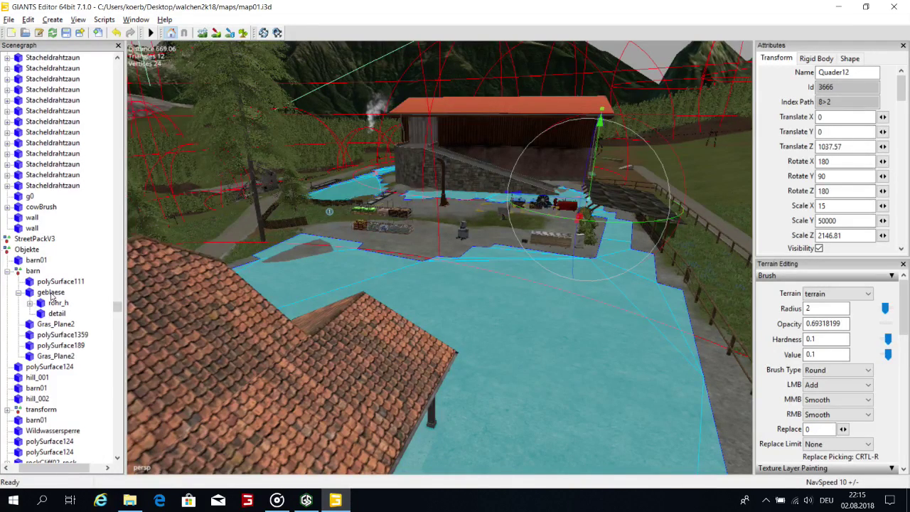
left_click(50, 293)
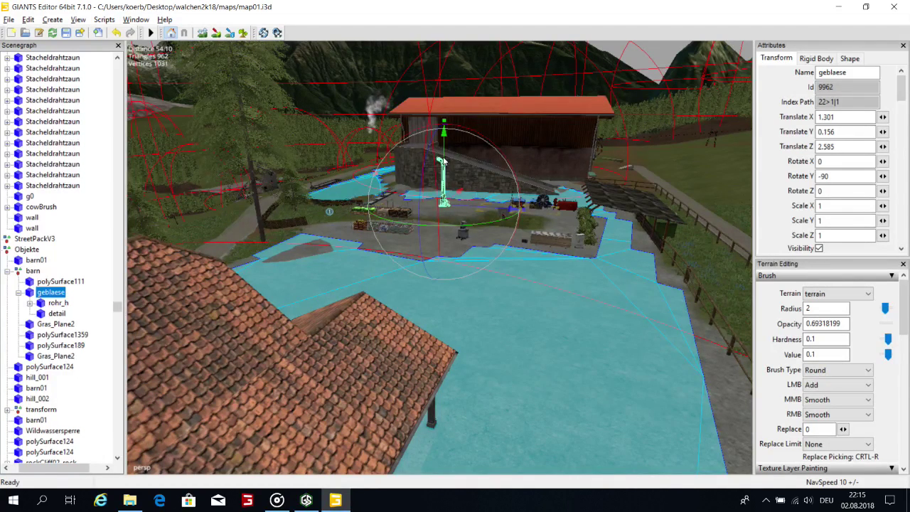
left_click_drag(444, 161, 452, 163, "alt")
right_click_drag(452, 162, 380, 254, "alt")
left_click_drag(380, 254, 224, 220, "alt")
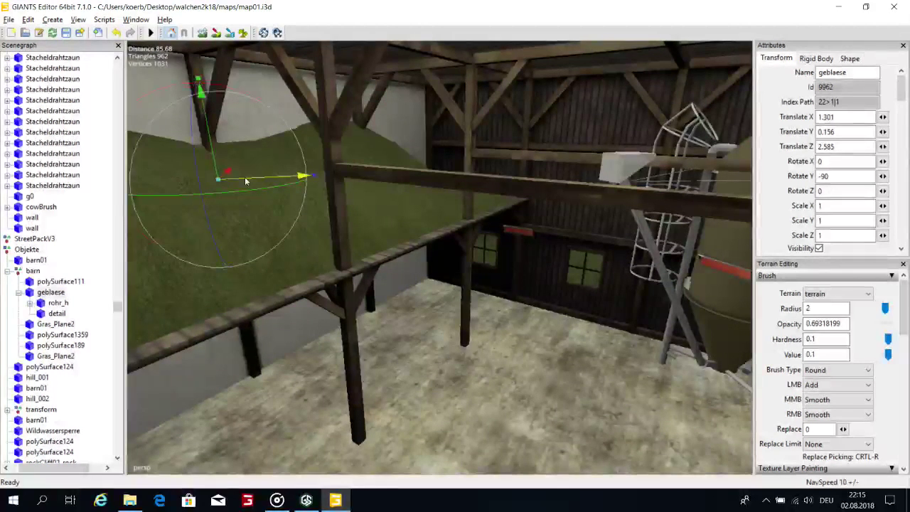
left_click_drag(258, 179, 581, 263)
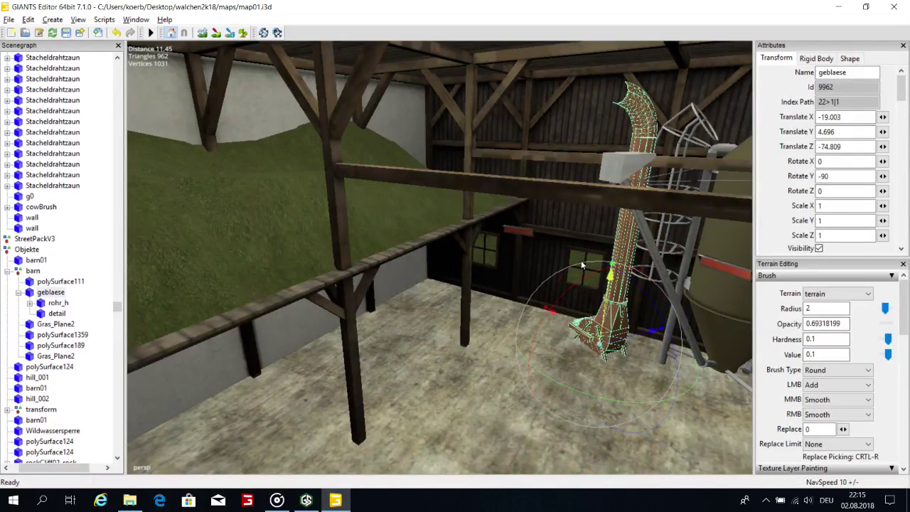
Turn the blower to about Rotate X -180, Y 2.046, Z -180, and move it to about X -19.066, Z -73.034.
left_click_drag(561, 382, 509, 309)
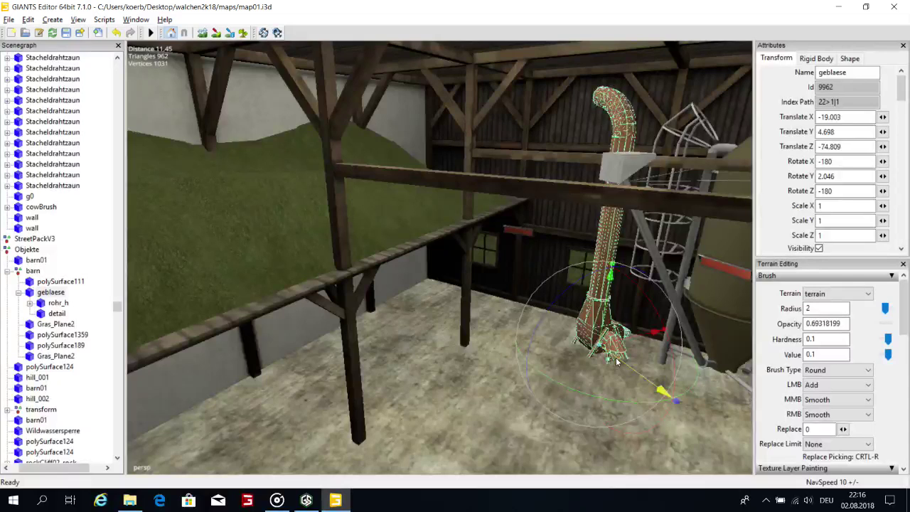
left_click_drag(617, 362, 579, 334)
scroll(636, 275, "up", 4)
left_click_drag(637, 275, 690, 337, "alt")
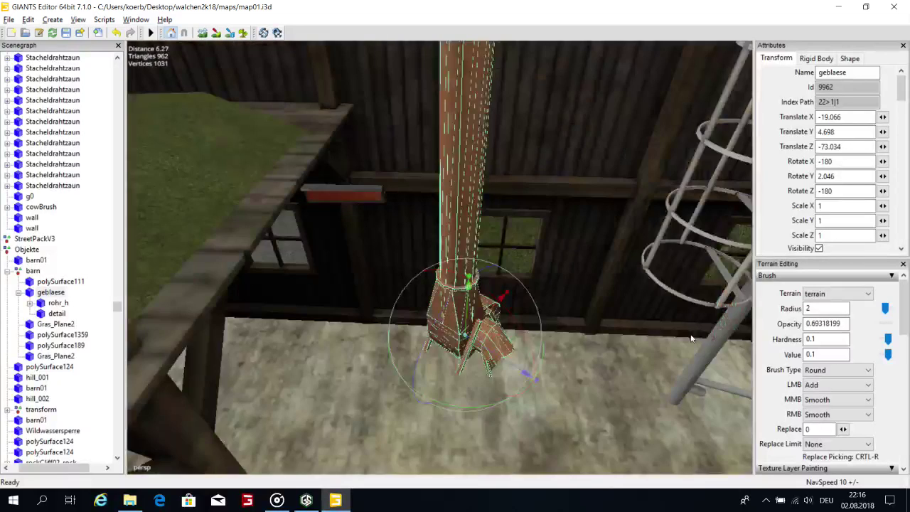
Rotate the blower about its vertical axis to a Rotate Y of about 57.316.
scroll(488, 392, "up", 2)
left_click_drag(488, 387, 432, 349)
scroll(484, 344, "down", 3)
right_click_drag(484, 343, 487, 225)
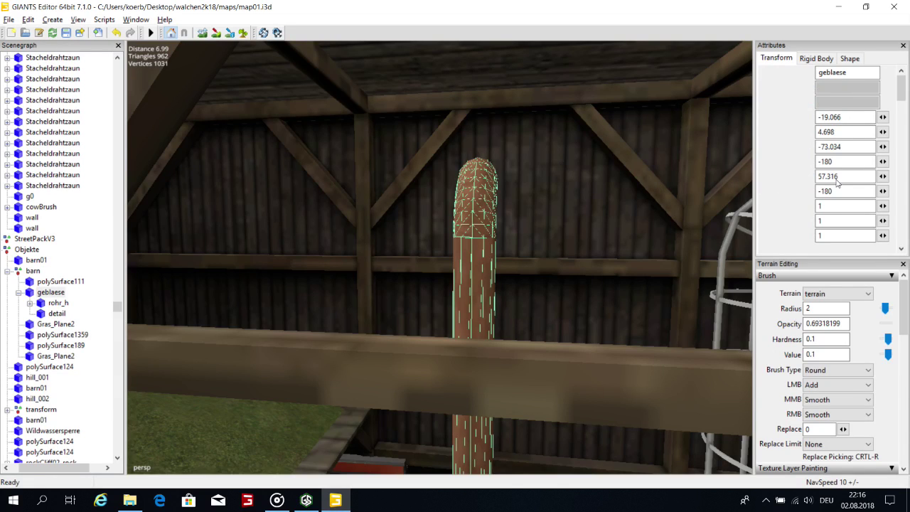
Turn the blower's curved top pipe, rohr1, to a Rotate Y of 108 and check its direction towards the hay pile.
left_click_drag(882, 176, 869, 191)
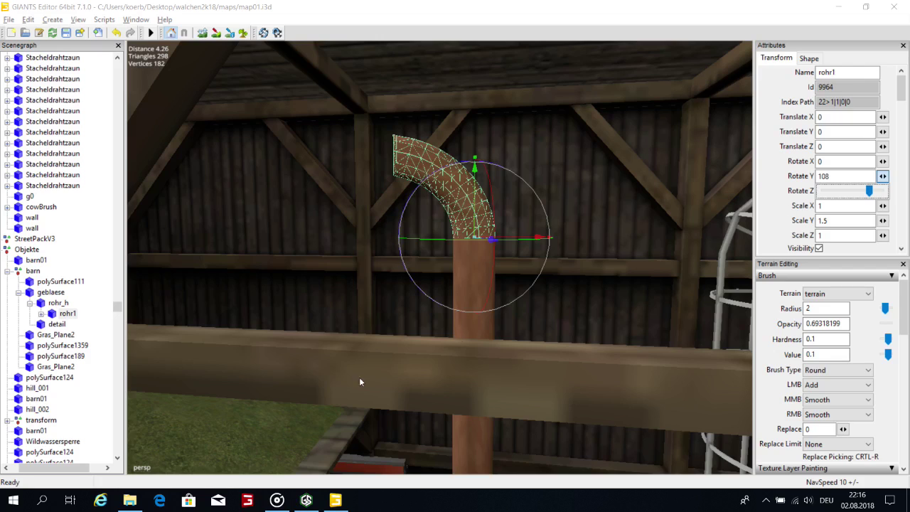
left_click_drag(332, 367, 212, 373, "alt")
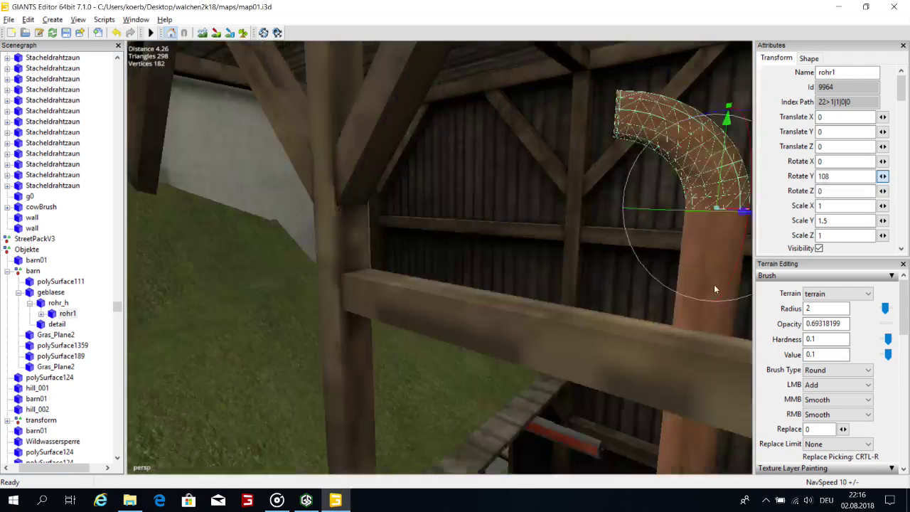
right_click_drag(713, 286, 326, 347, "alt")
scroll(325, 349, "up", 8)
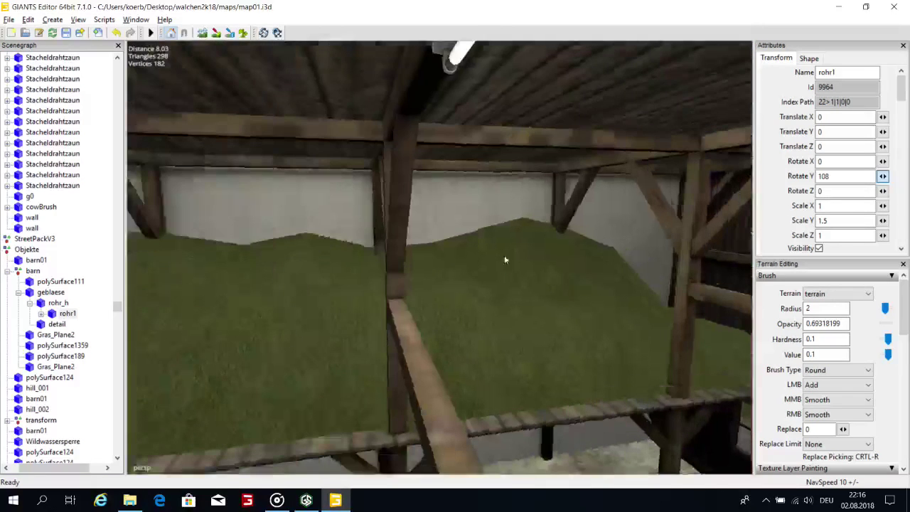
Pick the fan in the yard and place its parent Einezel_Klima on the barn wall beside the green gate, at about X -48.636, Y 134.524, Z 352.141.
scroll(504, 259, "down", 10)
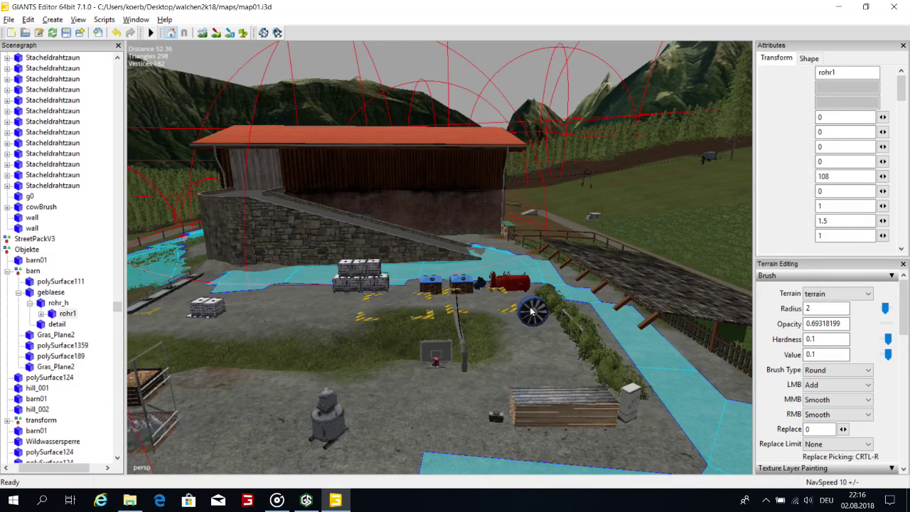
left_click(531, 310)
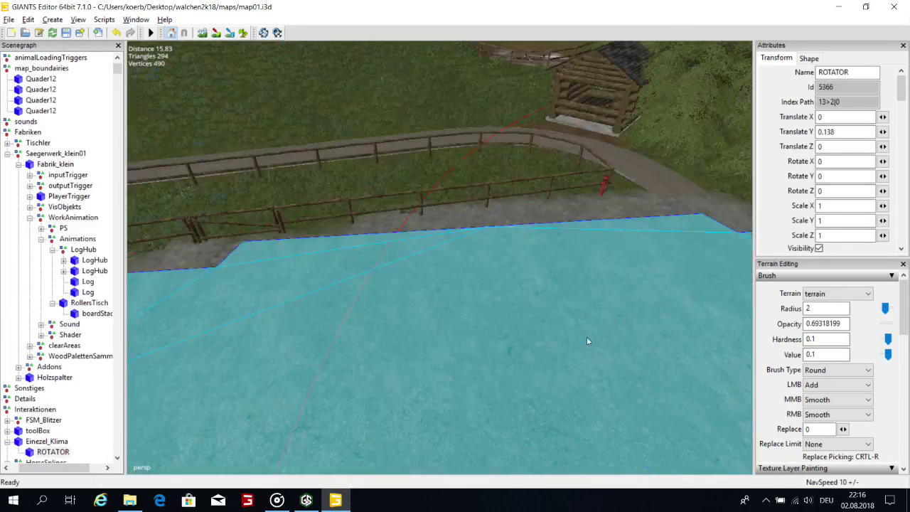
key("f")
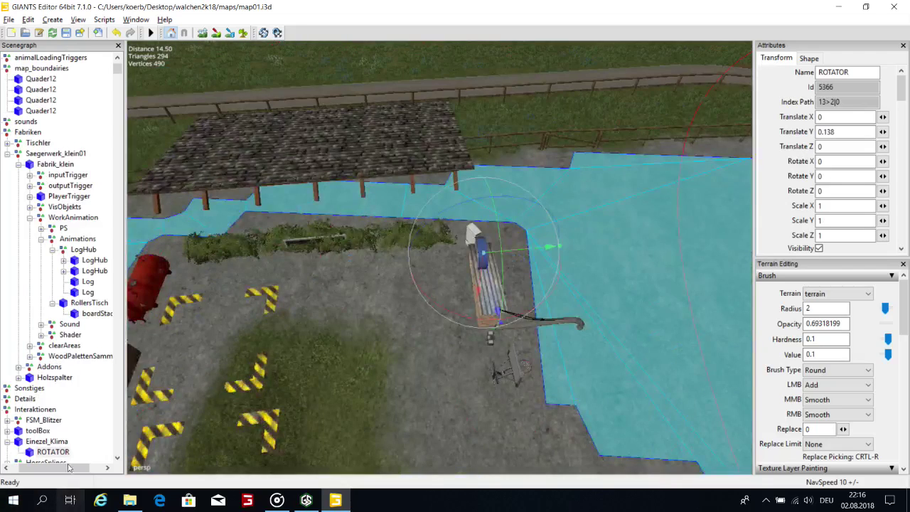
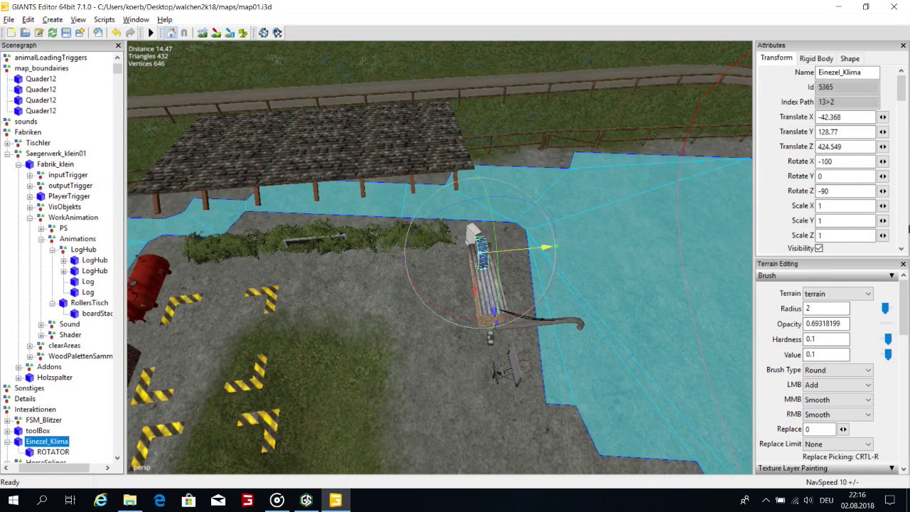
left_click_drag(578, 247, 455, 201, "alt")
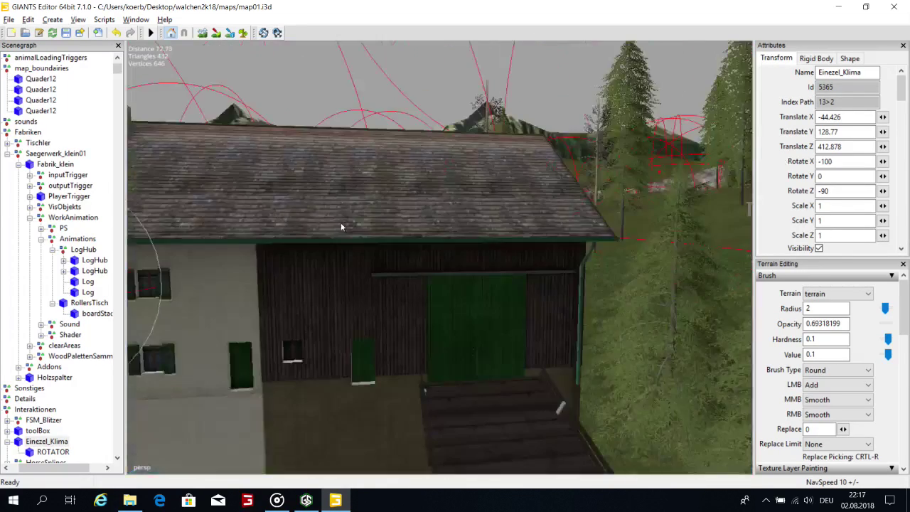
right_click_drag(341, 222, 512, 192, "alt")
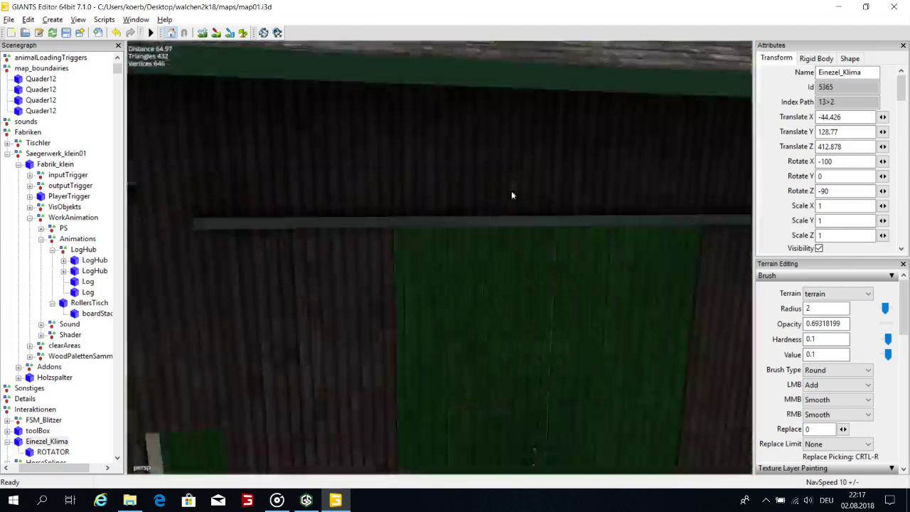
left_click_drag(512, 195, 408, 183, "alt")
scroll(441, 163, "down", 3)
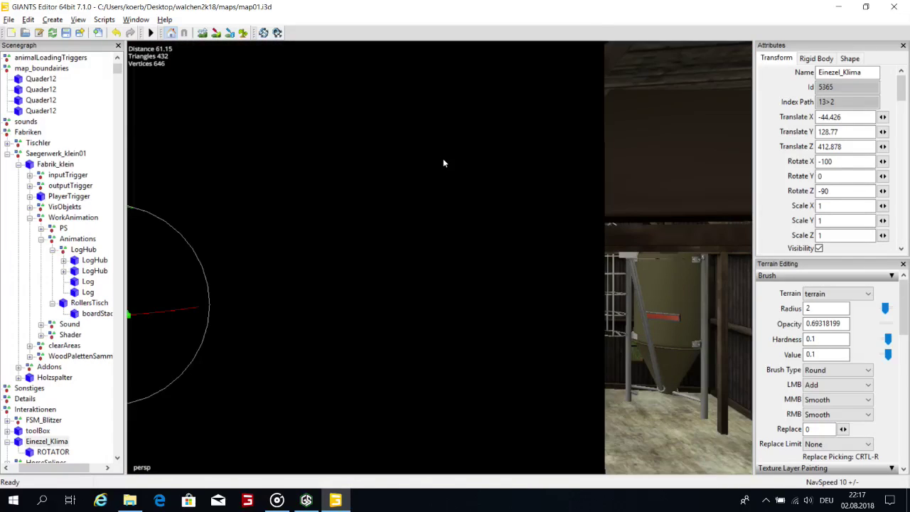
key("ctrl+b")
key("f")
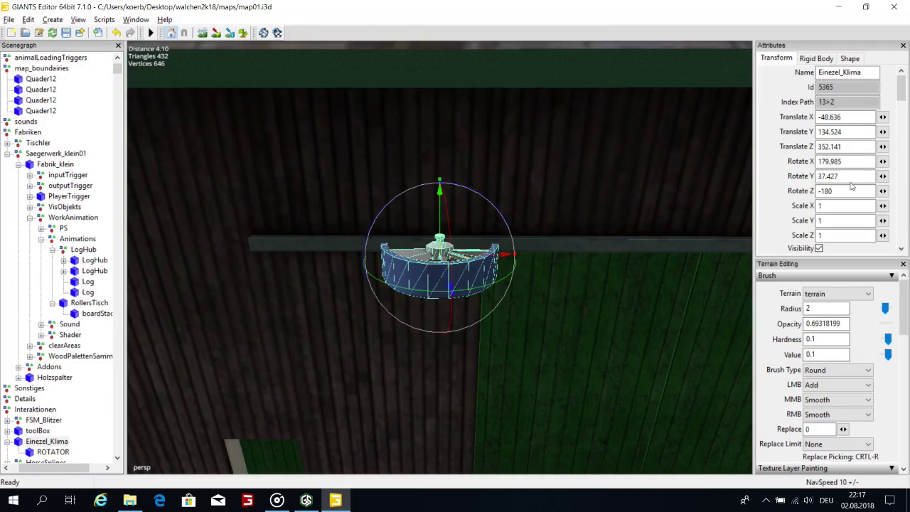
Reset the fan's rotation to 0 on the X, Y and Z axes.
double_click(851, 176)
type("0")
key("Return")
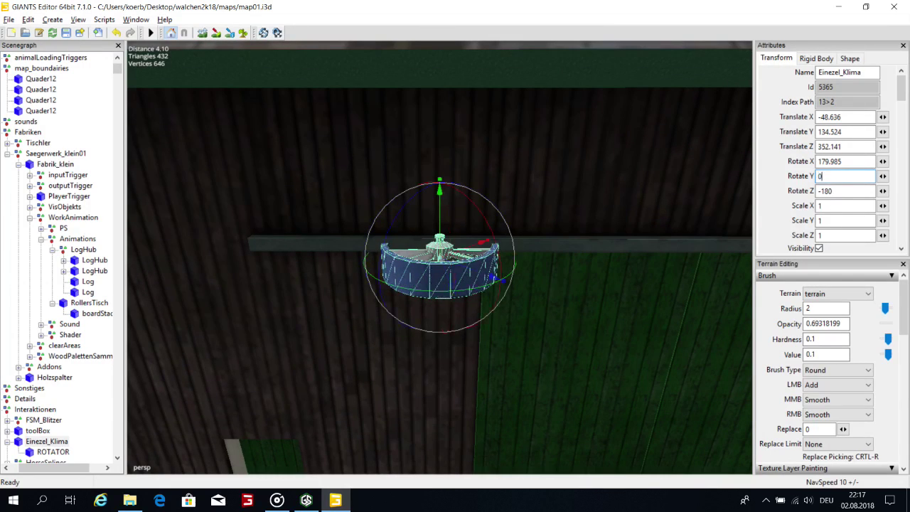
double_click(854, 191)
type("0")
key("Return")
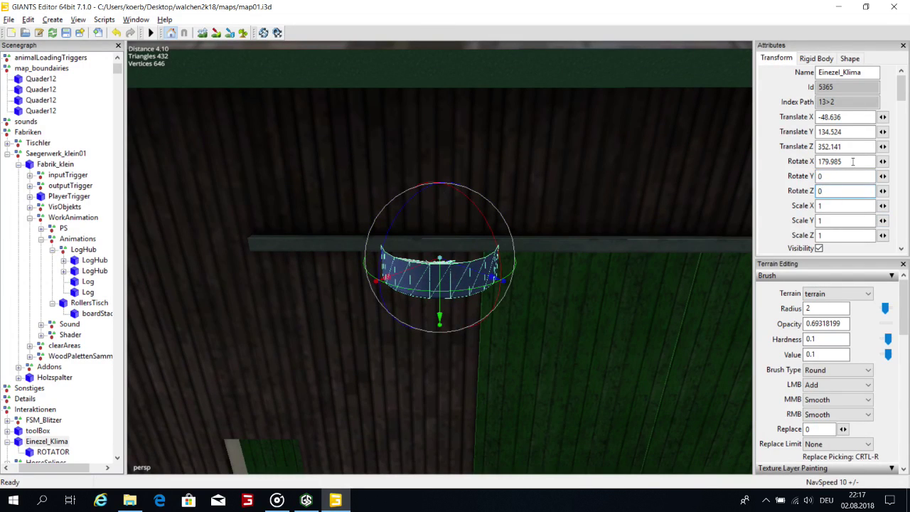
double_click(851, 162)
type("0")
key("Return")
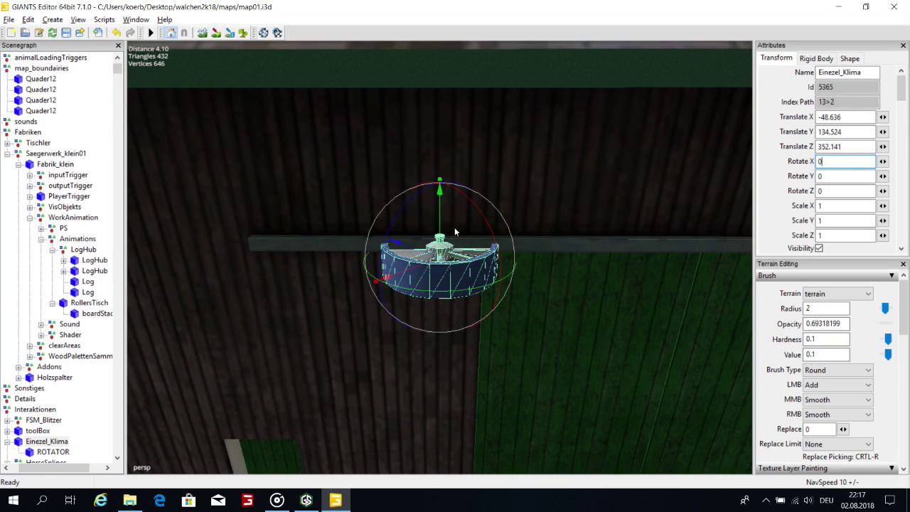
Tip the fan over to about Rotate X -31.006, Z -135.373, and set its Rotate Y to 0 after trying 90.
left_click_drag(432, 295, 502, 286)
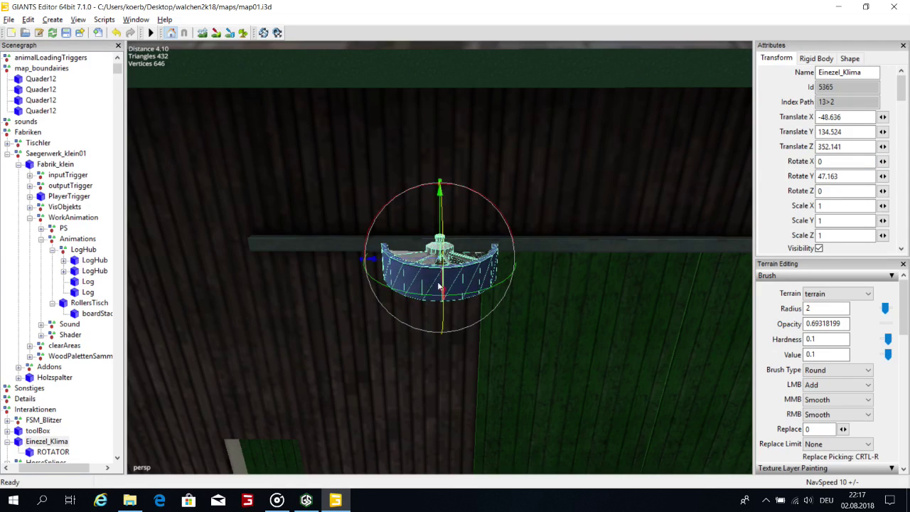
left_click_drag(438, 286, 434, 421)
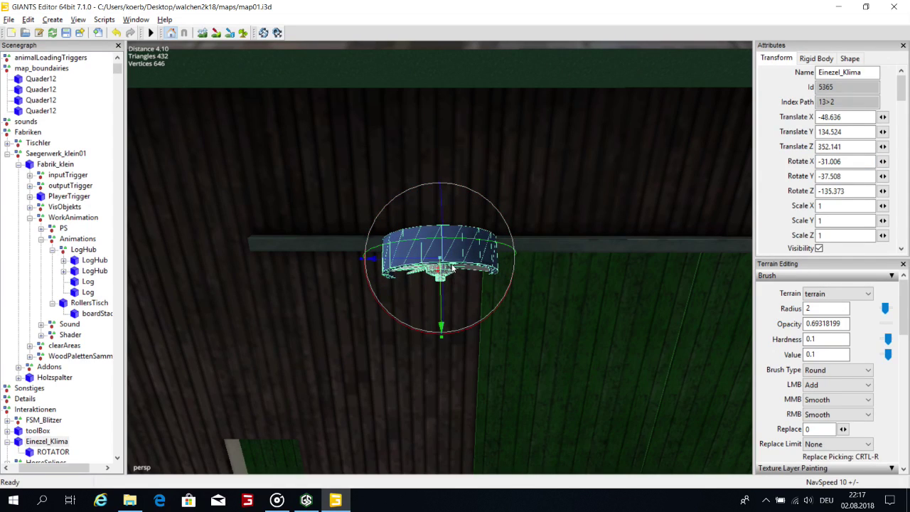
double_click(829, 176)
type("9")
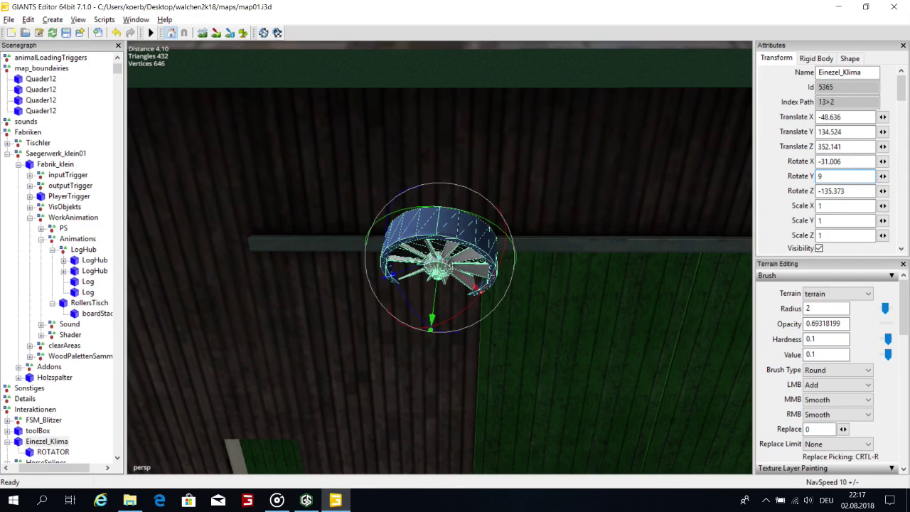
type("0")
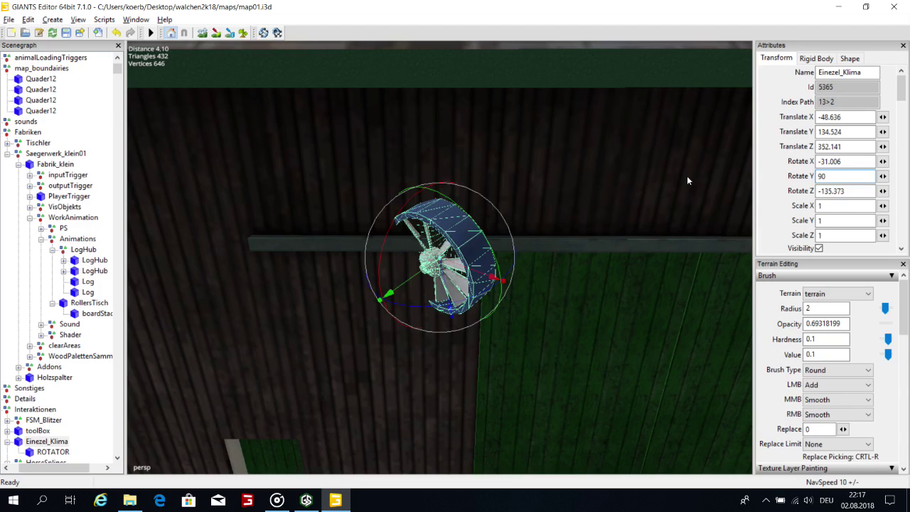
key("BackSpace")
key("BackSpace")
type("0")
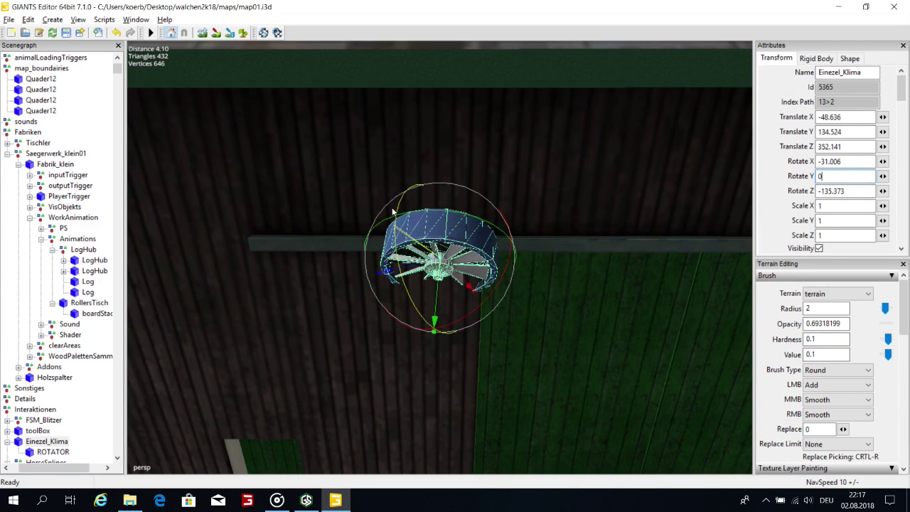
Rotate the fan to about X -46.138, Y 19.277, Z -99.785, and move it to about X -48.949, Y 132.708, Z 351.497.
left_click_drag(392, 211, 393, 157)
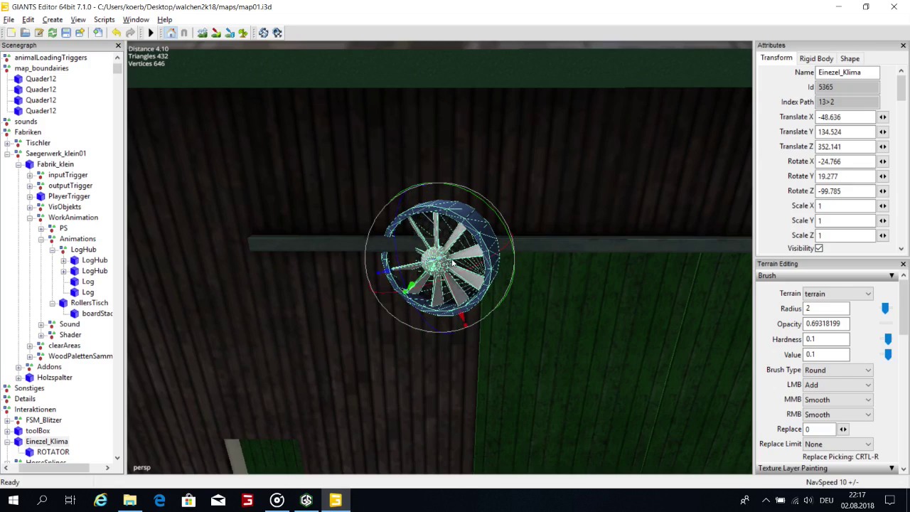
left_click_drag(458, 263, 546, 430)
scroll(485, 311, "up", 2)
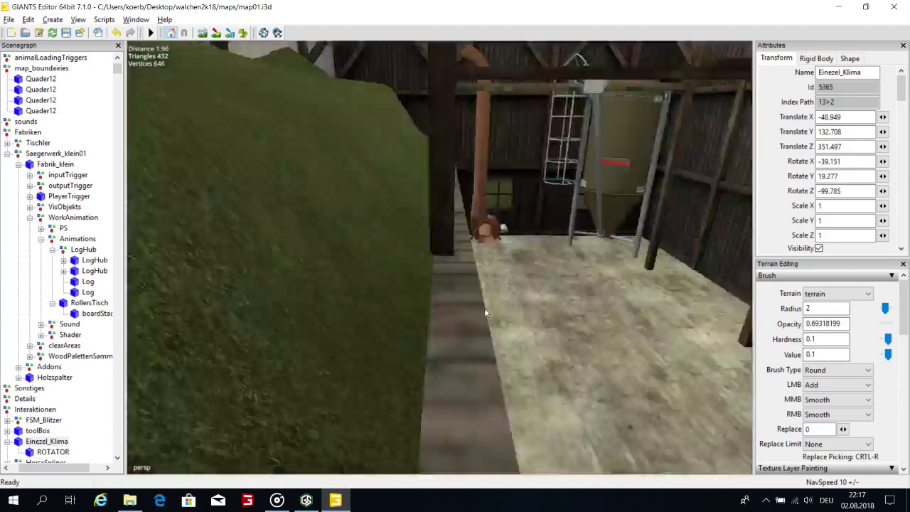
key("f")
scroll(479, 384, "up", 6)
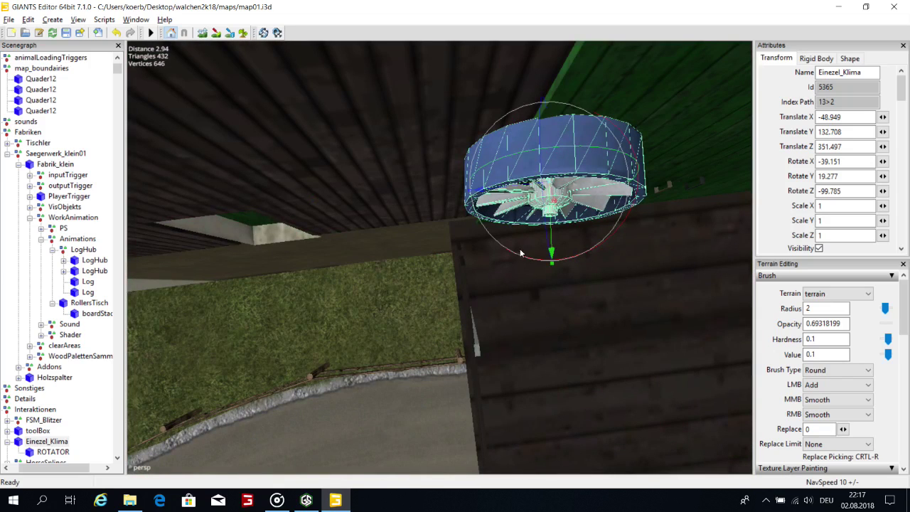
left_click_drag(516, 256, 526, 264)
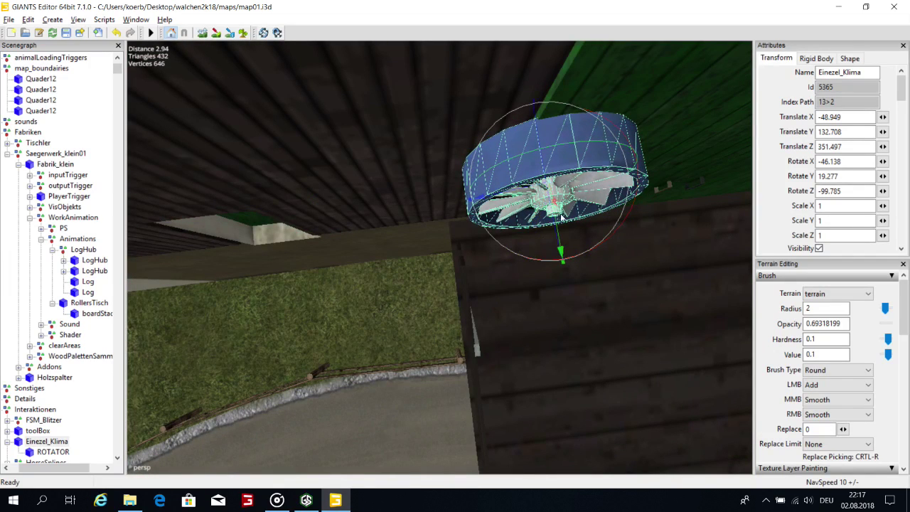
Move the fan against the wall at about X -48.098, Y 133.496, Z 352.559, and align its rotation to about X -47.496, Y 14.516, Z -104.452.
left_click_drag(519, 192, 349, 80)
right_click_drag(348, 83, 187, 135)
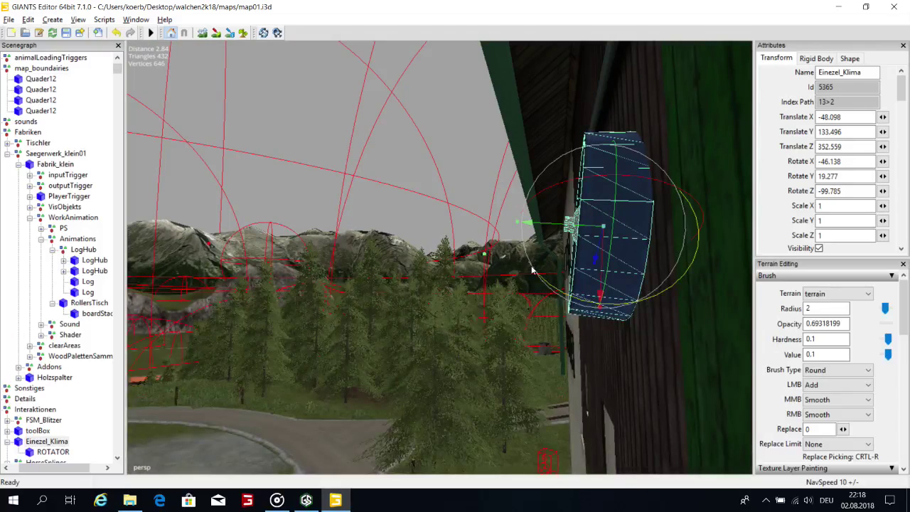
left_click_drag(532, 269, 546, 273)
left_click_drag(510, 216, 729, 317, "alt")
right_click_drag(729, 318, 327, 213, "alt")
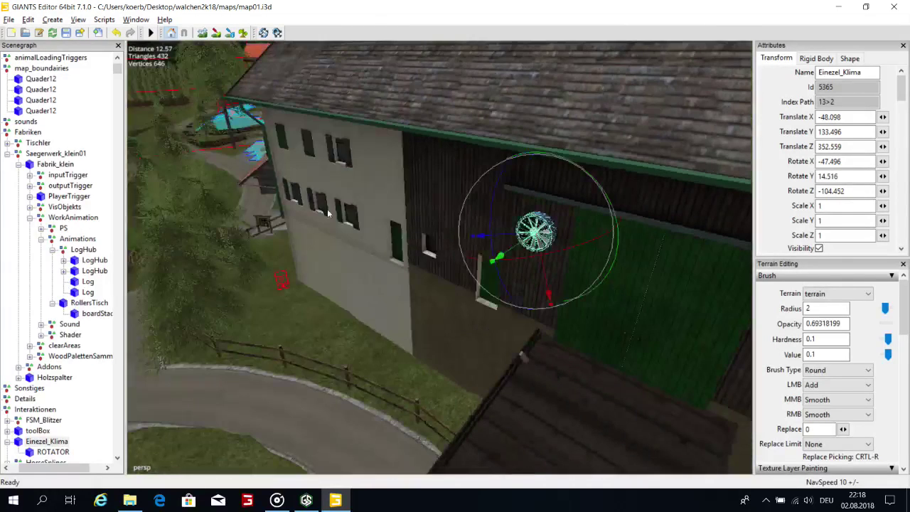
left_click_drag(328, 213, 513, 216, "alt")
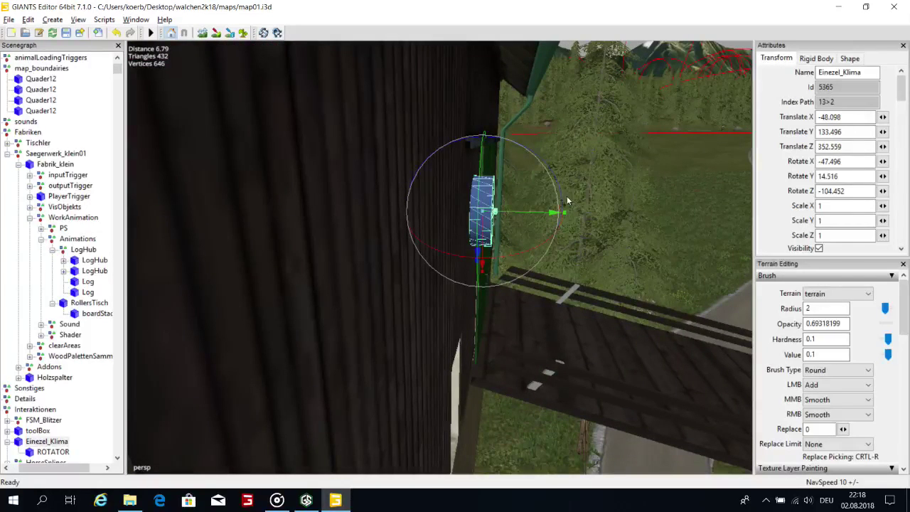
Fine-tune the fan's rotation against the wall to about X -47.407, Y 14.885, Z -104.101.
left_click_drag(564, 203, 560, 209)
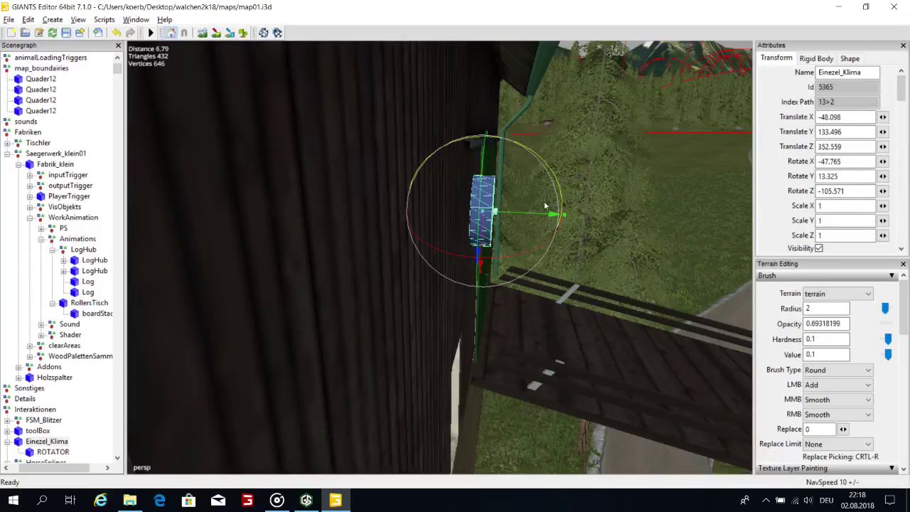
right_click_drag(551, 244, 618, 162)
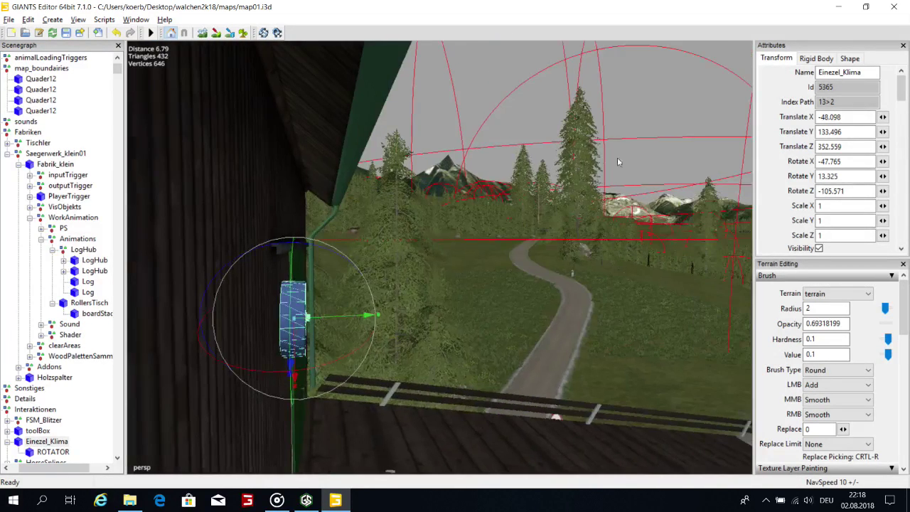
left_click_drag(618, 162, 420, 225, "alt")
left_click_drag(536, 240, 596, 256)
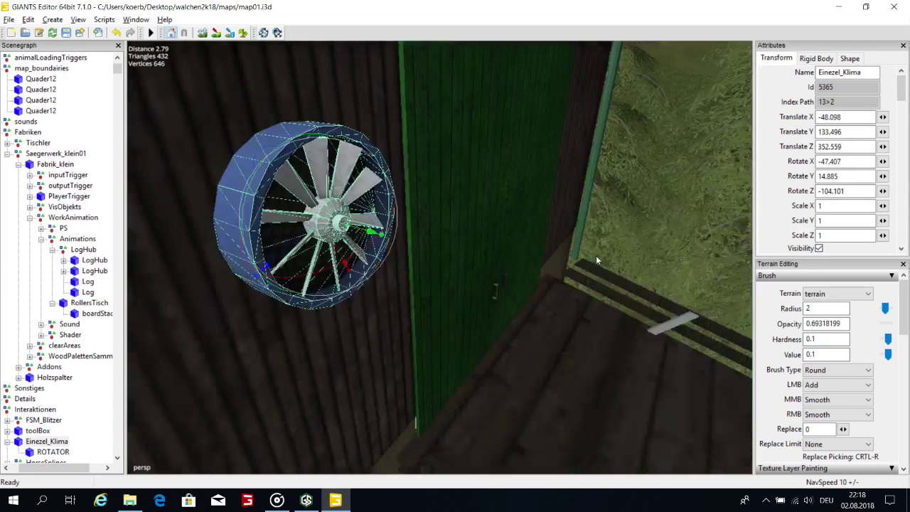
Delete the sowingMachineTrigger and the trailer loaded with pallets and bags from the paved yard.
scroll(595, 256, "down", 4)
left_click_drag(486, 182, 679, 178, "alt")
scroll(679, 177, "up", 5)
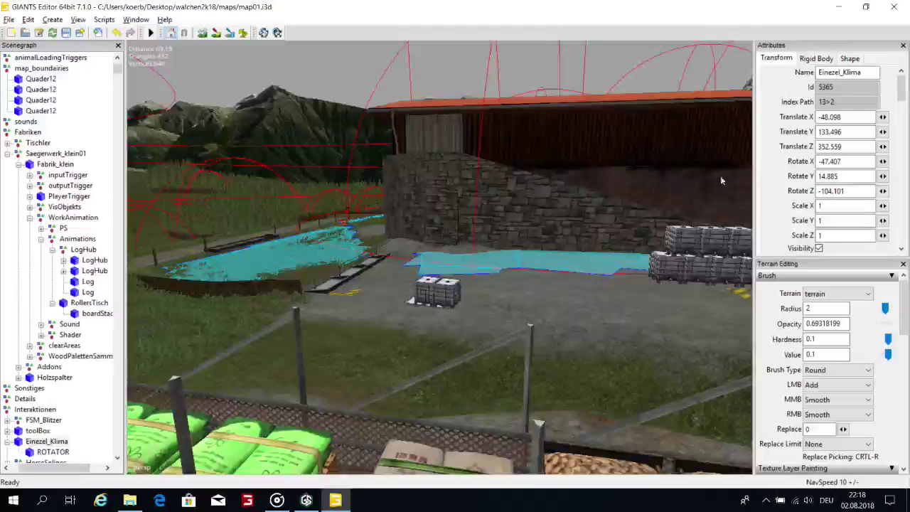
right_click_drag(721, 180, 478, 291)
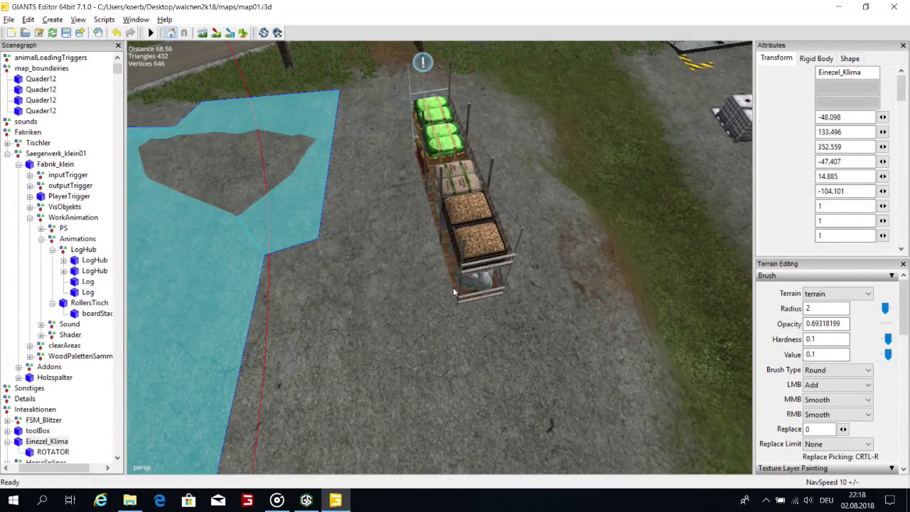
left_click(453, 290)
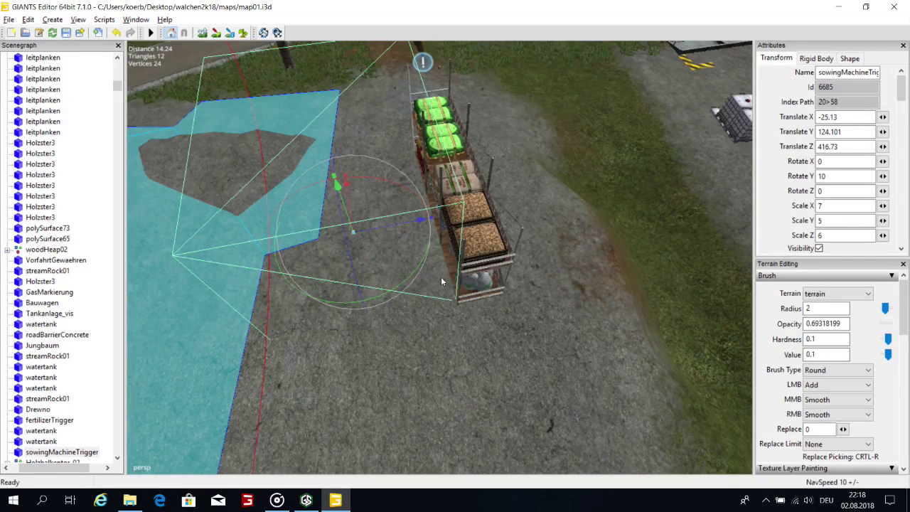
left_click(302, 501)
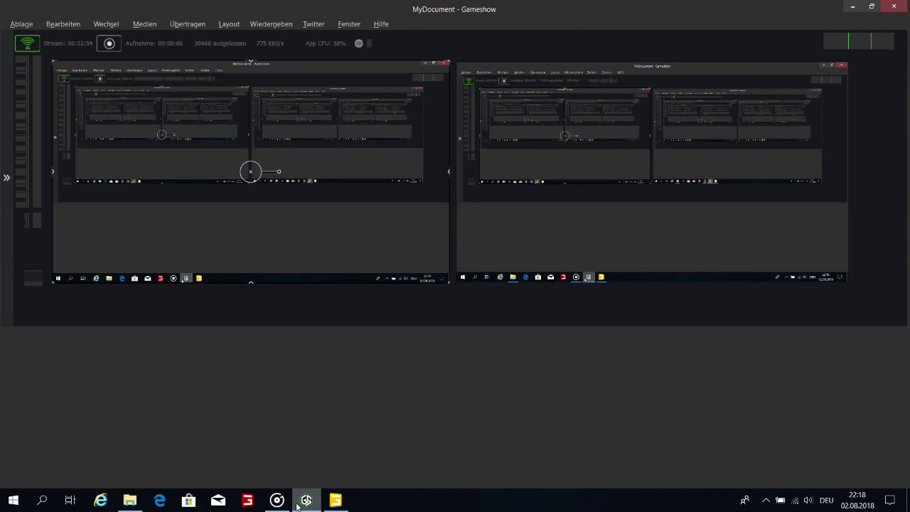
left_click(298, 503)
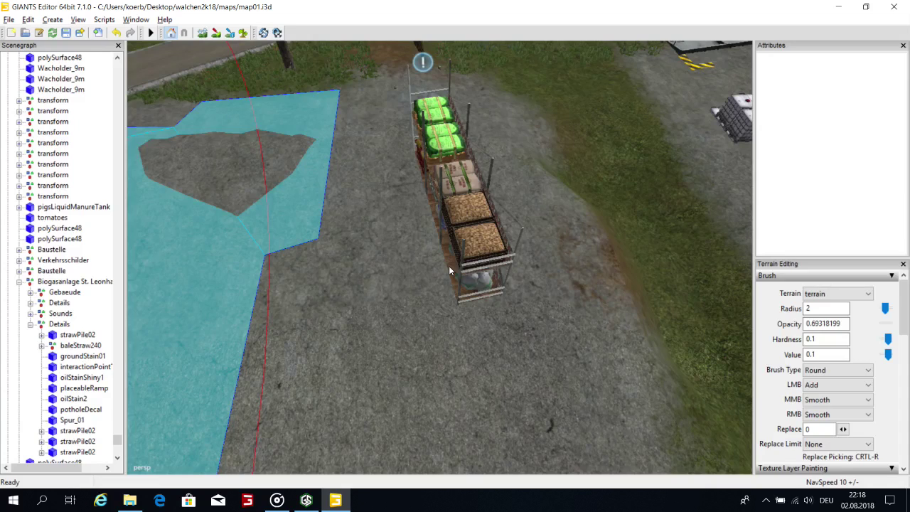
left_click(448, 270)
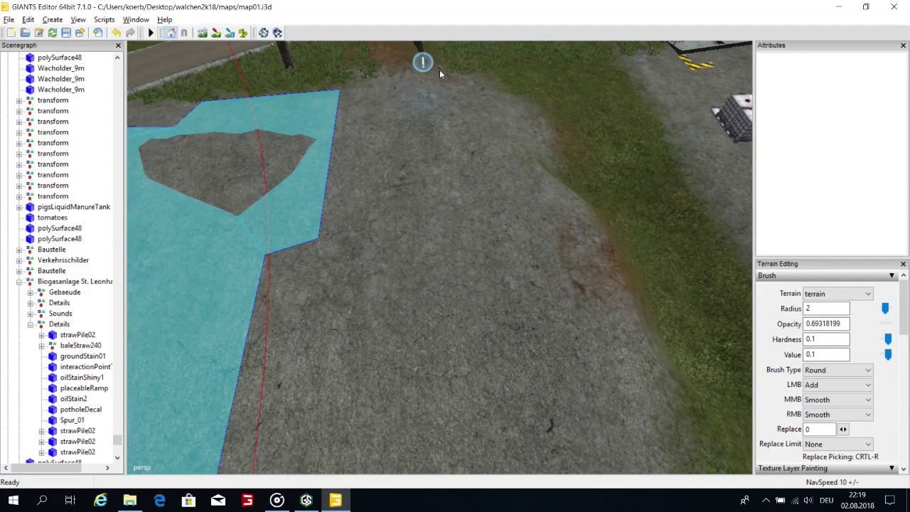
Delete the seedsTrigger from the cleared yard, along with the Klingel group at the exclamation-mark icon.
left_click(440, 70)
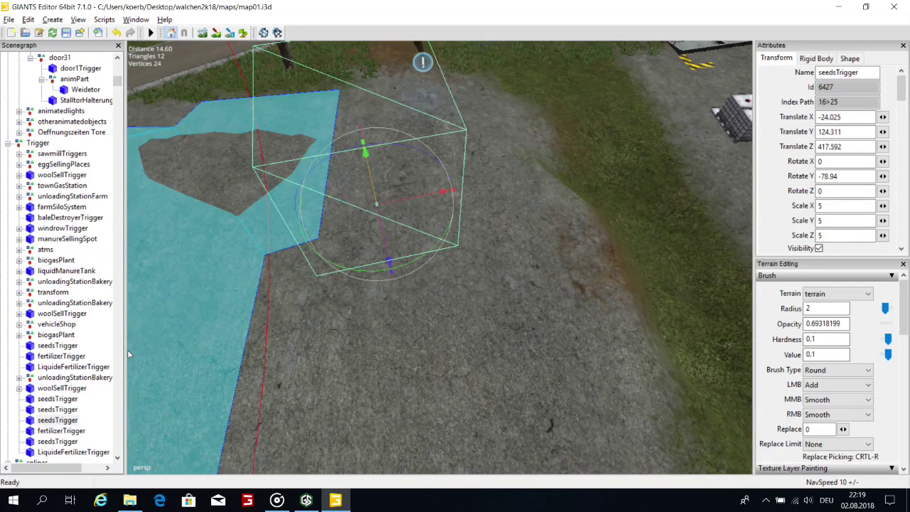
key("ctrl+d")
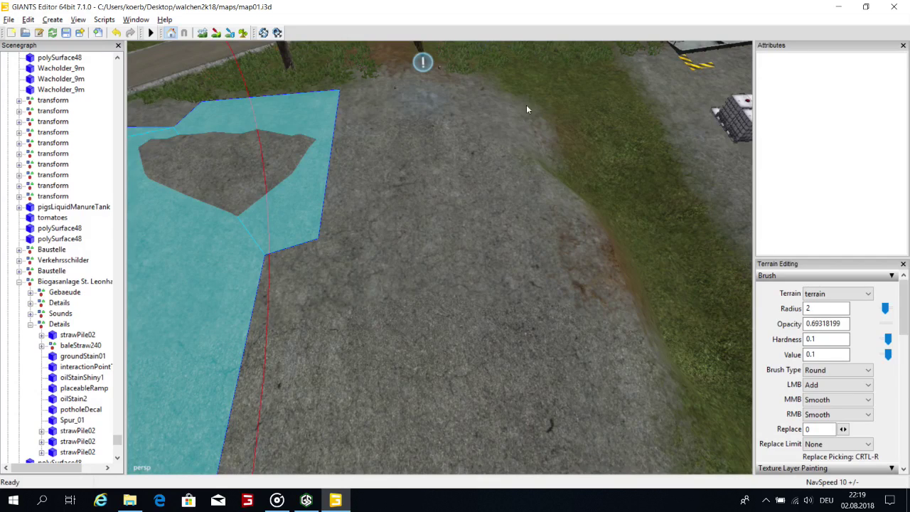
left_click(440, 67)
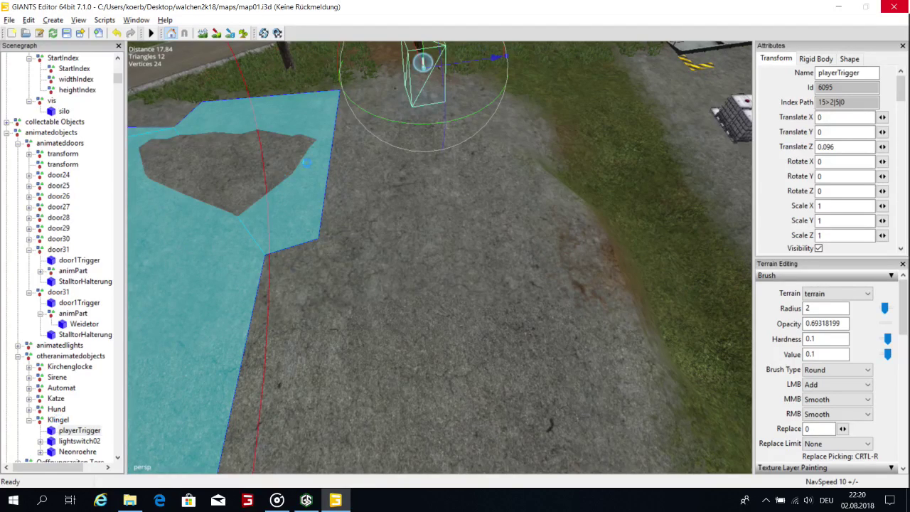
left_click(434, 69)
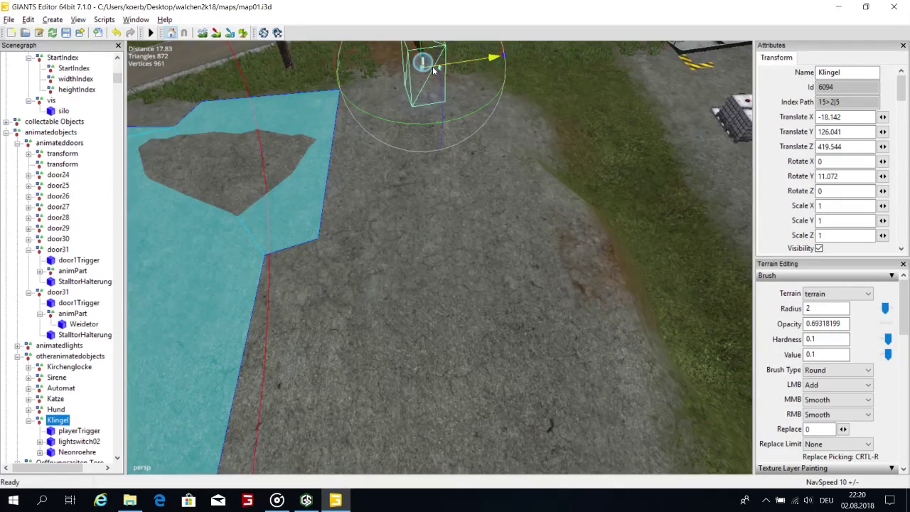
key("ctrl+d")
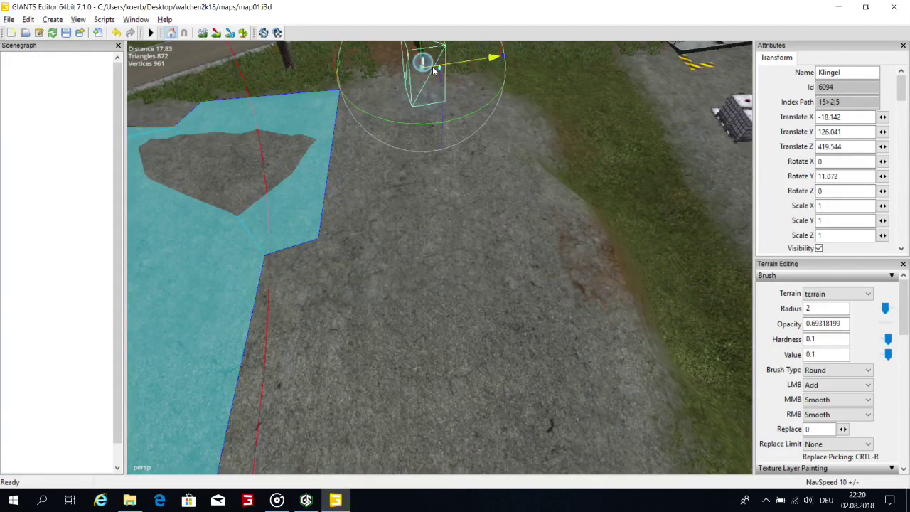